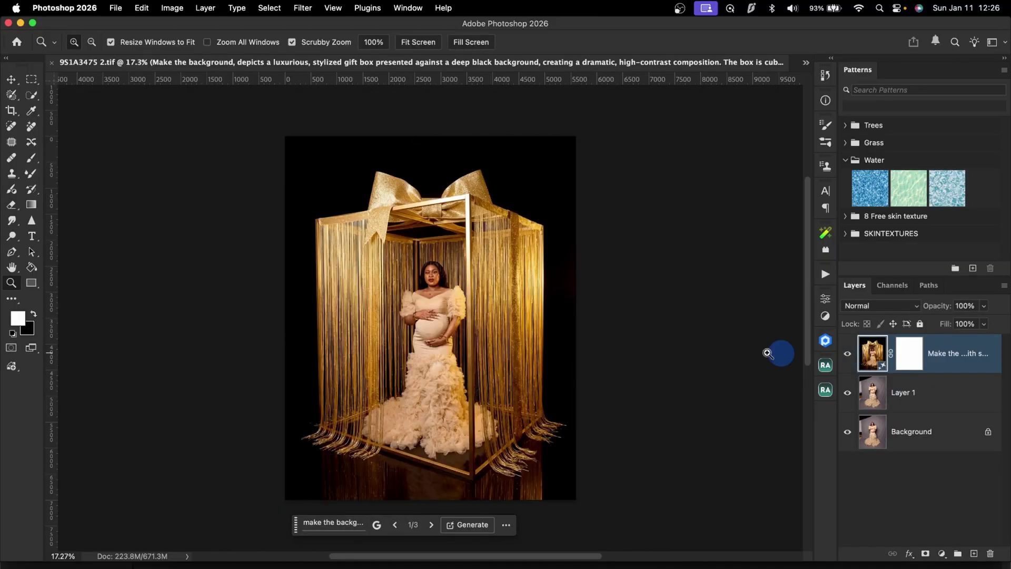
Compare the gift-box composite in 9S1A3475.tif with the unedited studio photo in 9S1A3475 2.tif
left_click_drag(445, 279, 471, 276)
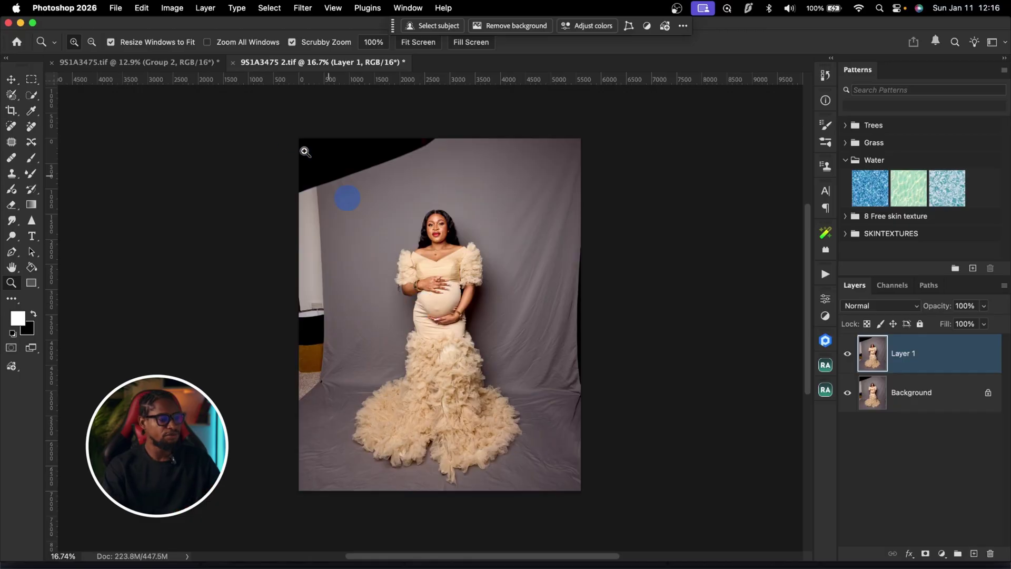
left_click(179, 62)
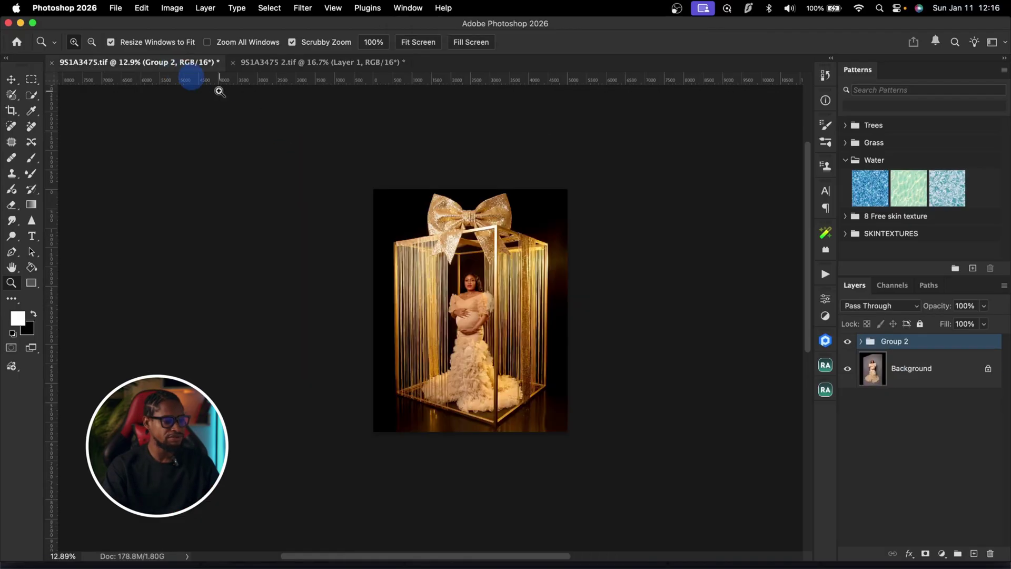
left_click(314, 63)
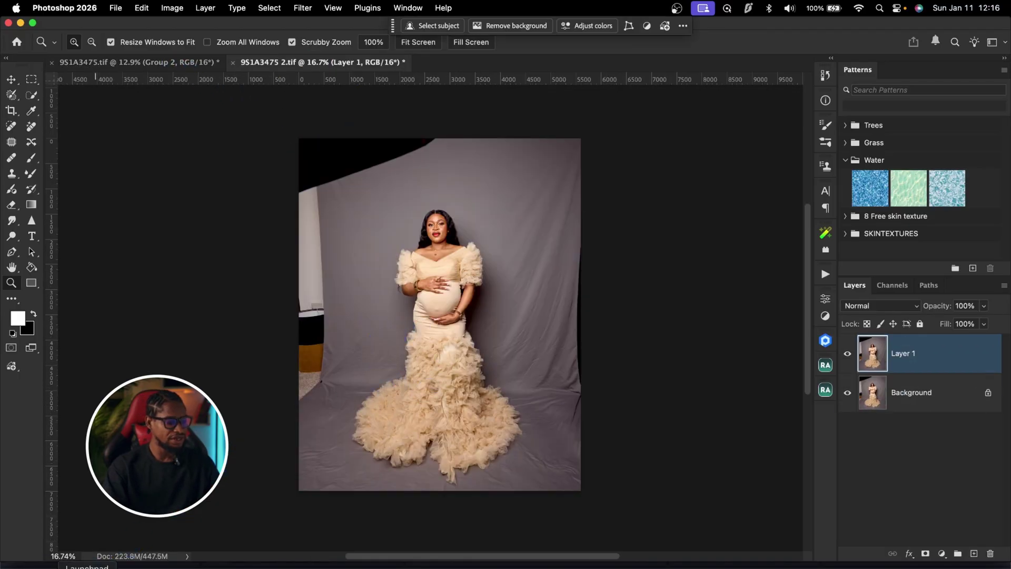
Switch to Finder, preview Bow-Box-6.jpg from the Bow-Box-Set folder, and attach it to a new ChatGPT chat in Chrome
left_click(51, 566)
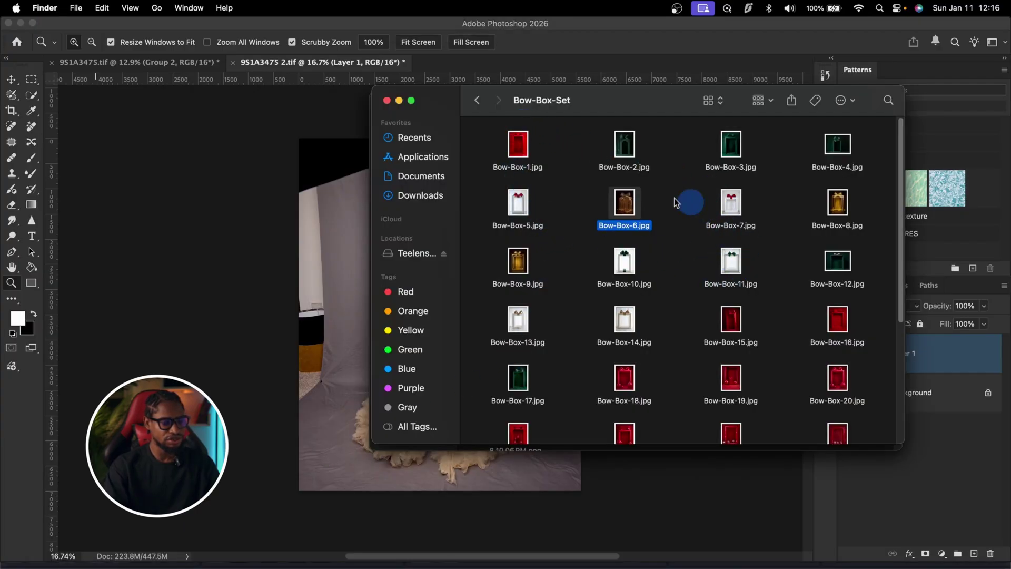
key("space")
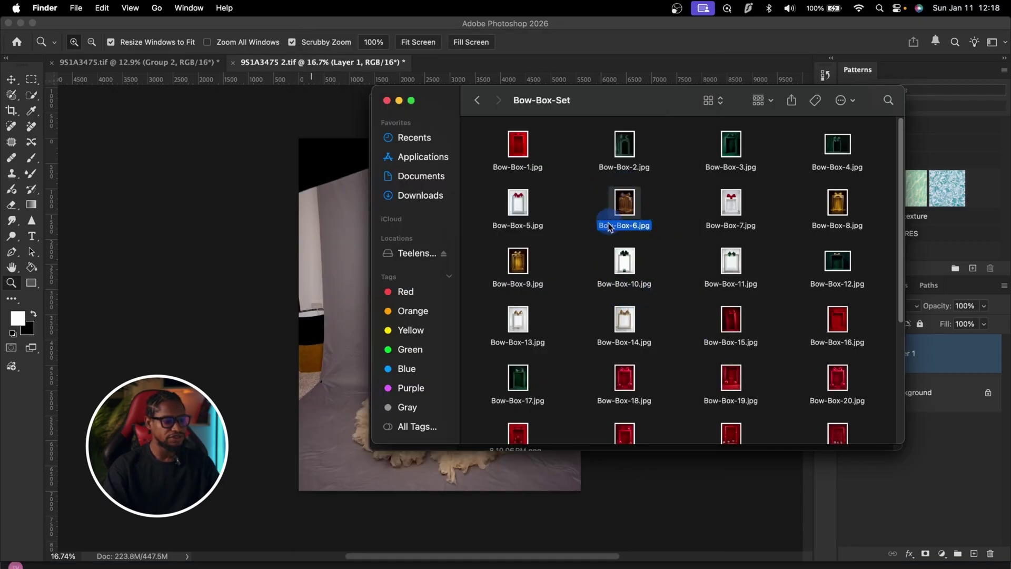
left_click(268, 537)
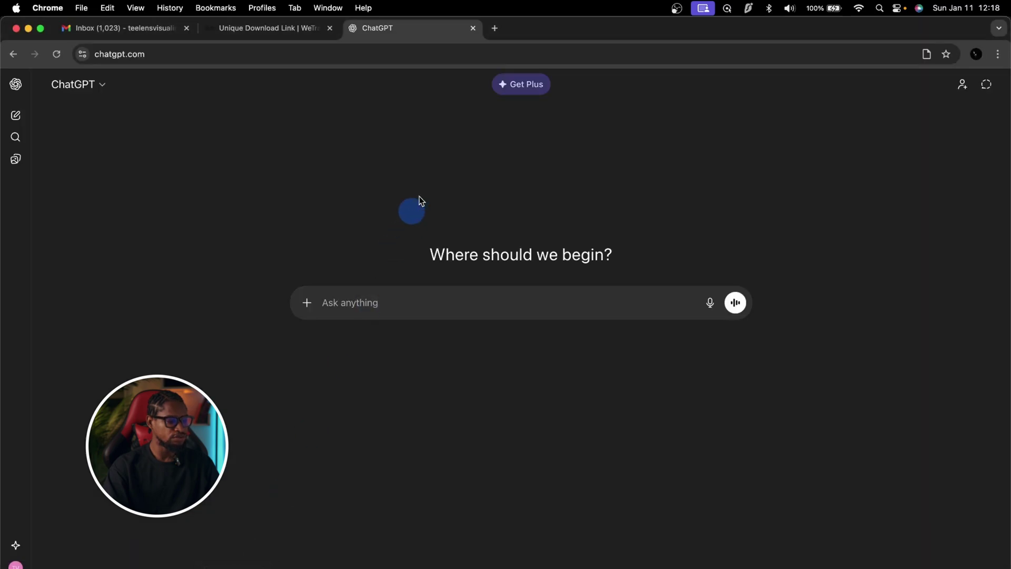
left_click(74, 539)
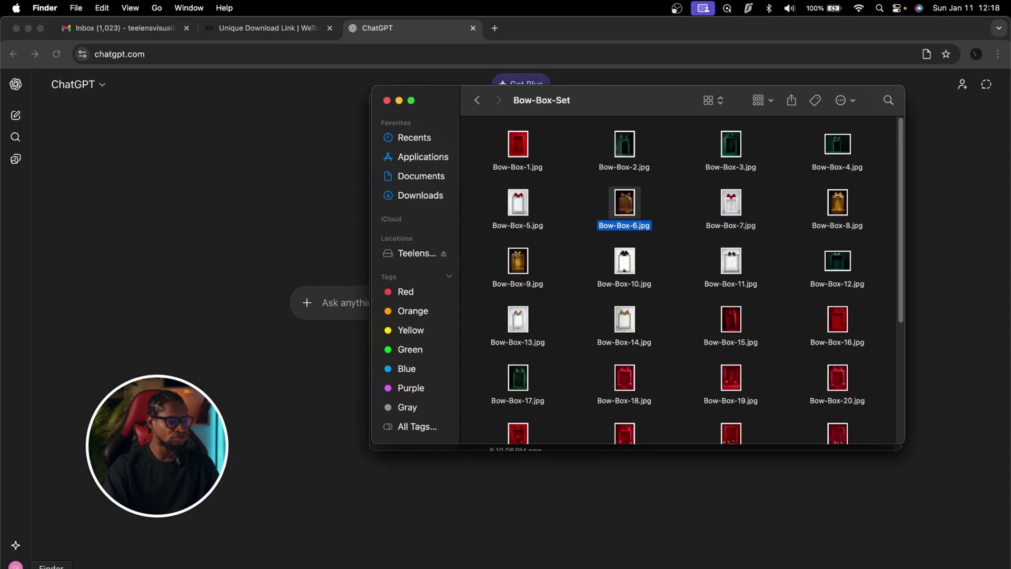
left_click(626, 202)
left_click_drag(630, 205, 349, 303)
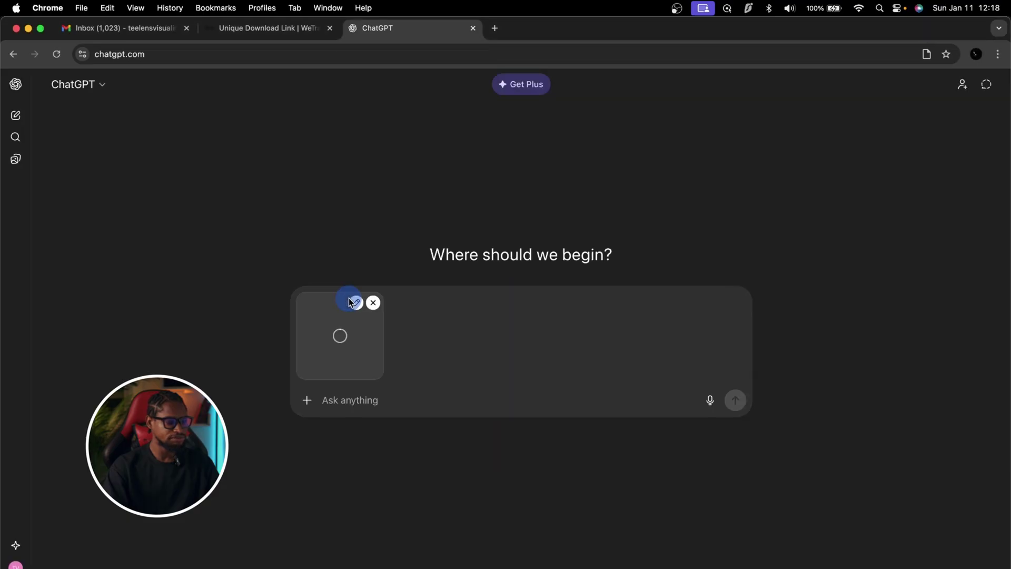
Send ChatGPT the request "describe this image in details" with the attached gift-box picture
left_click(377, 403)
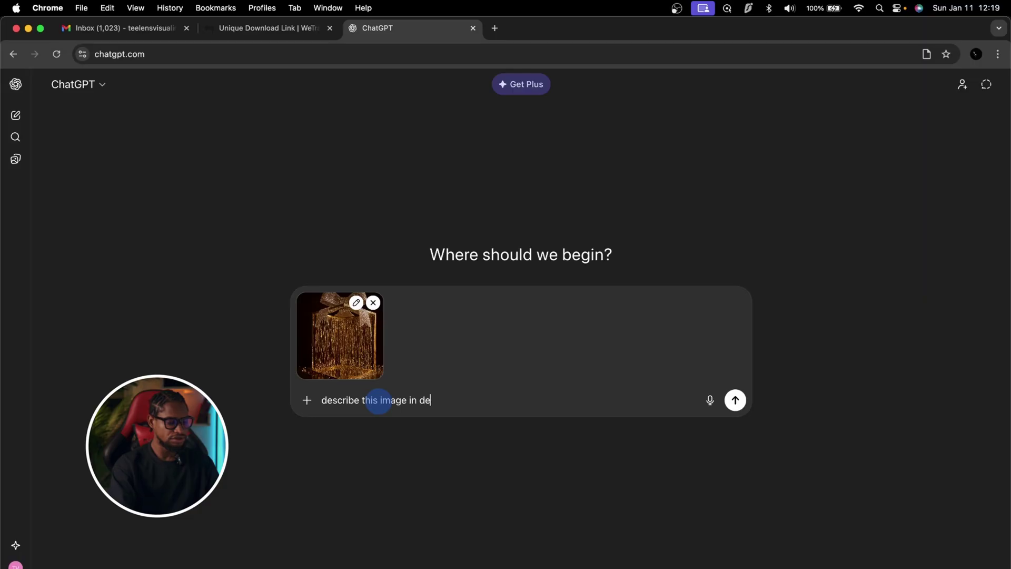
key("BackSpace")
key("BackSpace")
key("BackSpace")
key("BackSpace")
type("tails")
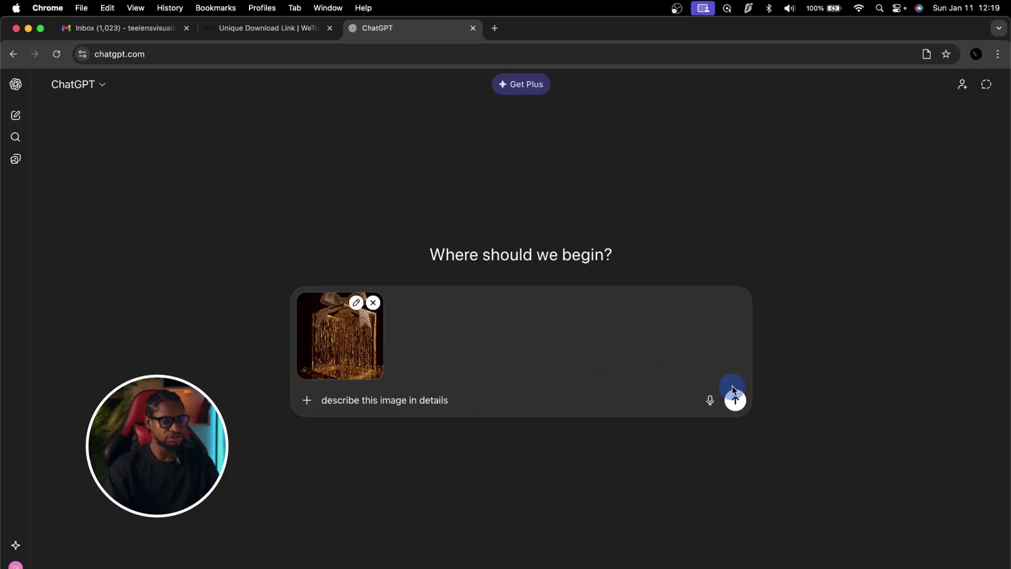
left_click(735, 400)
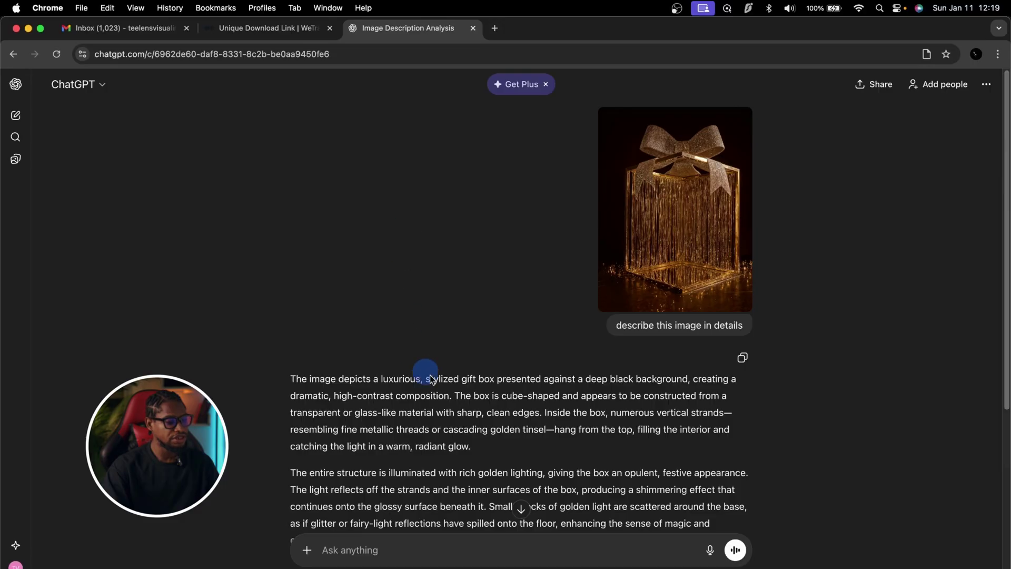
Read ChatGPT's full image description, copy it, and paste it below the existing prompts in the open note in Notes
scroll(429, 410, "down", 1)
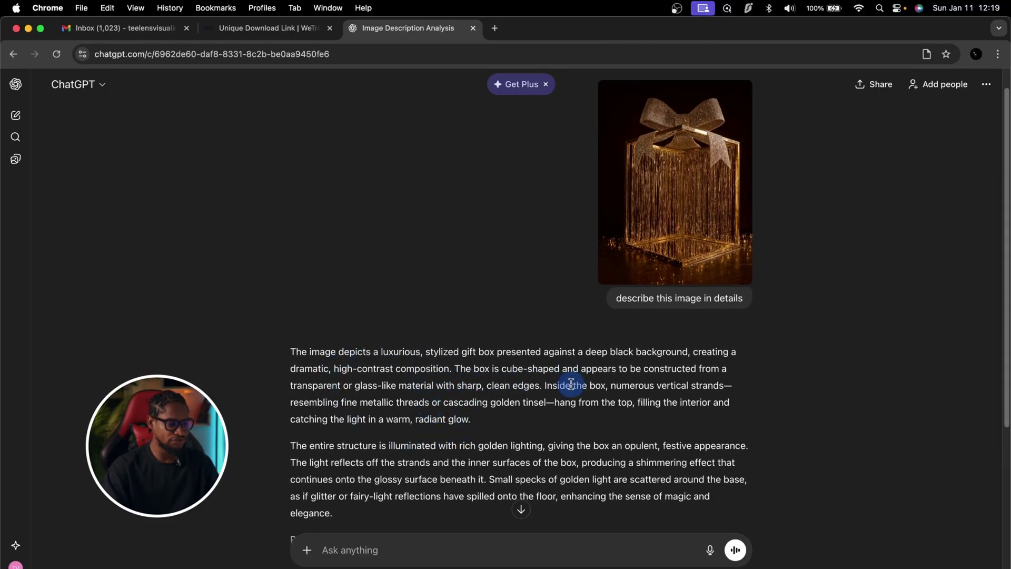
scroll(571, 384, "down", 4)
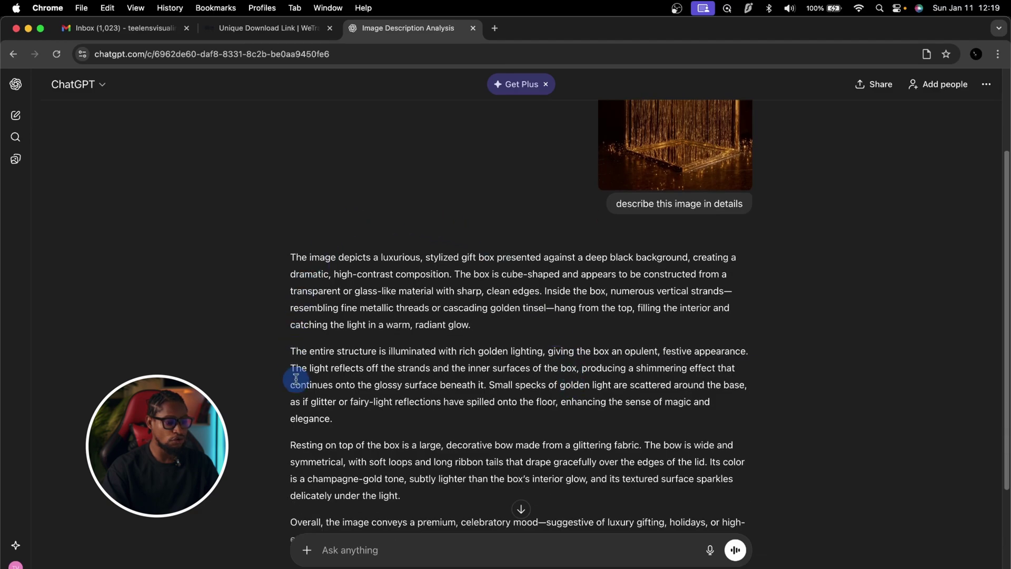
scroll(474, 400, "down", 2)
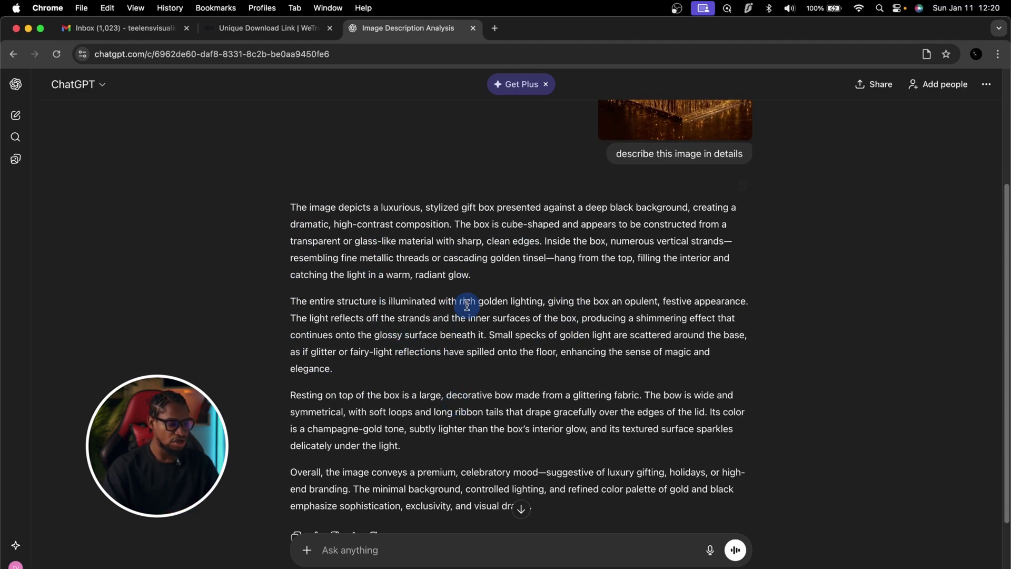
scroll(462, 313, "down", 4)
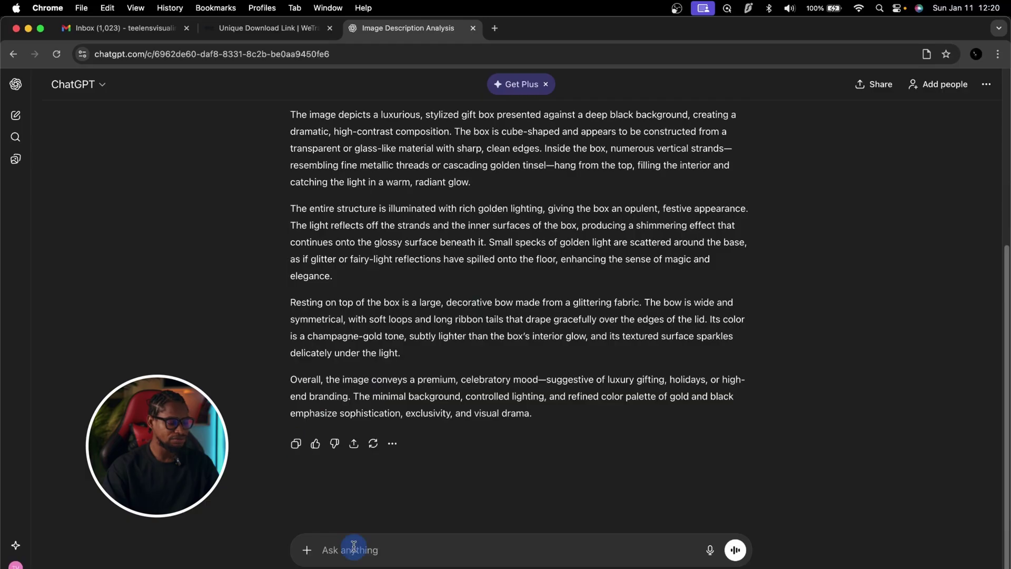
left_click(197, 567)
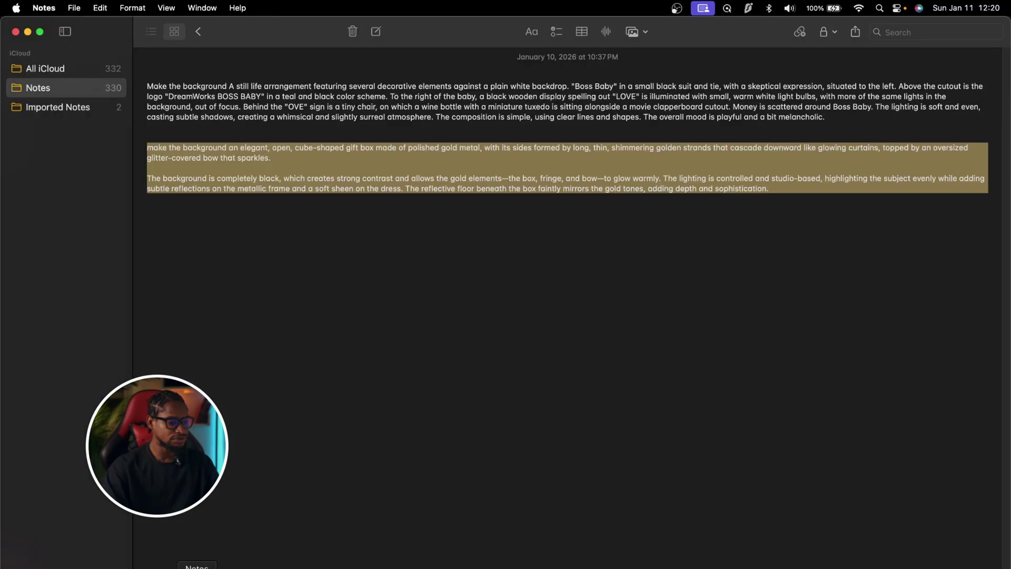
left_click(297, 426)
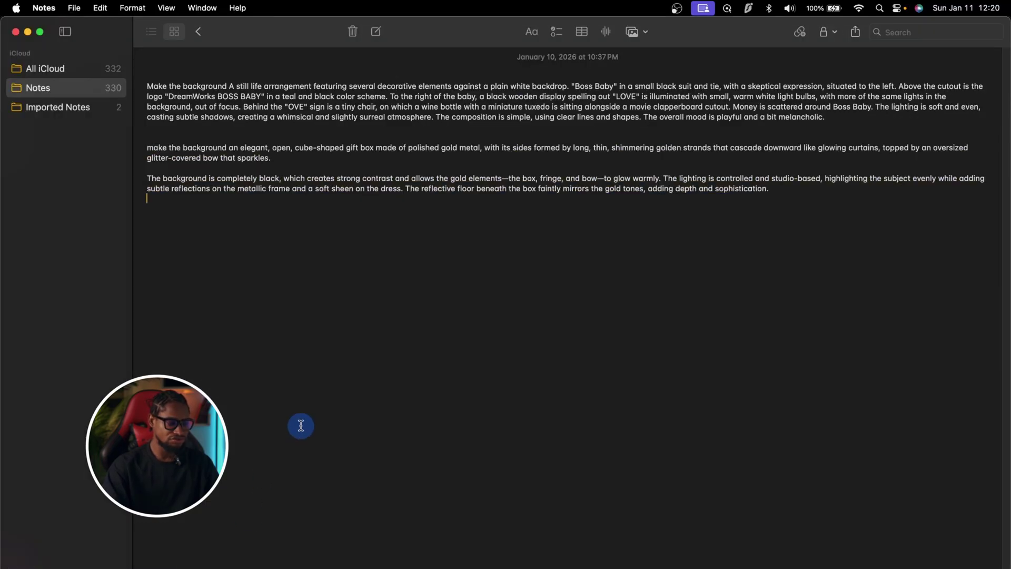
type("The image depicts a luxurious, stylized gift box presented against a deep black background, creating a dramatic, high-contrast composition. The box is cube-shaped and appears to be constructed from a transparent or glass-like material with sharp, clean edges. Inside the box, numerous vertical strands—resembling fine metallic threads or cascading golden tinsel—hang from the top, filling the interior and catching the light in a warm, radiant glow. The entire structure is illuminated with rich golden lighting, giving the box an opulent, festive appearance. The light reflects off the strands and the inner surfaces of the box, producing a shimmering effect that continues onto the glossy surface beneath it. Small specks of golden light are scattered around the base, as if glitter or fairy-light reflections have spilled onto the floor, enhancing the sense of magic and elegance. Resting on top of the box is a large, decorative bow made from a glittering fabric. The bow is wide and symmetrical, with soft loops and long ribbon tails that drape gracefully over the edges of the lid. Its color is a champagne-gold tone, subtly lighter than the box’s interior glow, and its textured surface sparkles delicately under the light. Overall, the image conveys a premium, celebratory mood—suggestive of luxury gifting, holidays, or high-end branding. The minimal background, controlled lighting, and refined color palette of gold and black emphasize sophistication, exclusivity, and visual drama.")
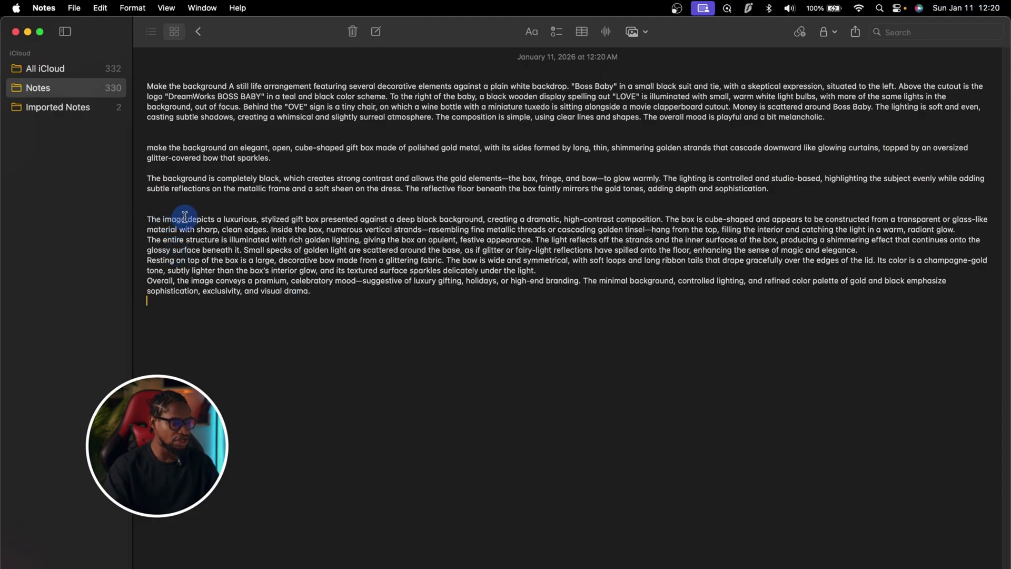
Replace the pasted description's opening words "The image" with "Make the background," and copy the whole edited prompt
type("Make the BX")
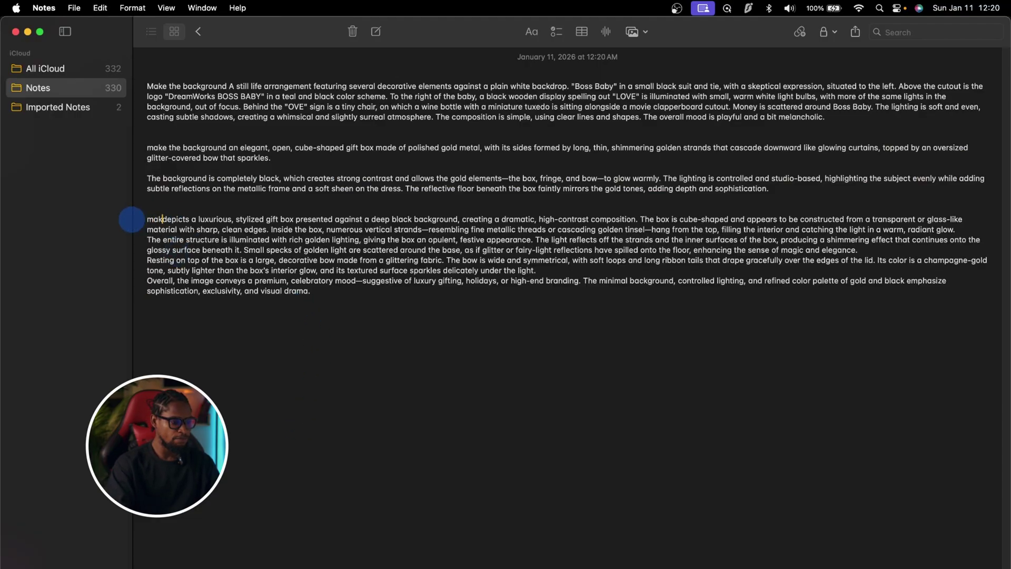
key("BackSpace")
key("BackSpace")
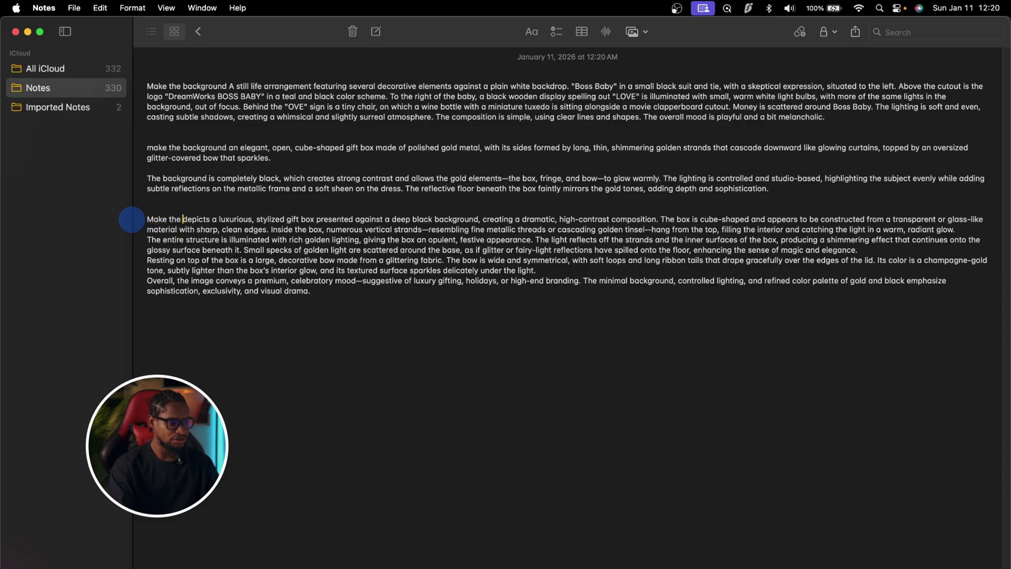
type("ack")
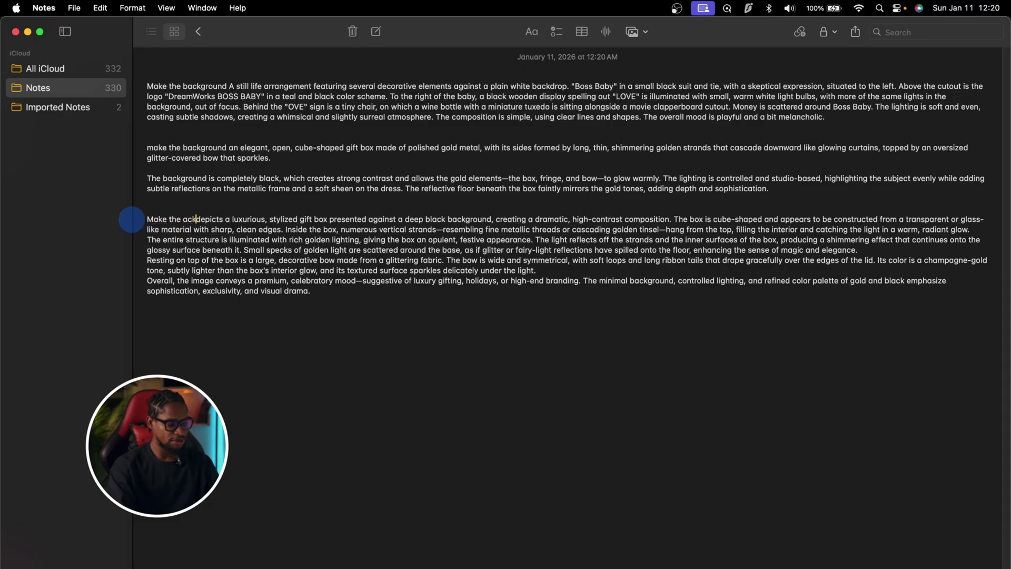
key("BackSpace")
key("BackSpace")
key("BackSpace")
type("backgro")
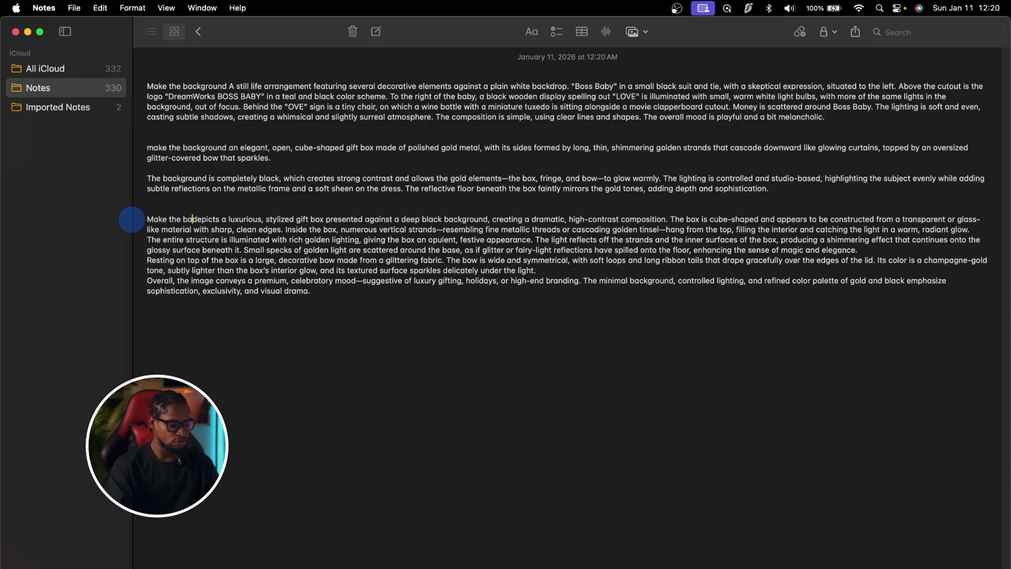
key("BackSpace")
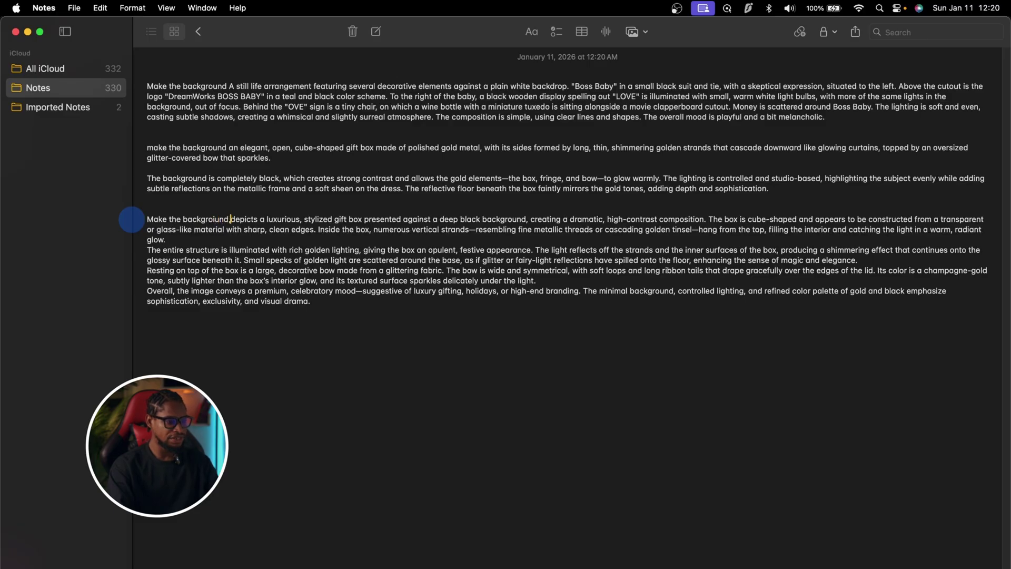
type("und,")
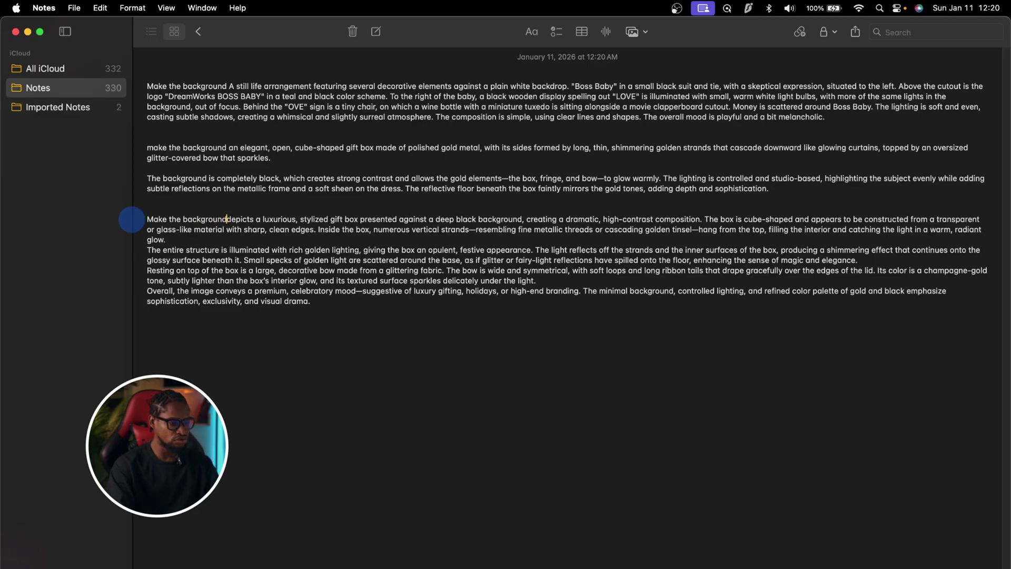
left_click_drag(144, 219, 323, 307)
key("super+c")
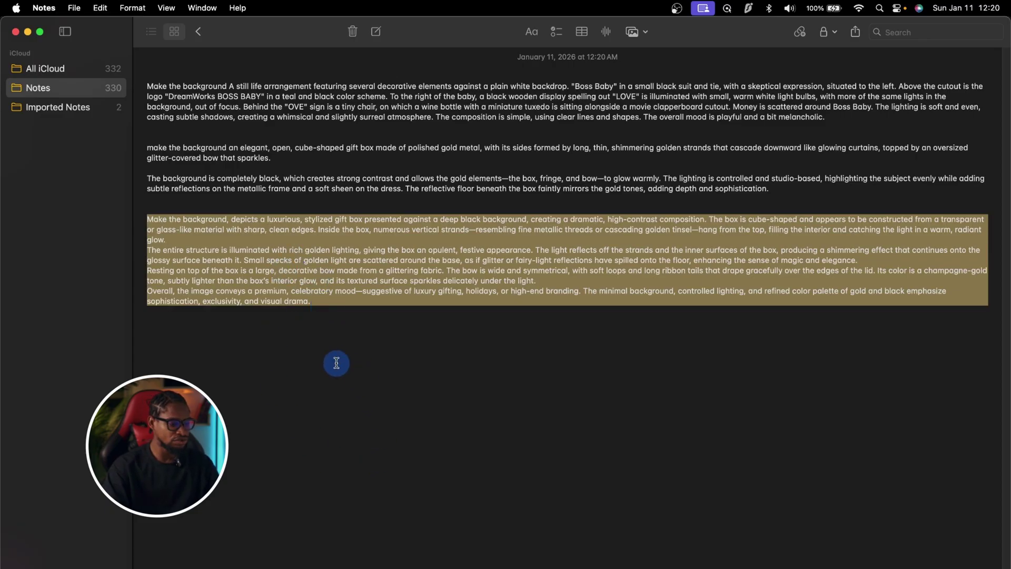
Switch to Photoshop, duplicate the Background layer of 9S1A3475 2.tif, and select the entire canvas
left_click(306, 567)
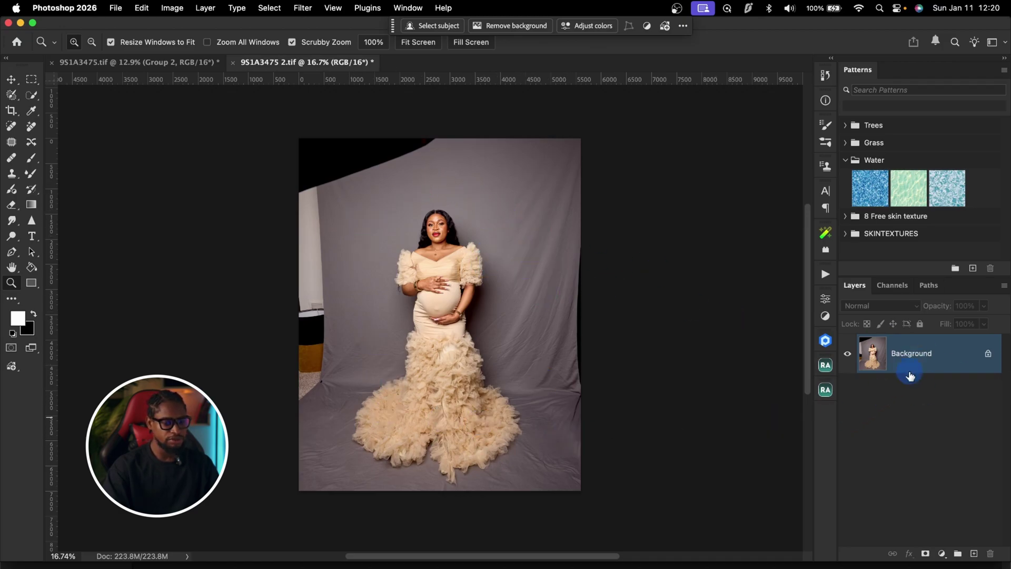
key("super+j")
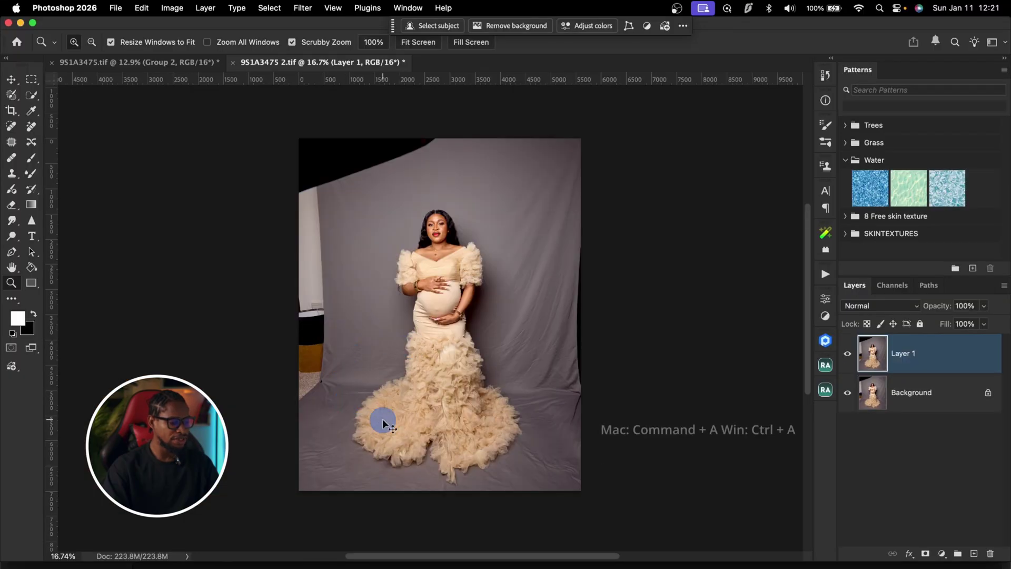
key("super+a")
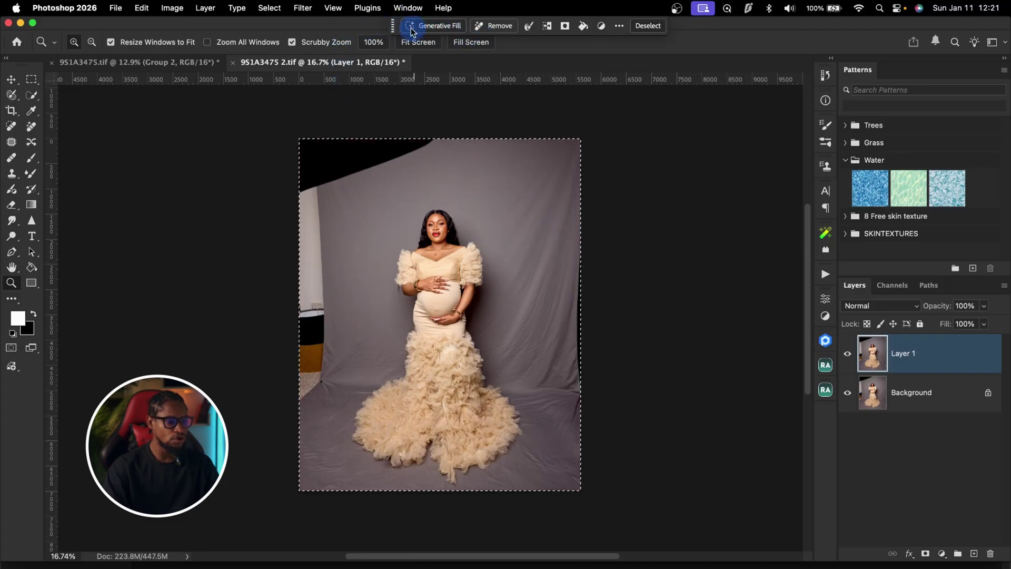
Move the Contextual Task Bar directly beneath the photo and check that its display option is enabled
left_click_drag(390, 32, 294, 529)
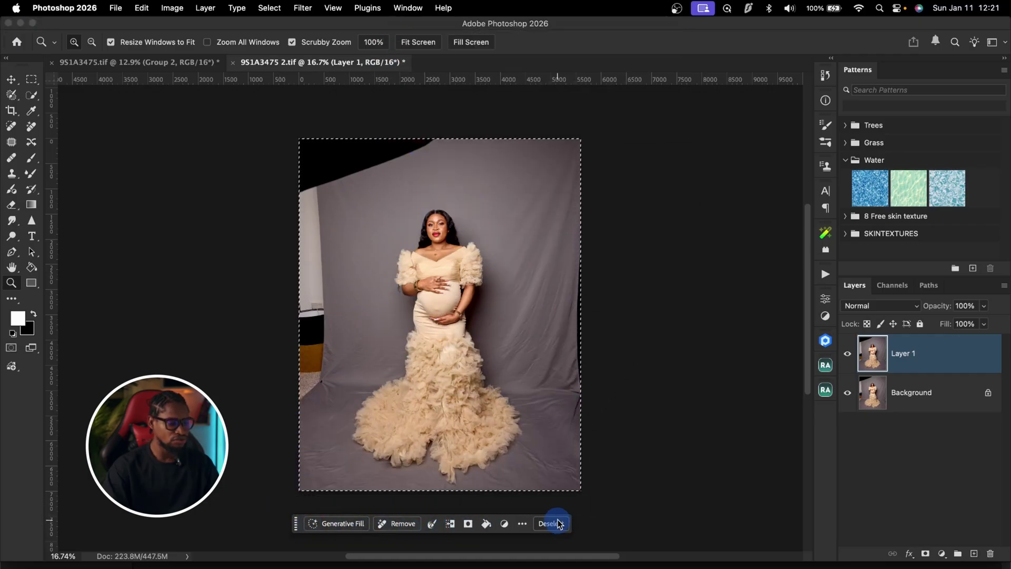
left_click(409, 7)
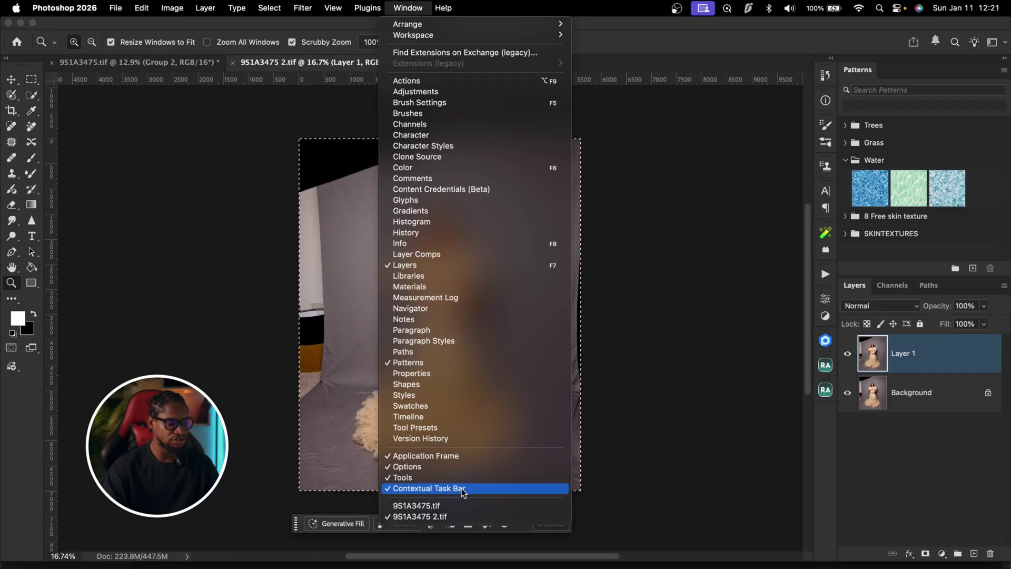
left_click(246, 445)
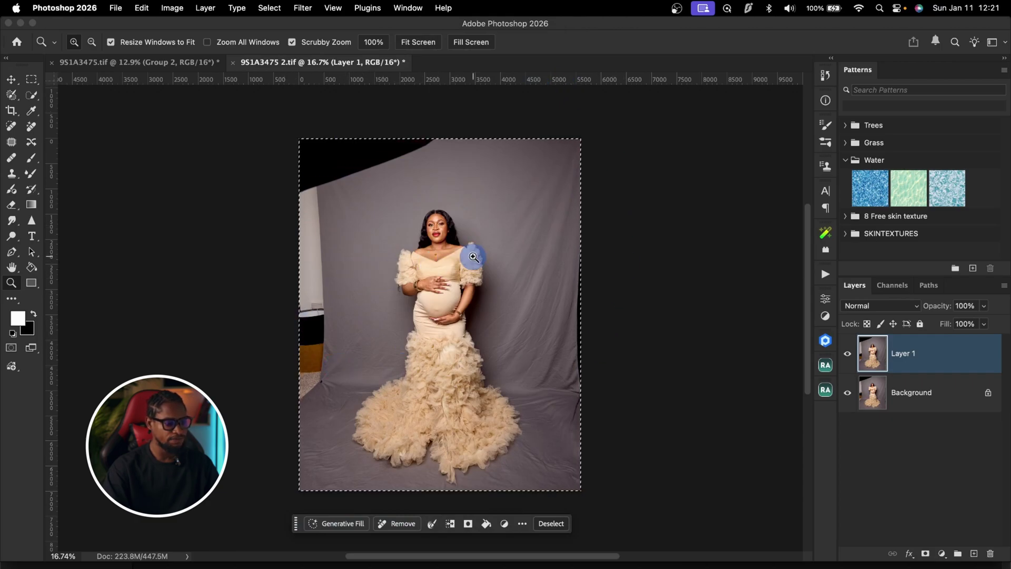
Start Generative Fill on the full-canvas selection and enter the copied "Make the background, depicts a luxurious, stylized gift box" prompt from Notes
left_click(333, 523)
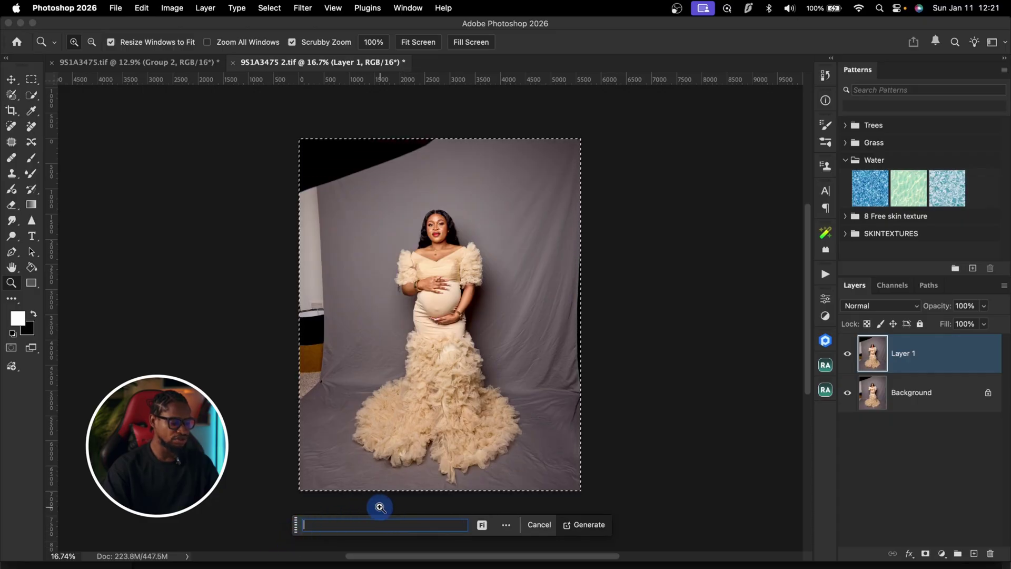
left_click(384, 525)
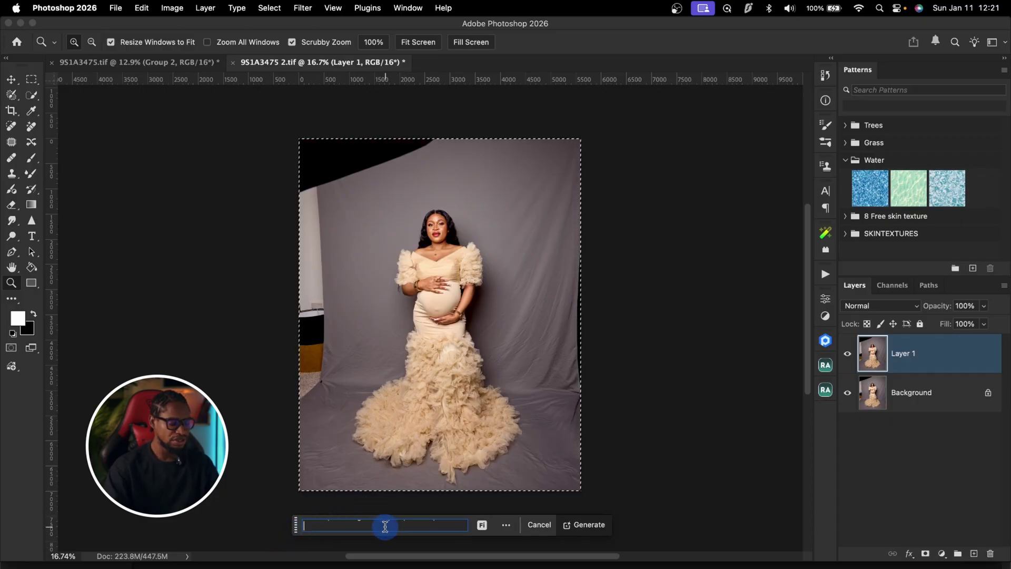
left_click(282, 557)
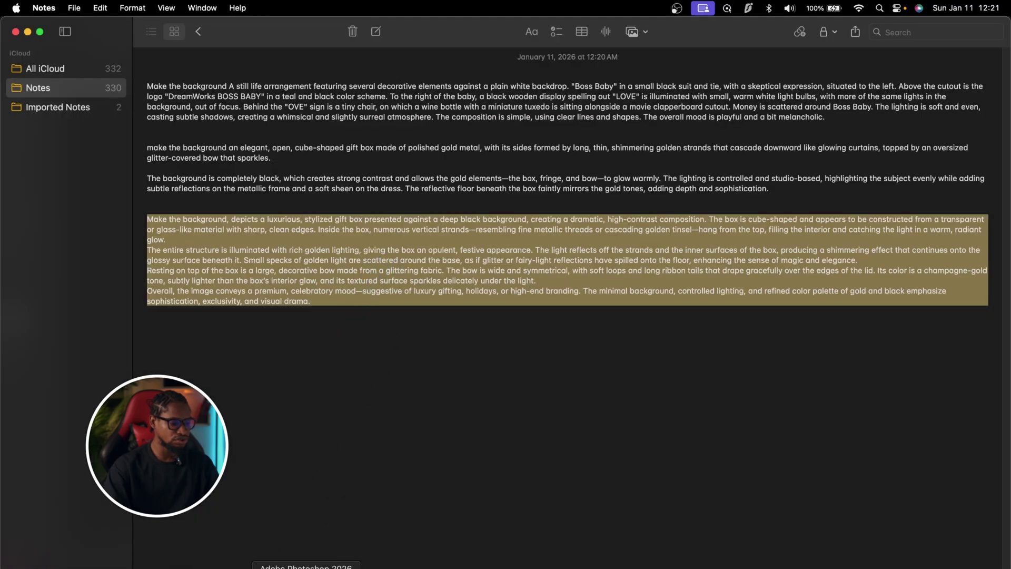
left_click(306, 564)
key("super+v")
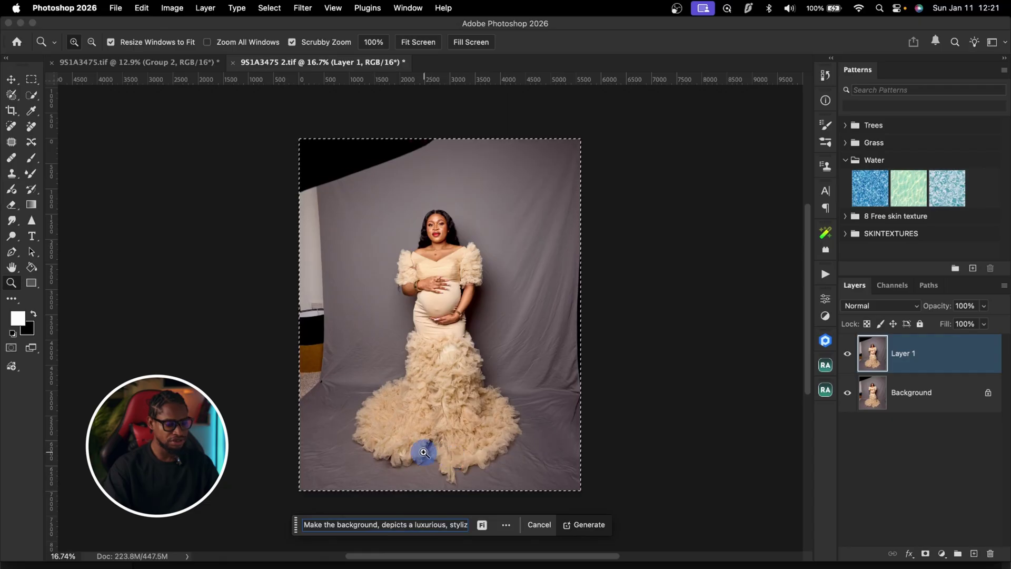
Choose the Gemini 3 (with Nano Banana Pro) partner model for the entered prompt and generate the gift-box background
left_click(482, 526)
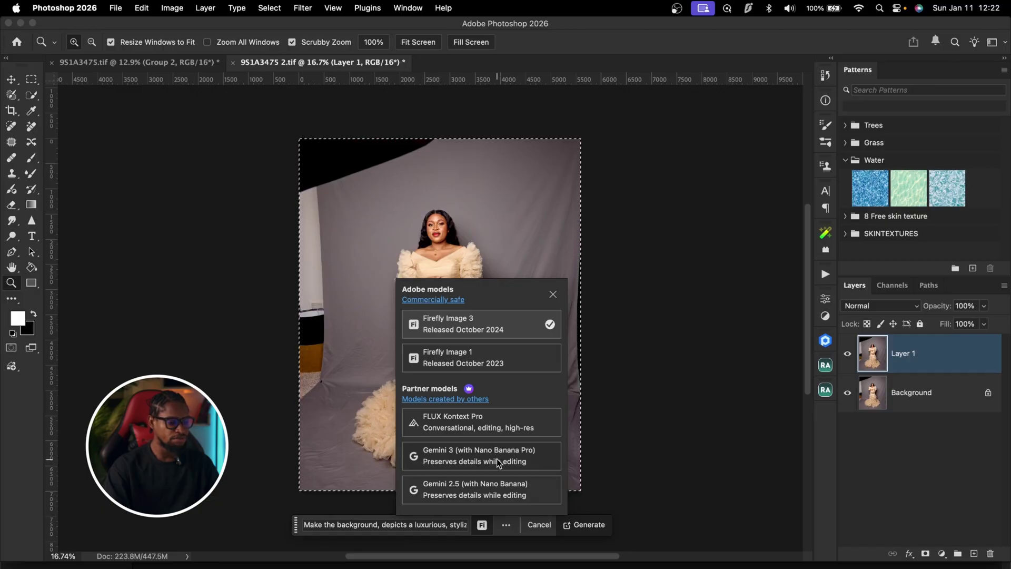
left_click(516, 459)
left_click(581, 524)
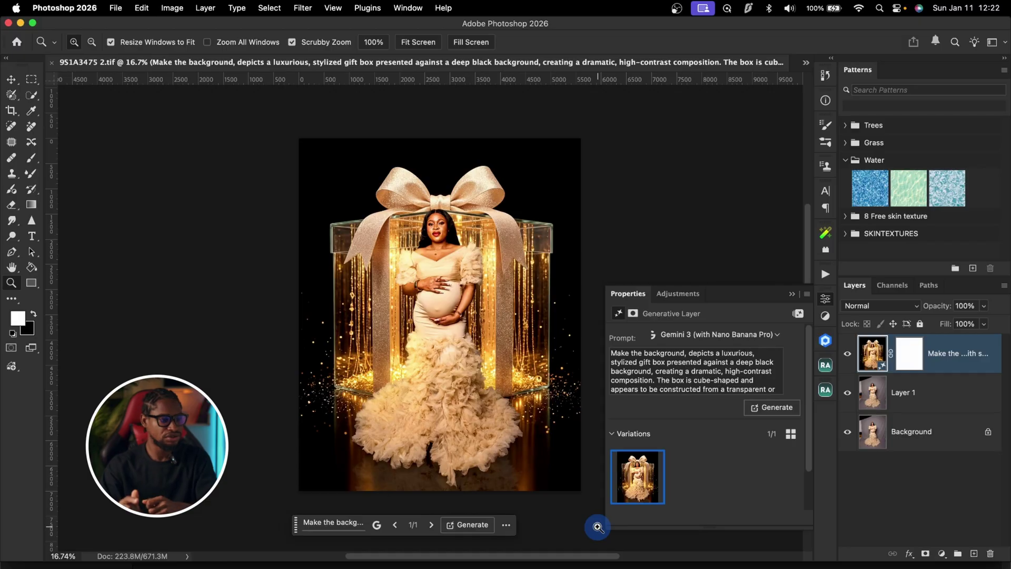
Compare the generated gift-box image in 9S1A3475 2.tif with the finished gift-box version in 9S1A3475.tif
left_click_drag(444, 248, 434, 96)
left_click(913, 398)
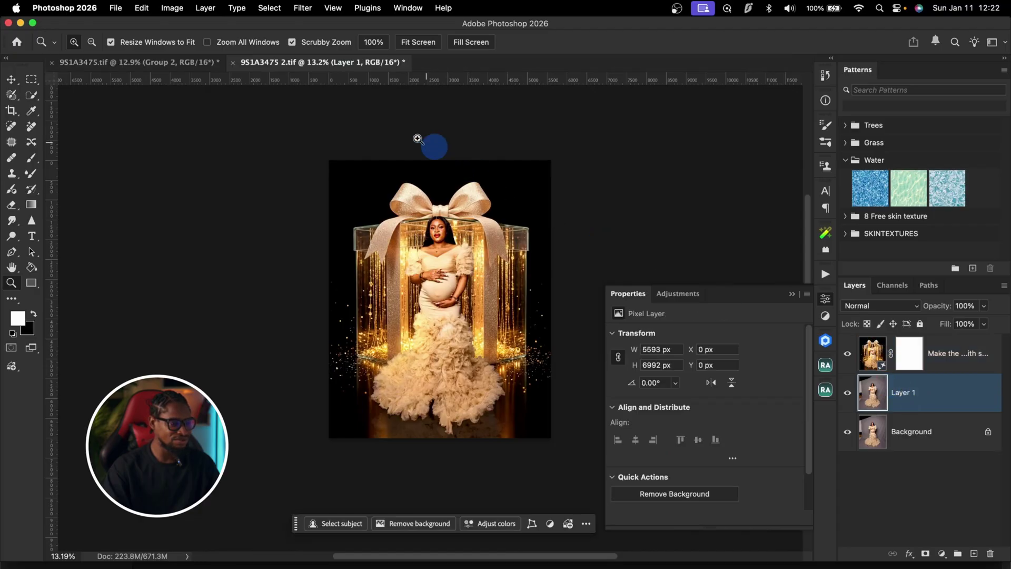
left_click(195, 61)
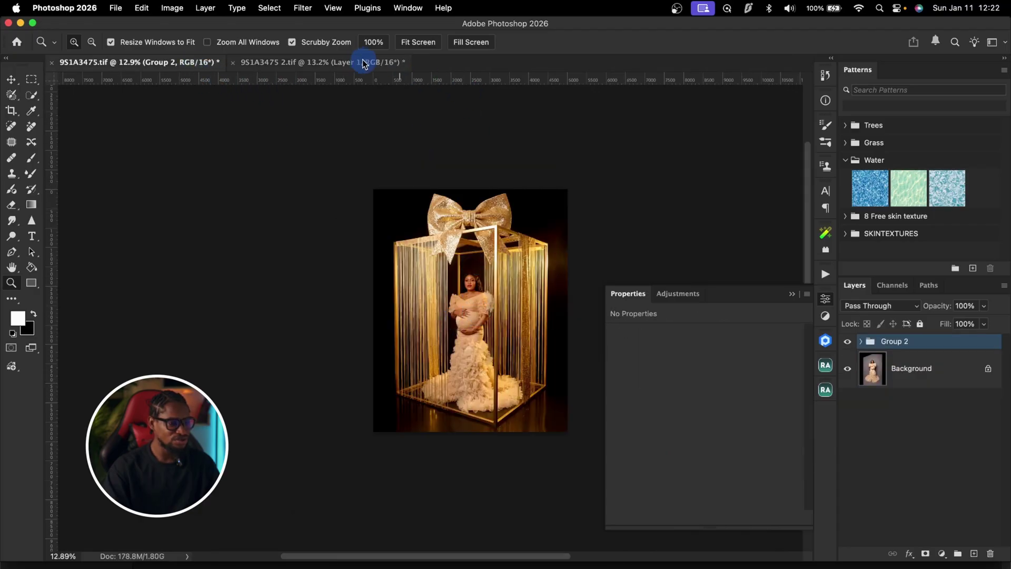
left_click(338, 62)
Select the generative layer, change its model to Gemini 2.5 (with Nano Banana), and generate another variation from the same prompt
left_click(941, 364)
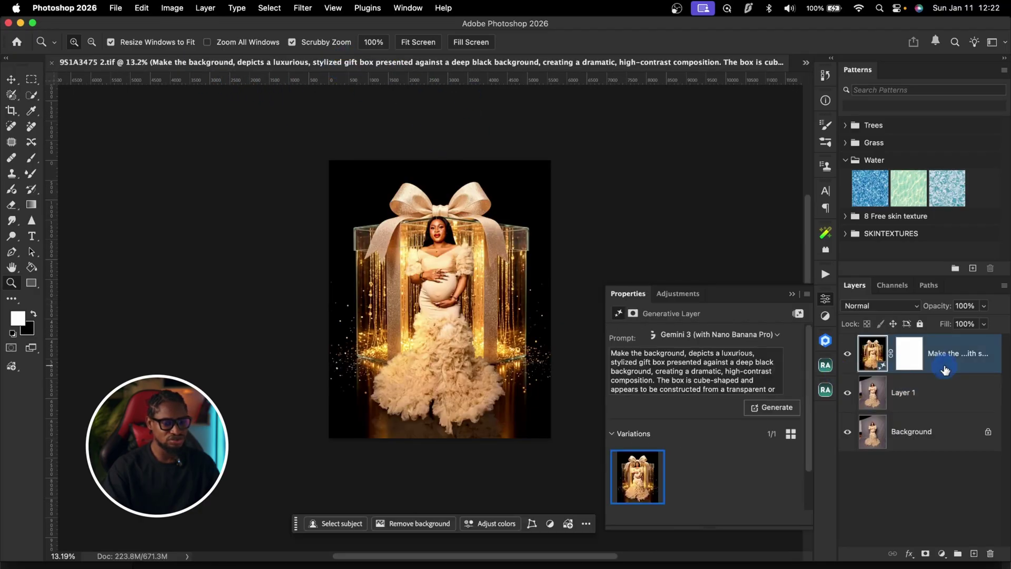
left_click(733, 336)
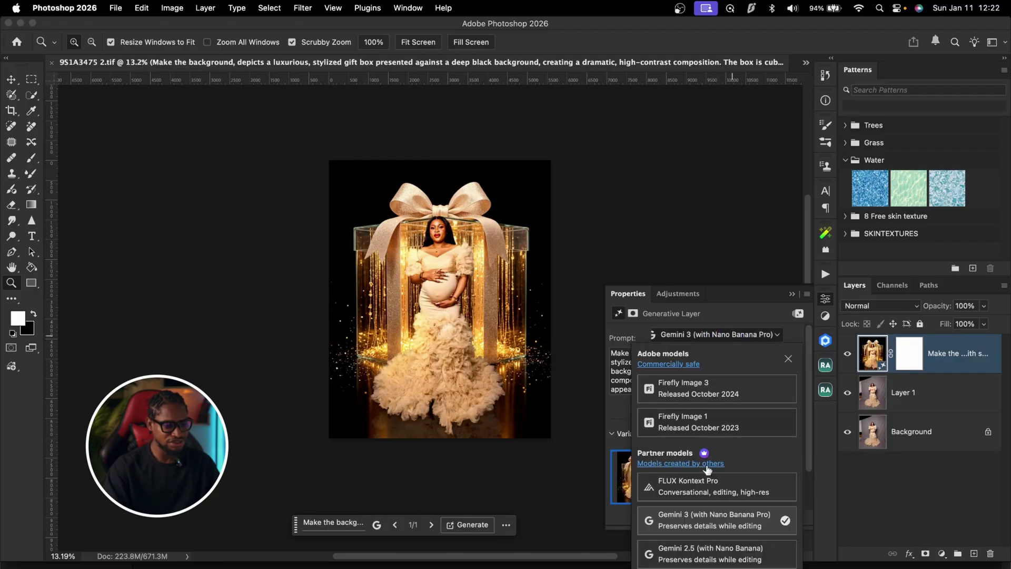
left_click(714, 552)
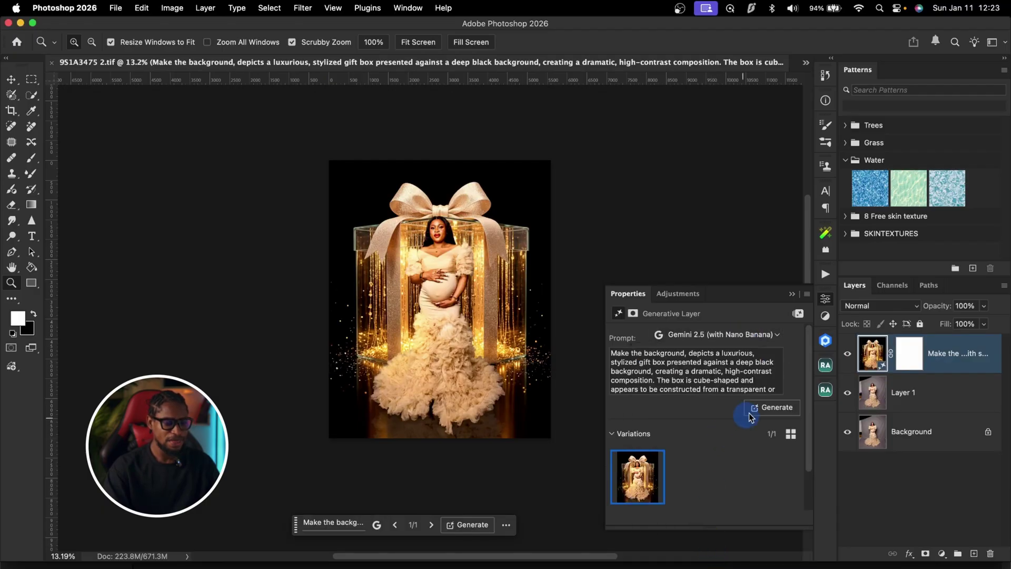
left_click(771, 407)
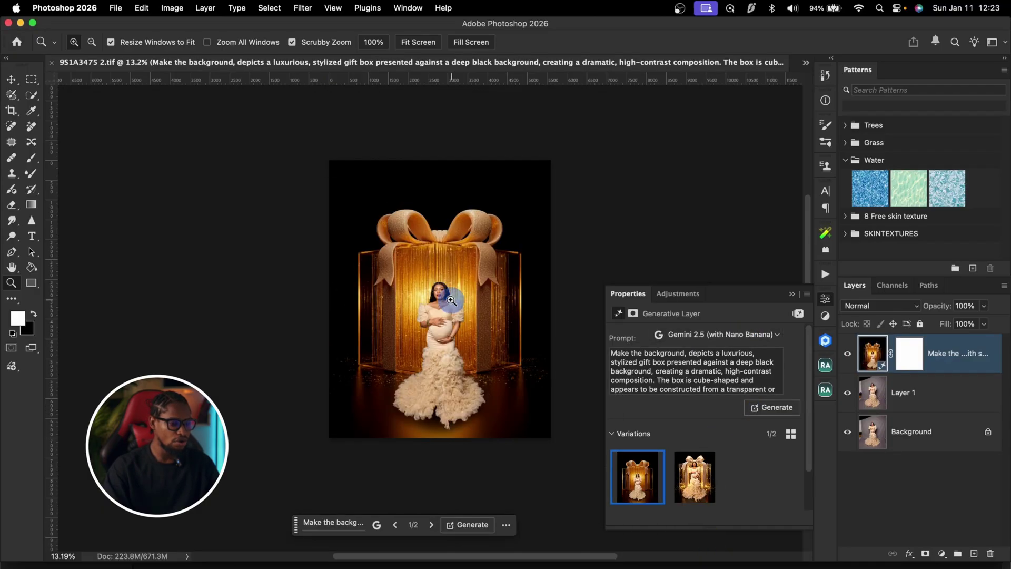
Examine the Gemini 2.5 variation up close and compare it with the finished composition in 9S1A3475.tif
left_click_drag(481, 298, 447, 262)
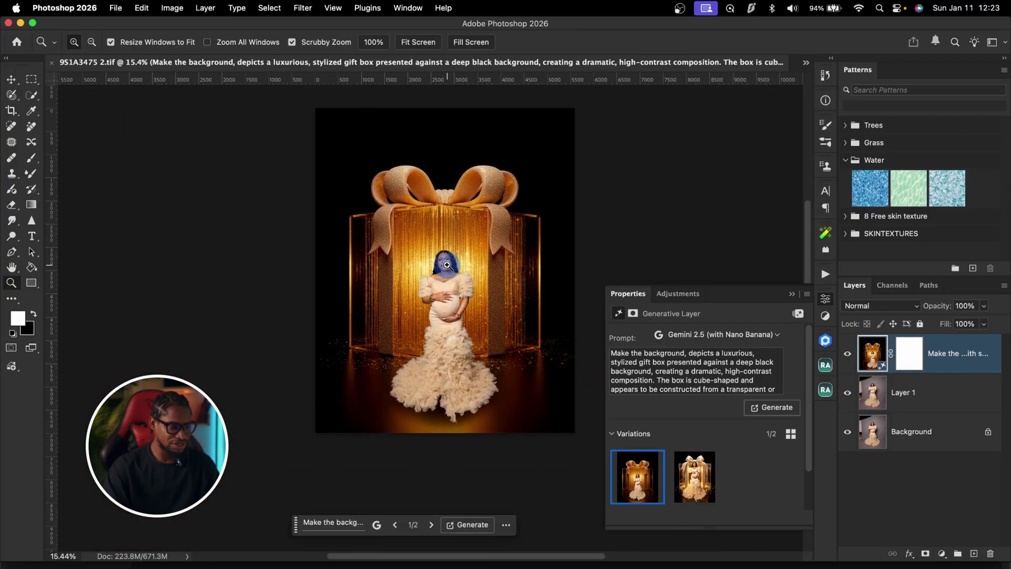
left_click(917, 392)
left_click(184, 63)
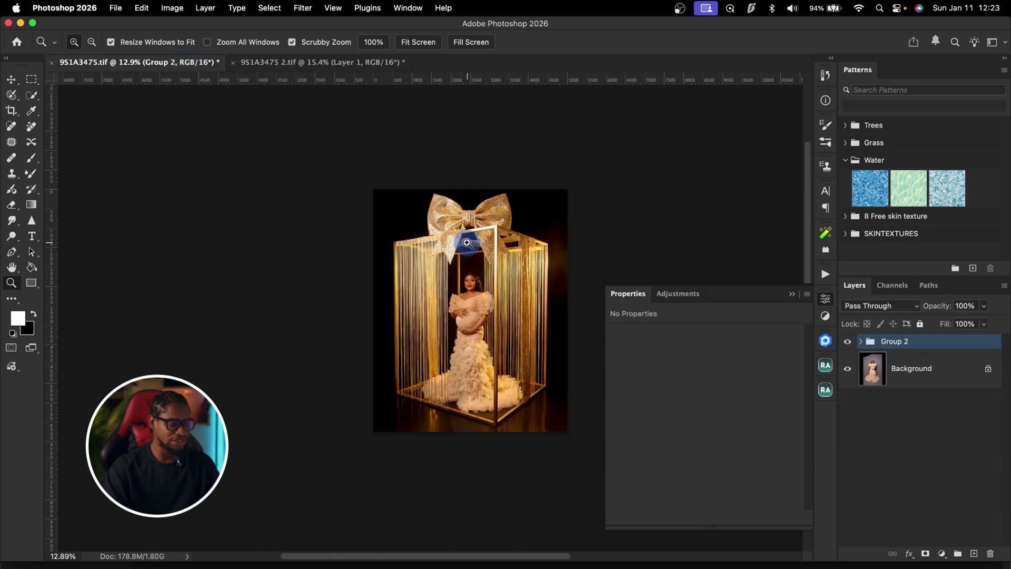
left_click_drag(494, 280, 508, 295)
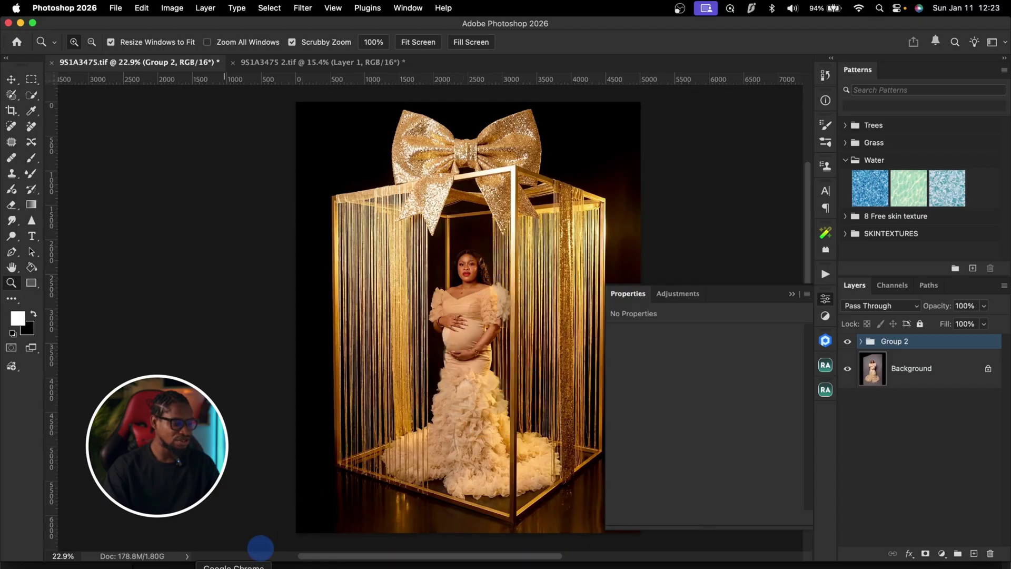
Switch to Notes and copy both paragraphs of the "make the background an elegant, open, cube-shaped gift box" prompt
left_click(197, 567)
left_click(191, 197)
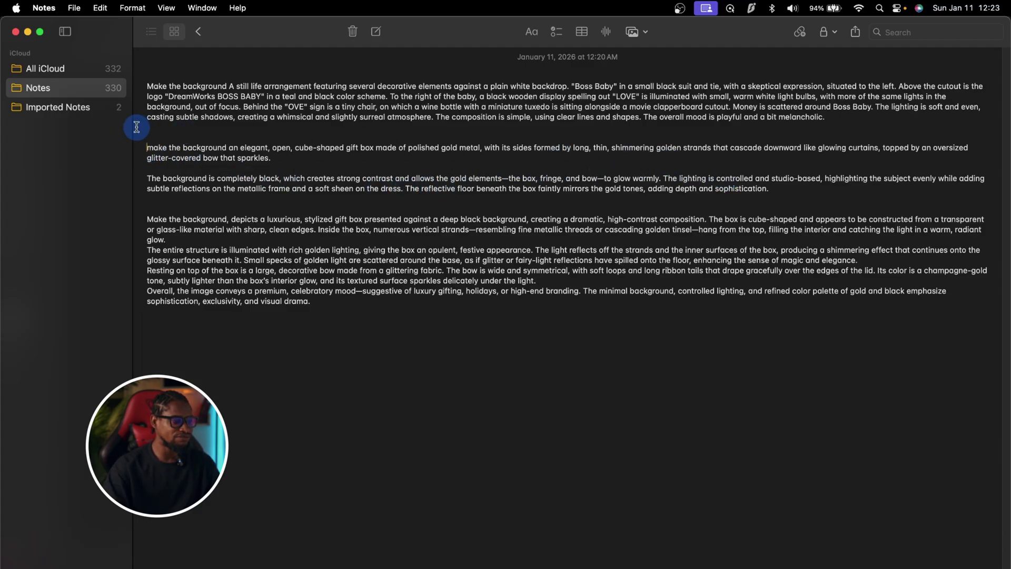
left_click_drag(148, 146, 785, 194)
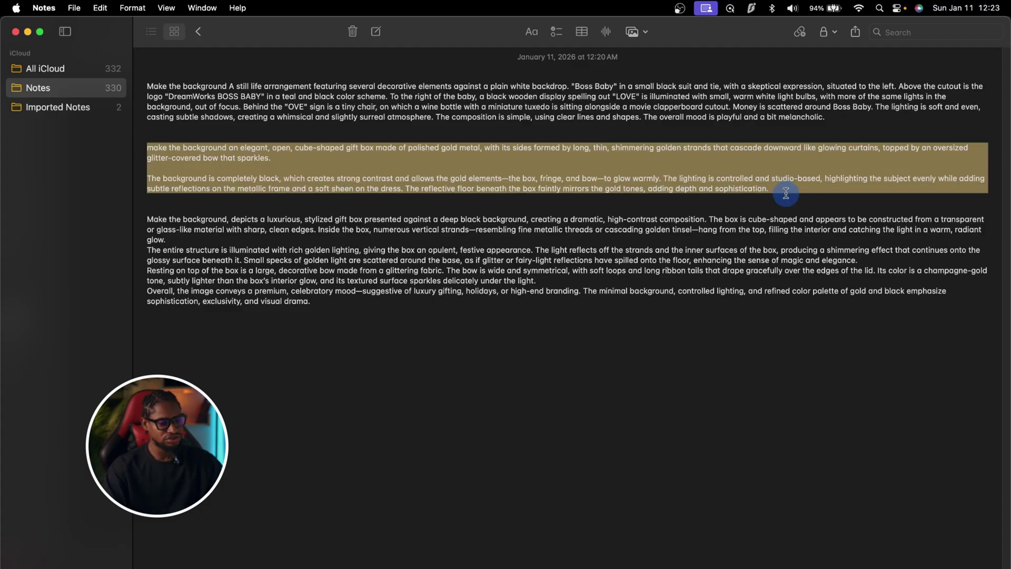
In Photoshop, replace the generative layer's prompt in 9S1A3475 2.tif with the copied text and generate a variation using Gemini 3 (with Nano Banana Pro)
left_click(307, 567)
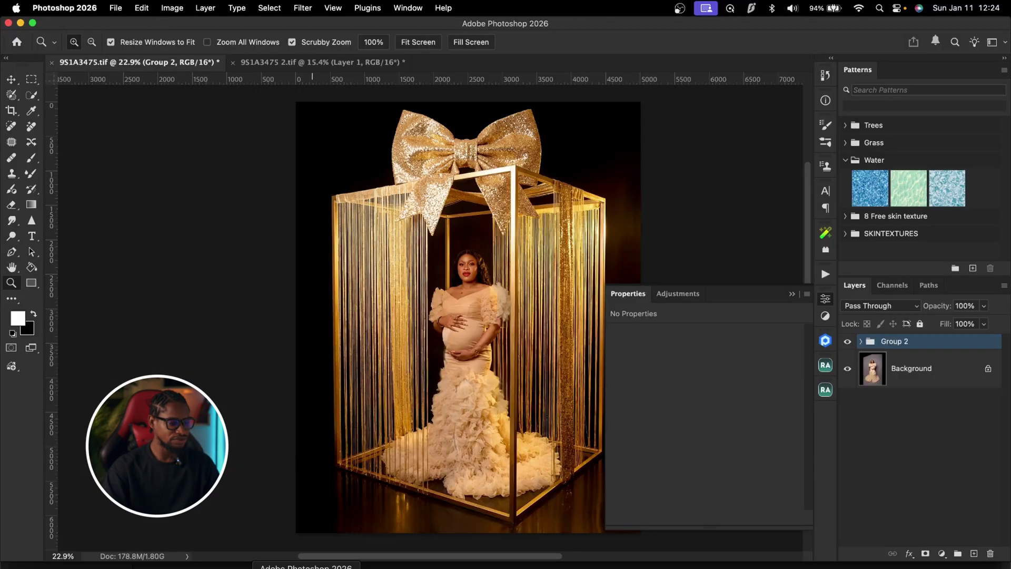
left_click(349, 60)
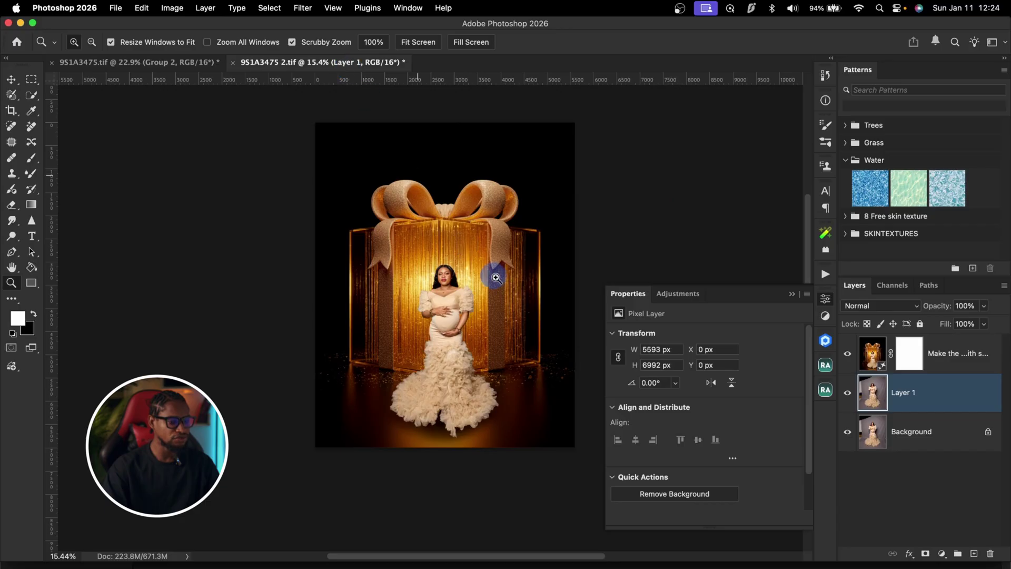
left_click(918, 367)
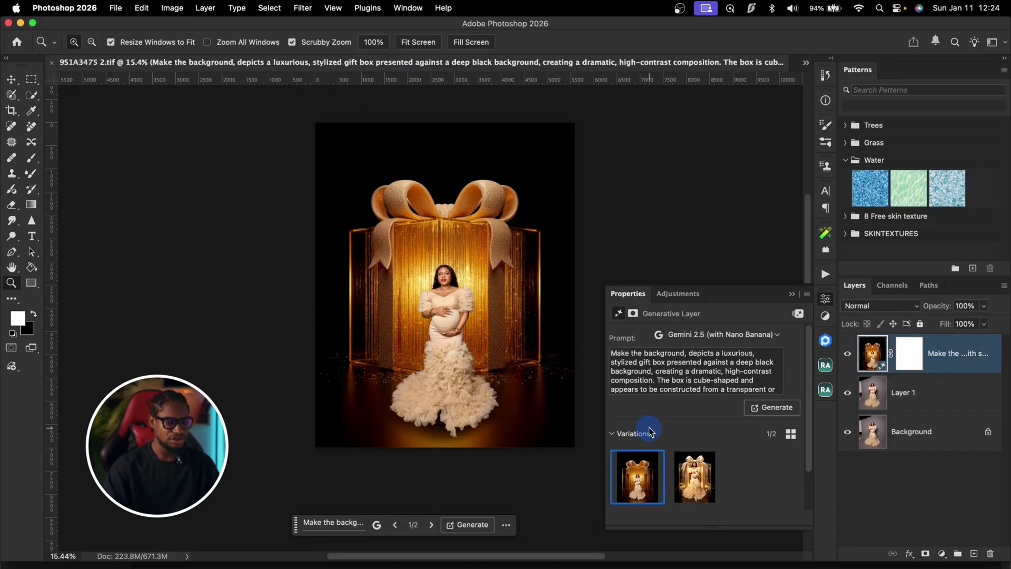
triple_click(653, 376)
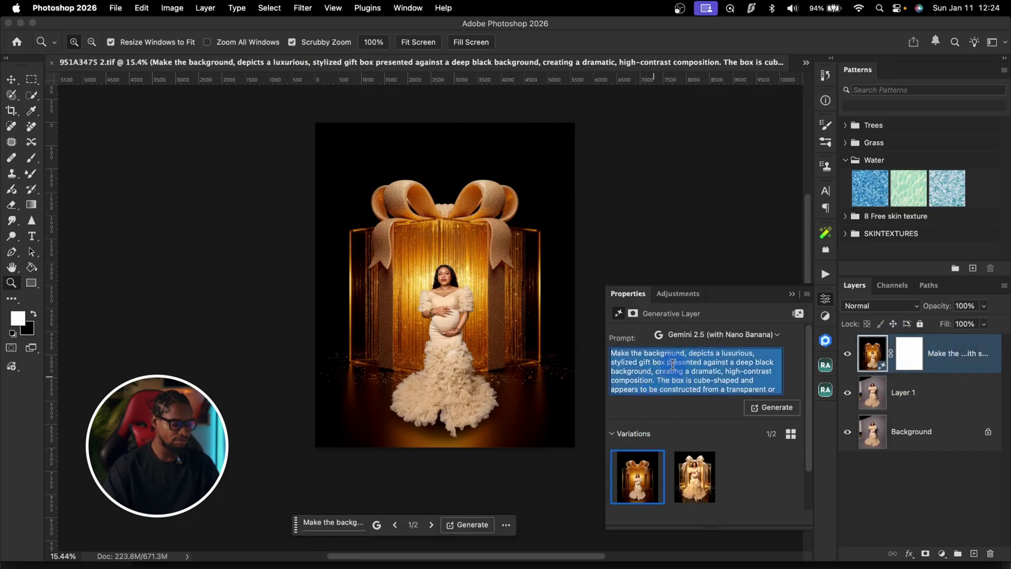
key("super+v")
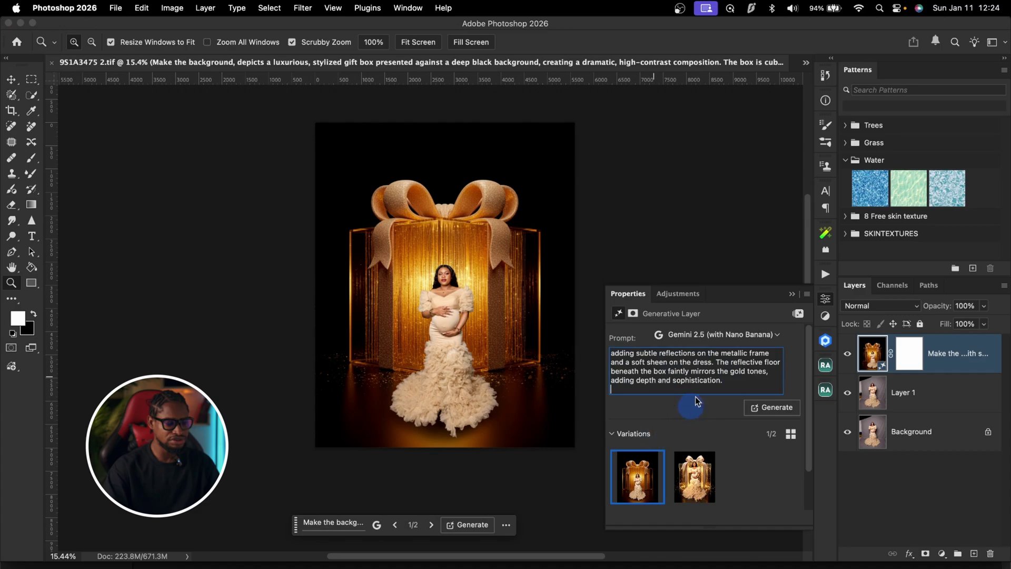
left_click(695, 327)
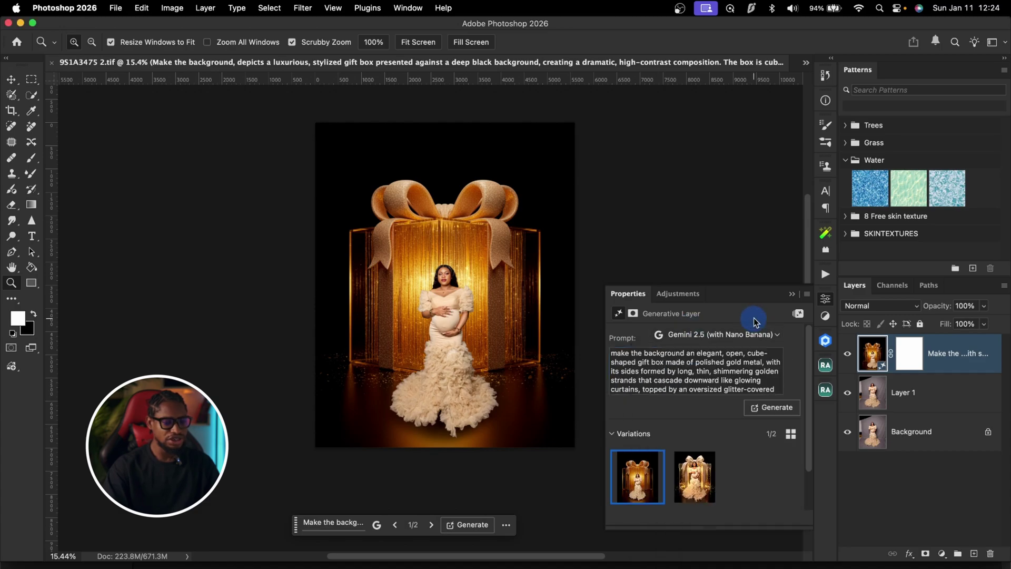
left_click(726, 335)
left_click(681, 519)
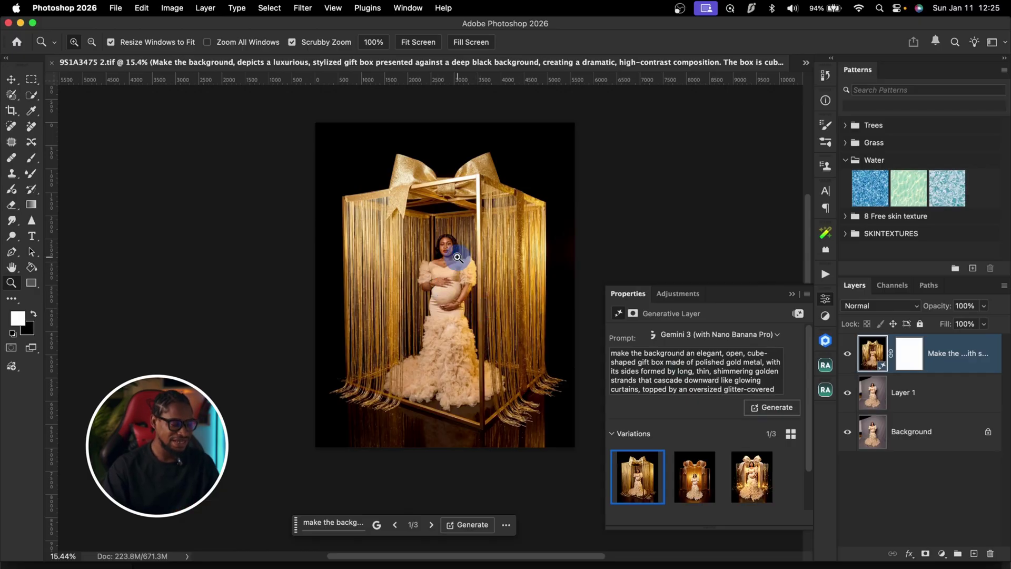
Examine the new open-box variation and compare it back and forth with the finished image in 9S1A3475.tif
mouse_move(449, 254)
left_mouse_down()
mouse_move(528, 239)
mouse_move(463, 255)
left_mouse_up()
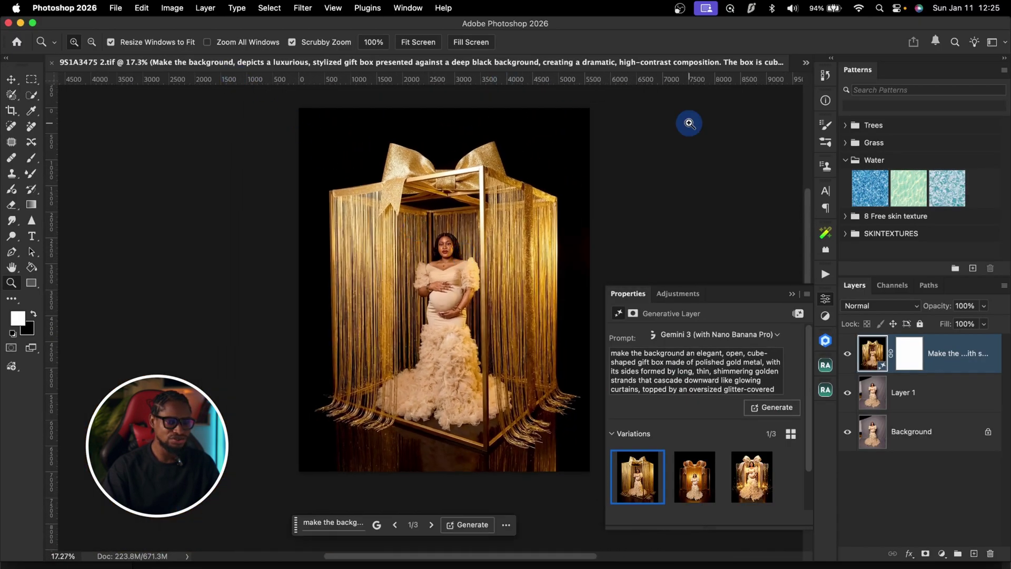
left_click(911, 390)
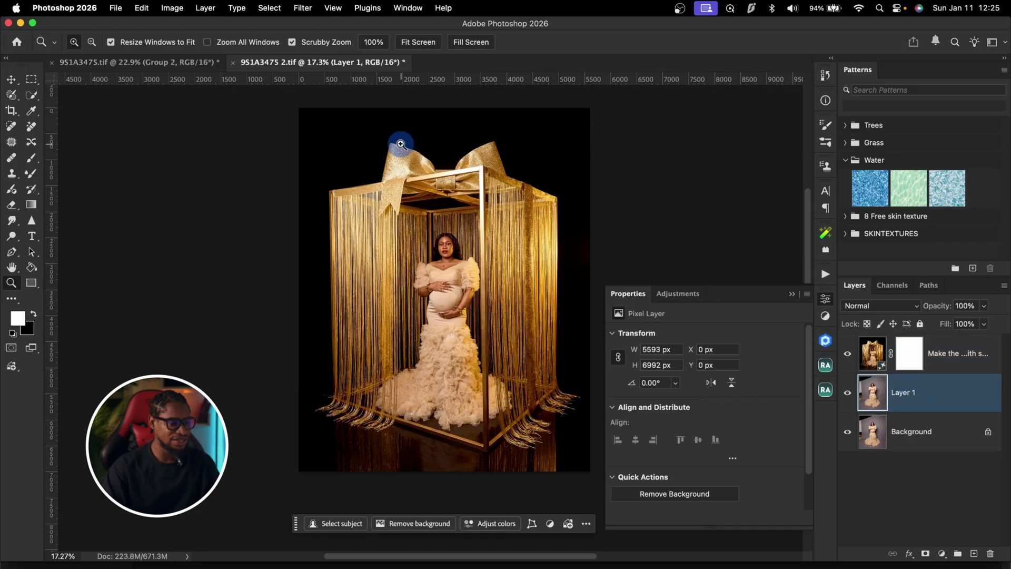
left_click(192, 64)
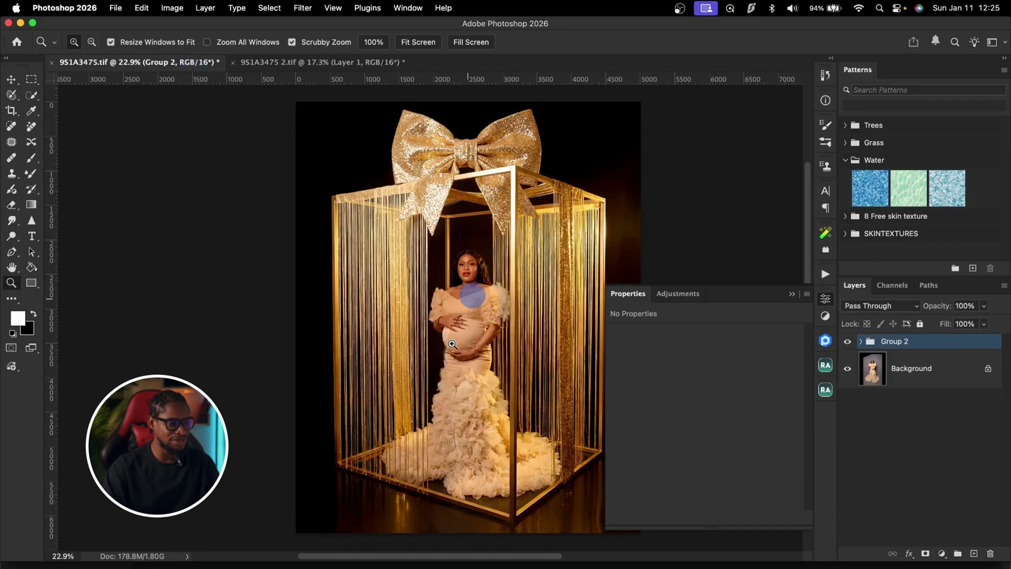
left_click(329, 62)
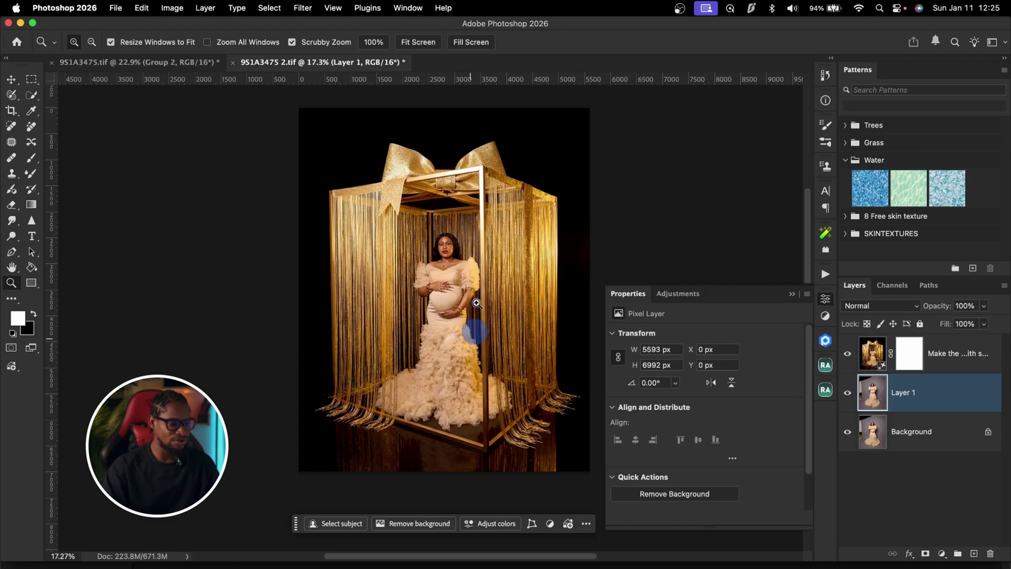
left_click(165, 62)
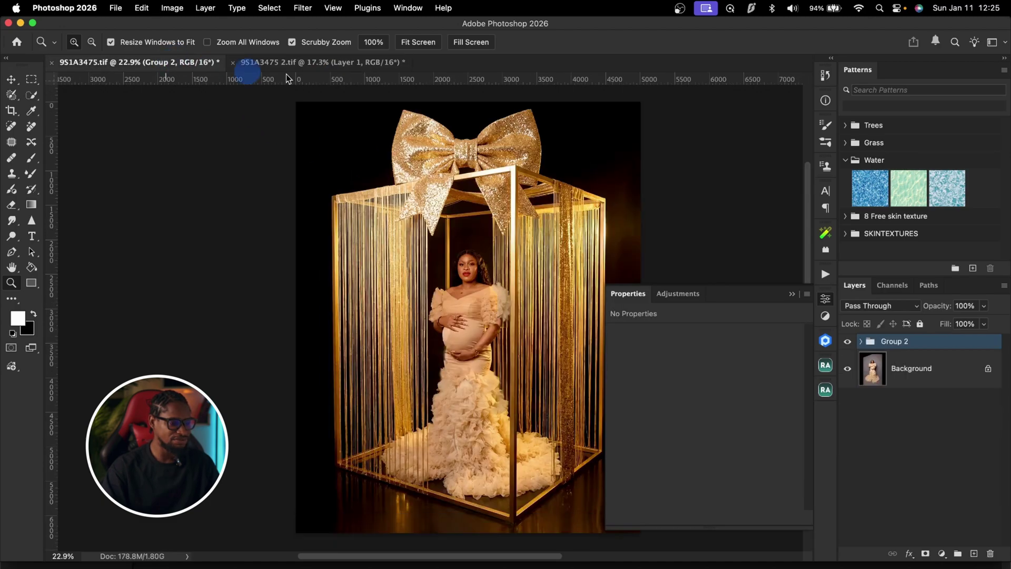
left_click(367, 63)
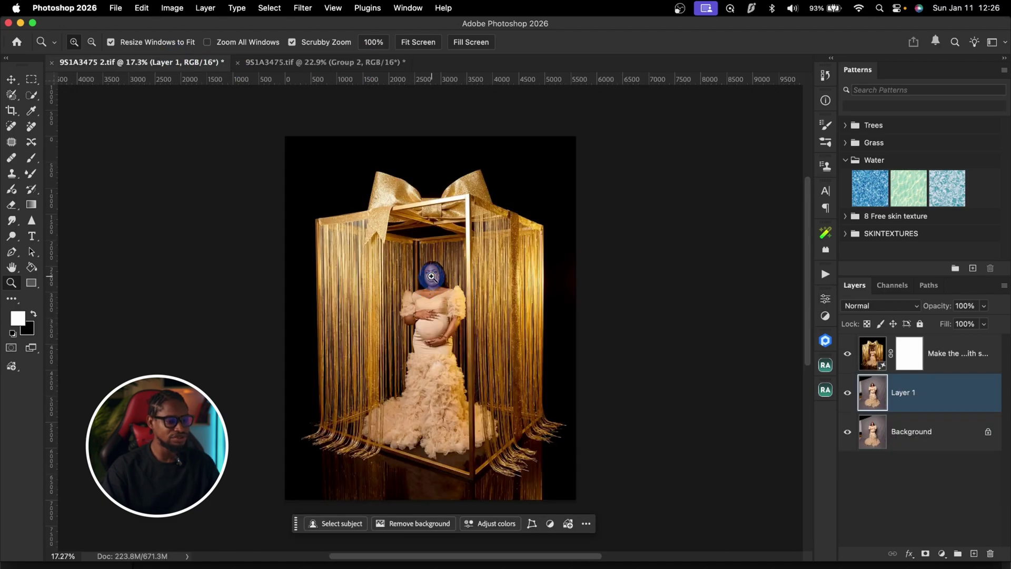
Toggle the generative layer's visibility to compare the gift-box scene with the original studio photo
left_click(932, 354)
left_click(848, 354)
left_click(848, 353)
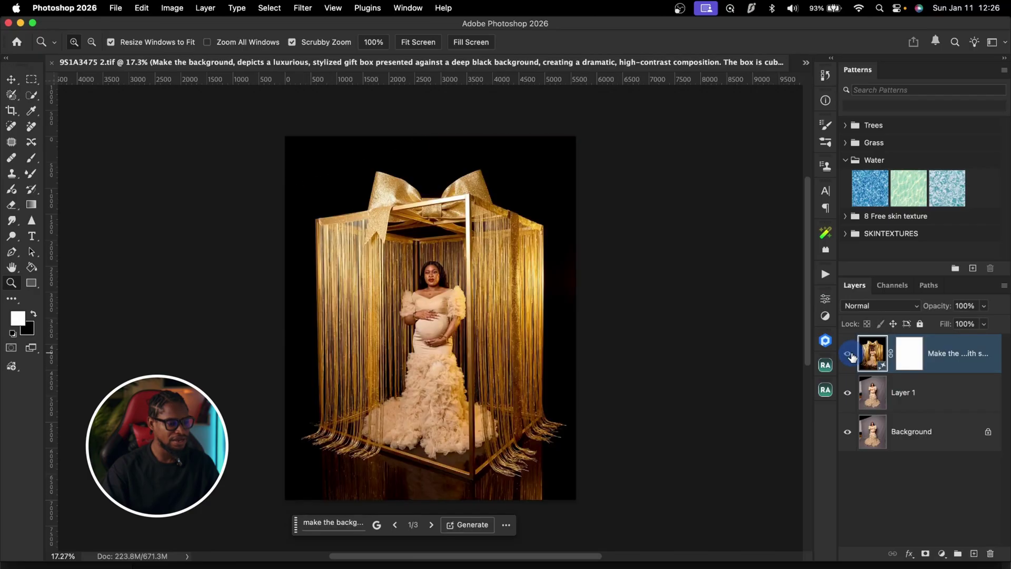
left_click(848, 354)
left_click(848, 354)
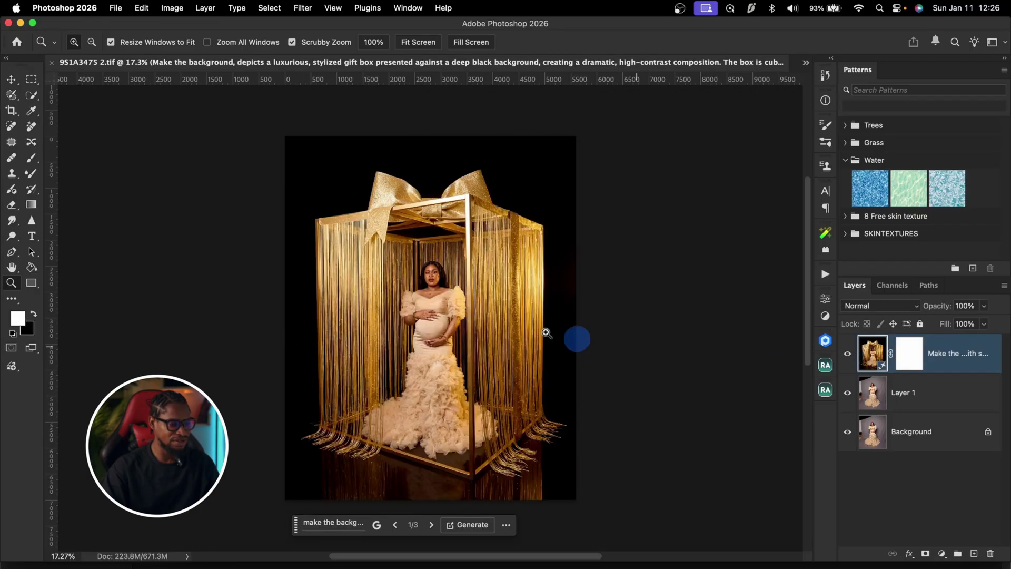
Inspect the woman's face and dress up close in the generated image and, with the generative layer temporarily hidden, in the original photo
mouse_move(449, 274)
left_mouse_down()
mouse_move(541, 269)
mouse_move(463, 276)
left_mouse_up()
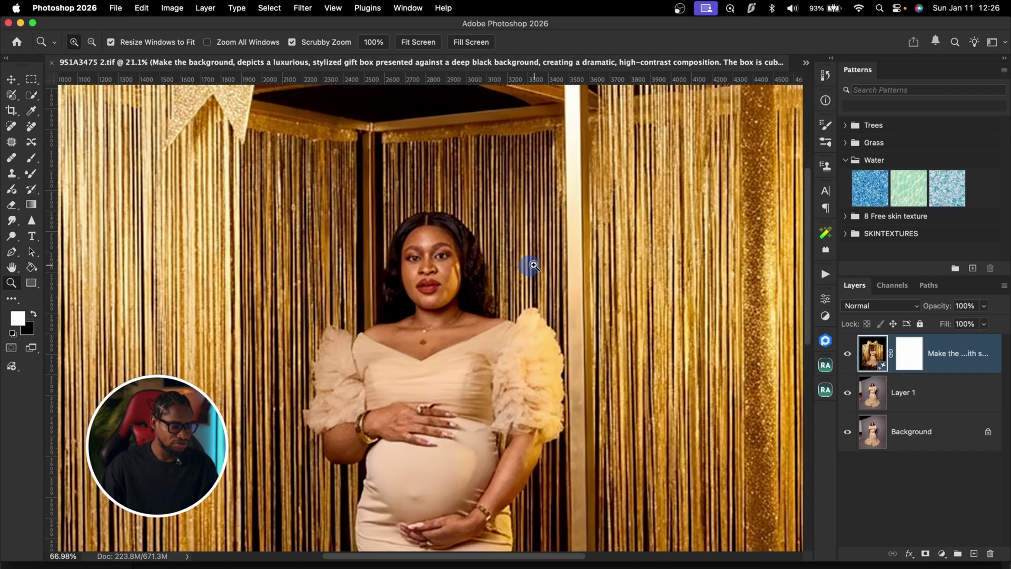
left_click_drag(531, 267, 546, 246)
left_click_drag(385, 268, 463, 255)
left_click_drag(510, 283, 539, 324)
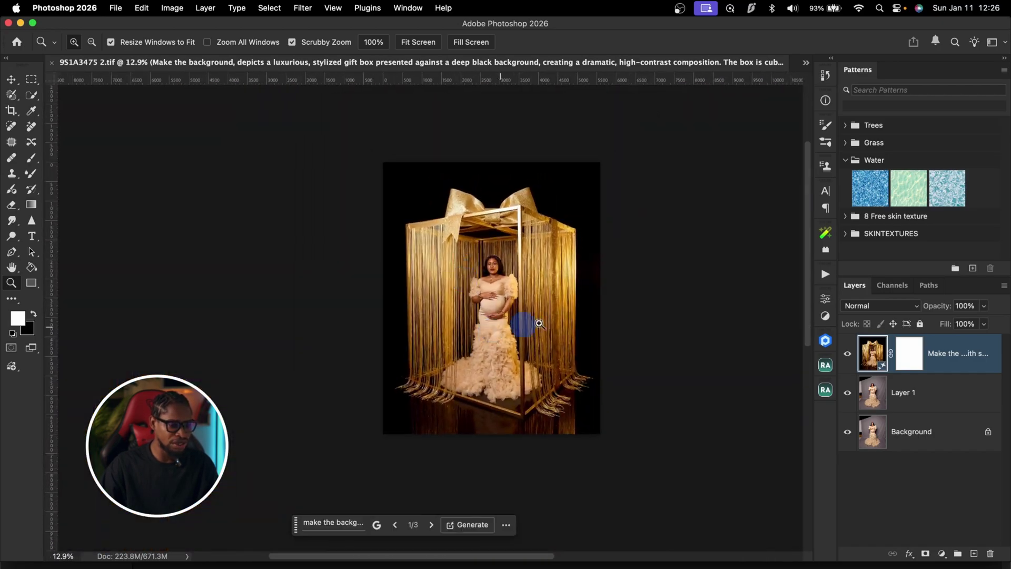
left_click(852, 368)
left_click_drag(440, 210, 495, 174)
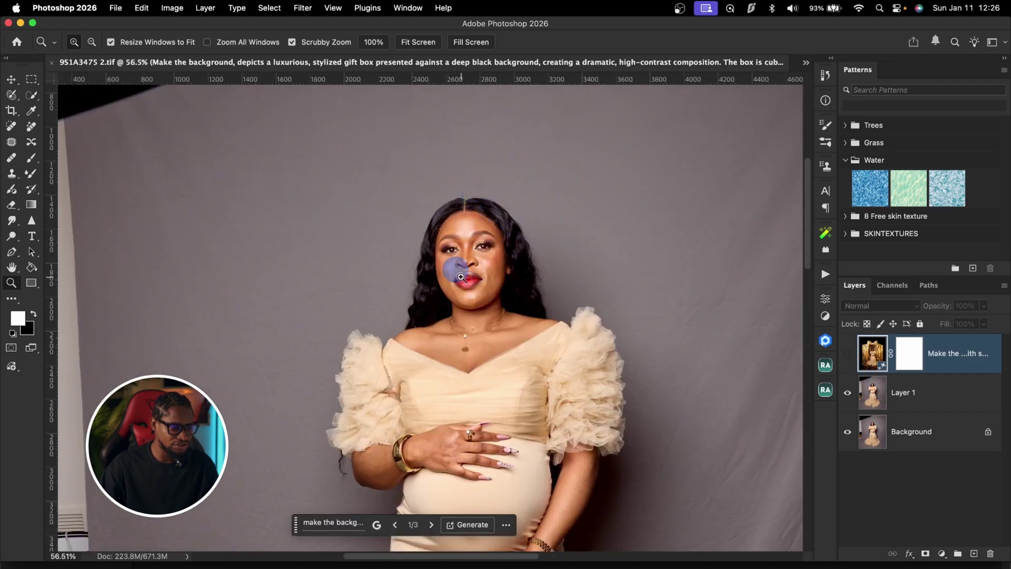
left_click_drag(472, 265, 647, 330)
left_click(849, 354)
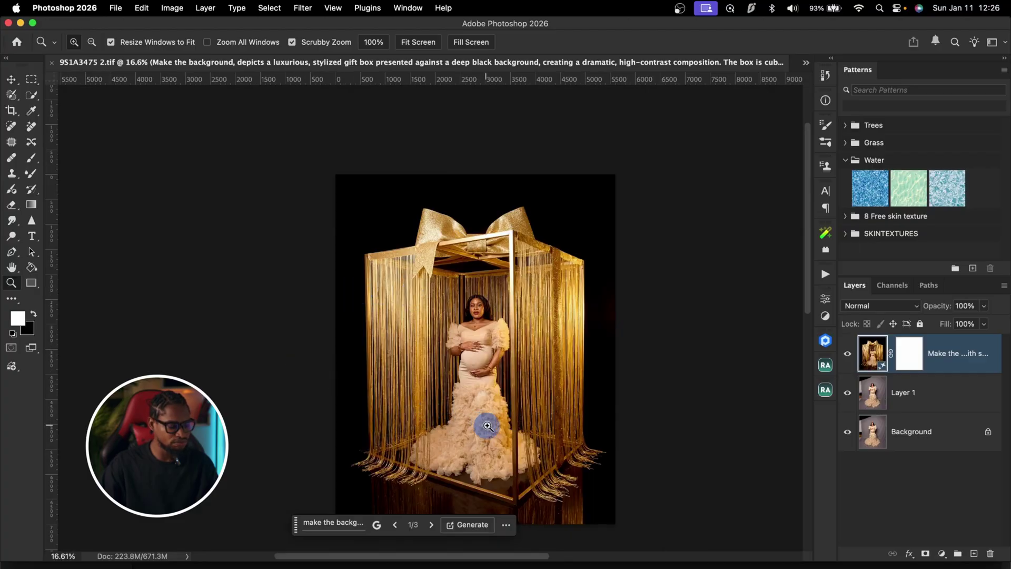
Select the entire canvas and run Generative Fill with the prompt "remove subject" on the gift-box image
scroll(463, 410, "down", 1)
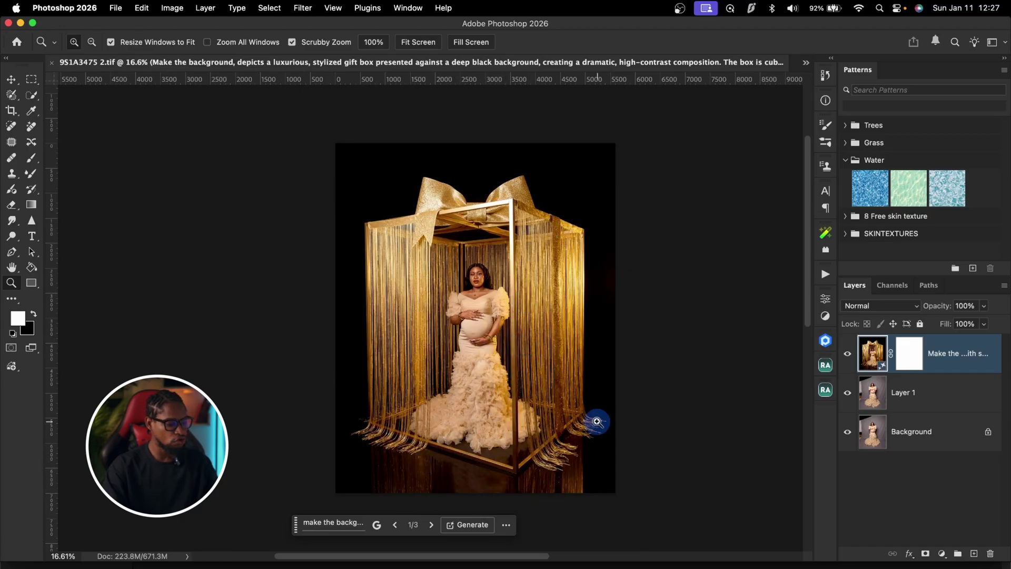
key("super+a")
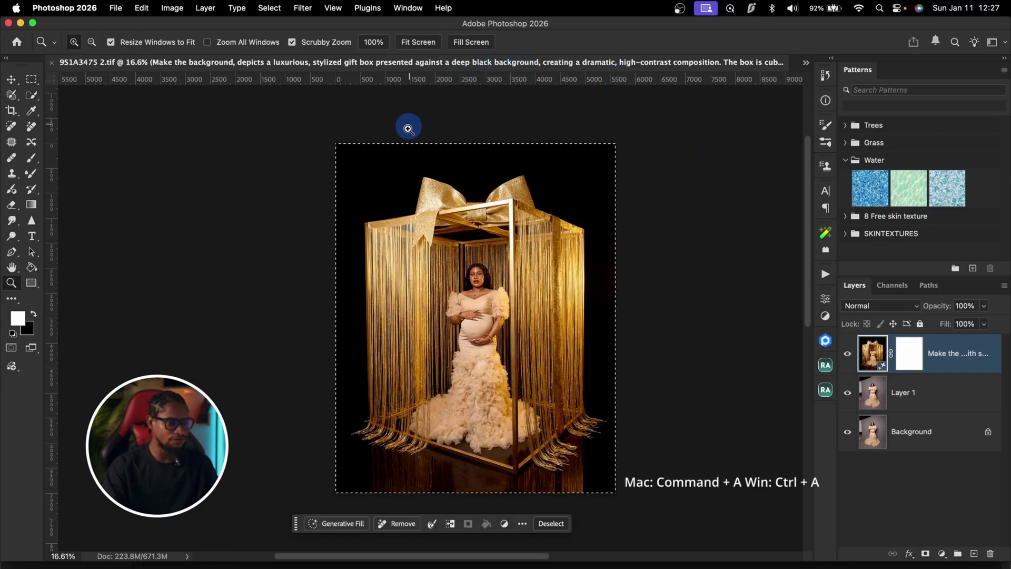
left_click(322, 522)
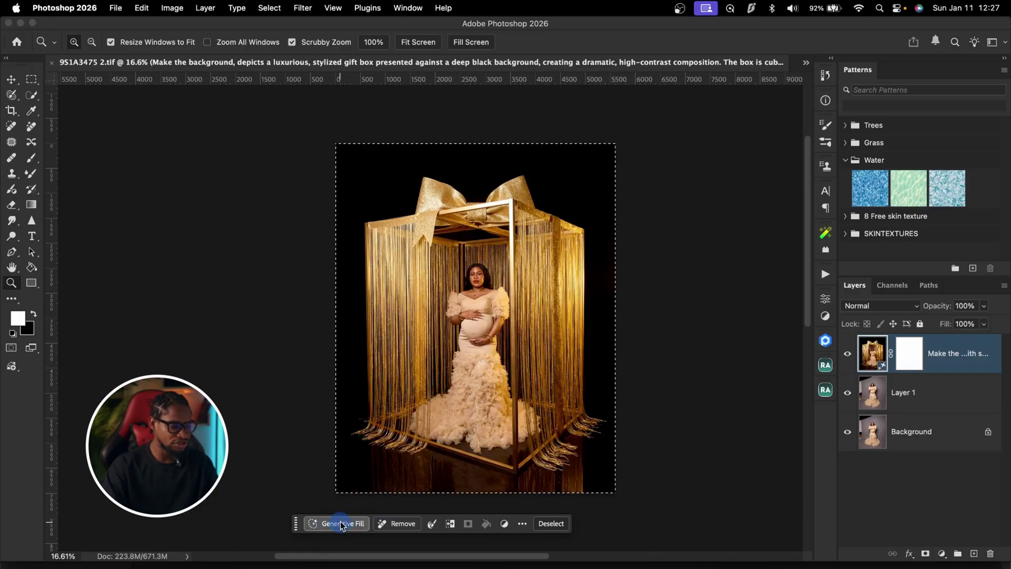
type("r")
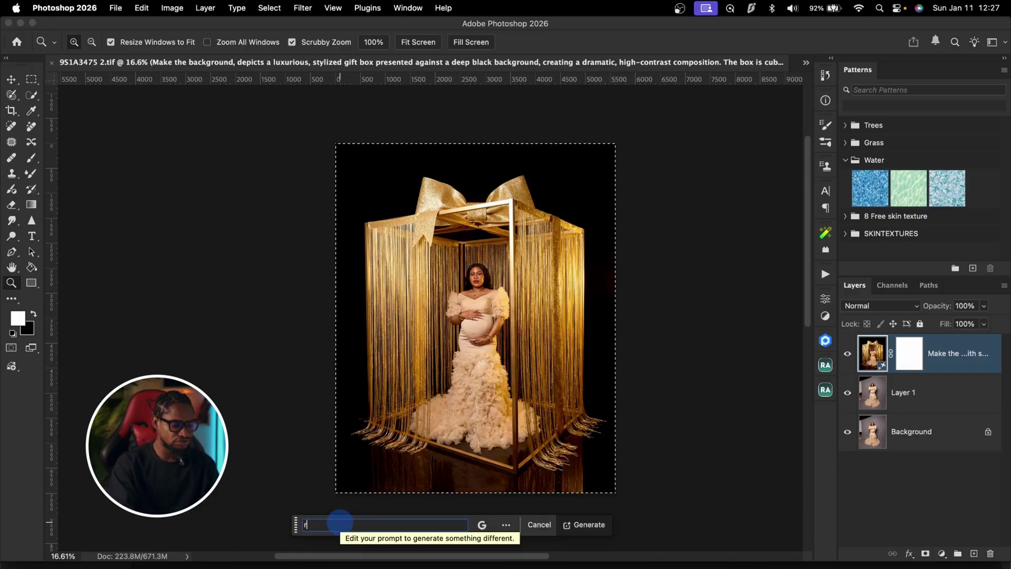
type("emove subkect")
key("BackSpace")
key("BackSpace")
key("BackSpace")
key("BackSpace")
type("ject")
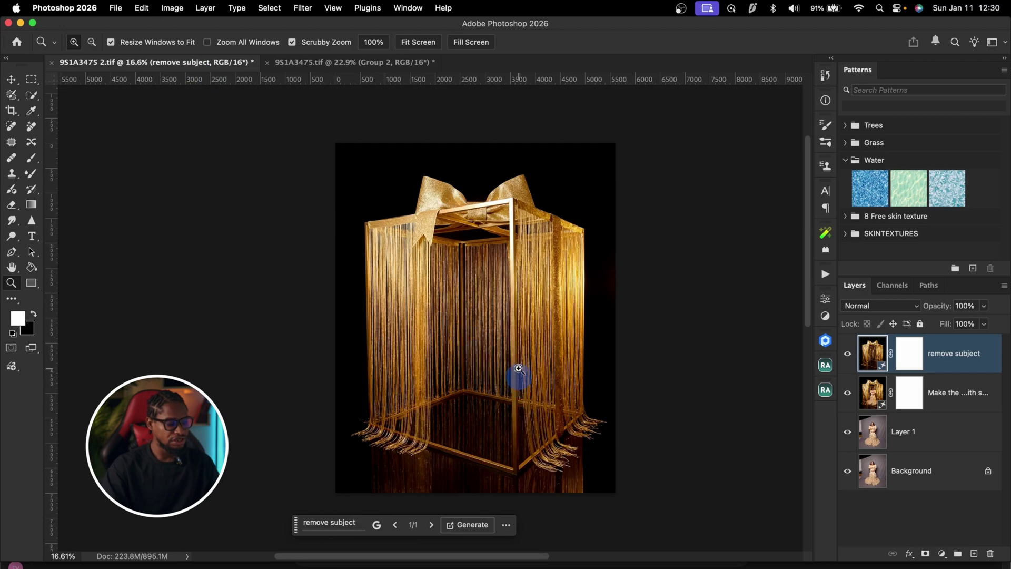
Examine the empty gift box up close and toggle the "remove subject" layer's visibility to compare it with the version containing the woman
left_click_drag(479, 327, 497, 209)
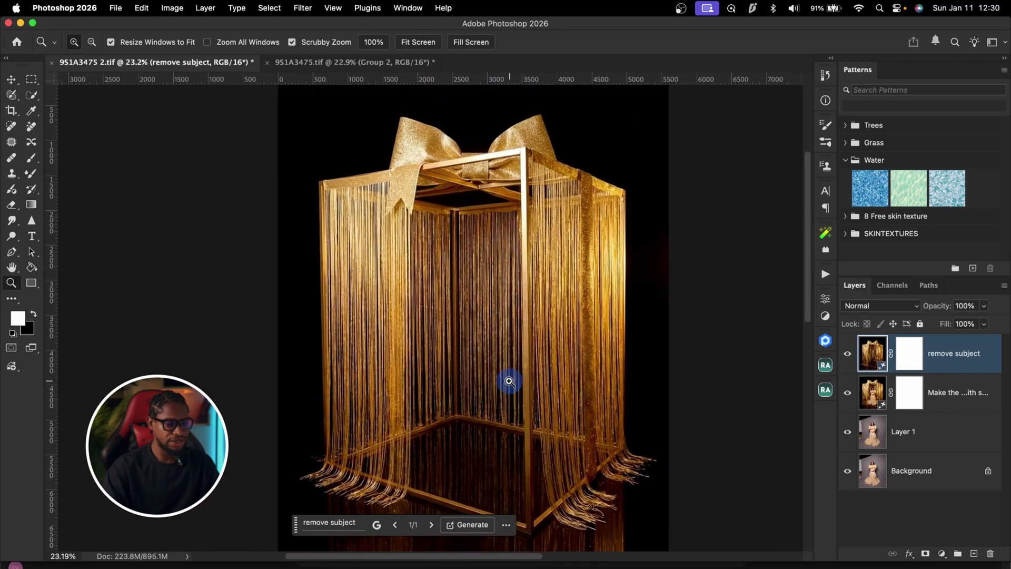
left_click(849, 354)
left_click(849, 355)
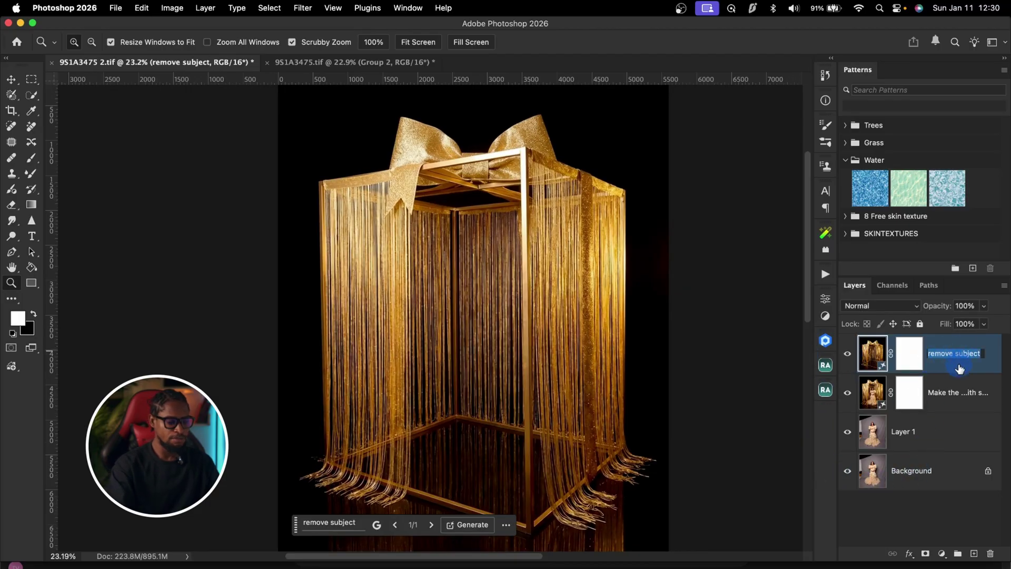
Rename the "remove subject" layer as background and the gift-box layer with the woman as foreground
type("kground")
double_click(938, 392)
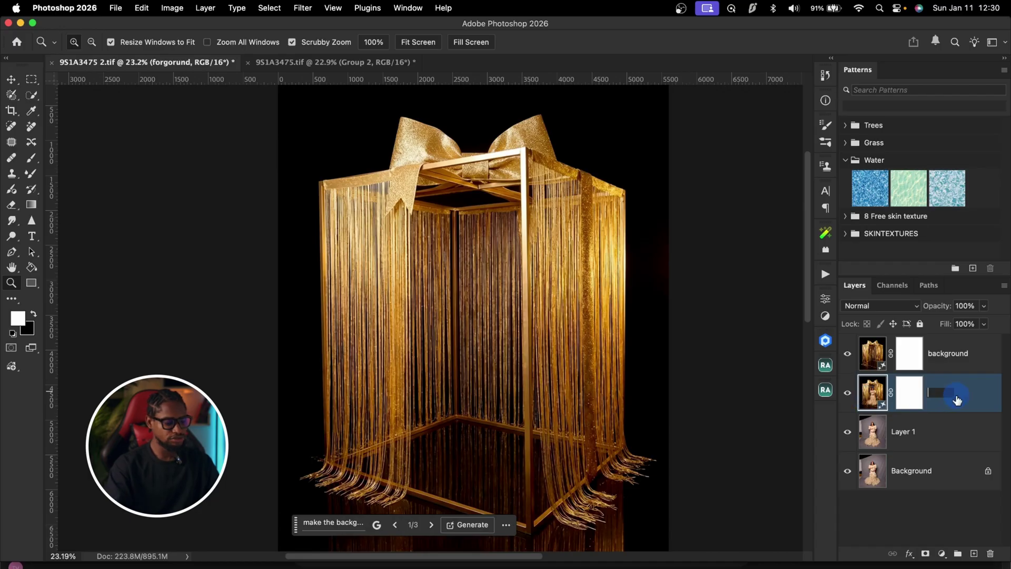
type("foreground")
key("Return")
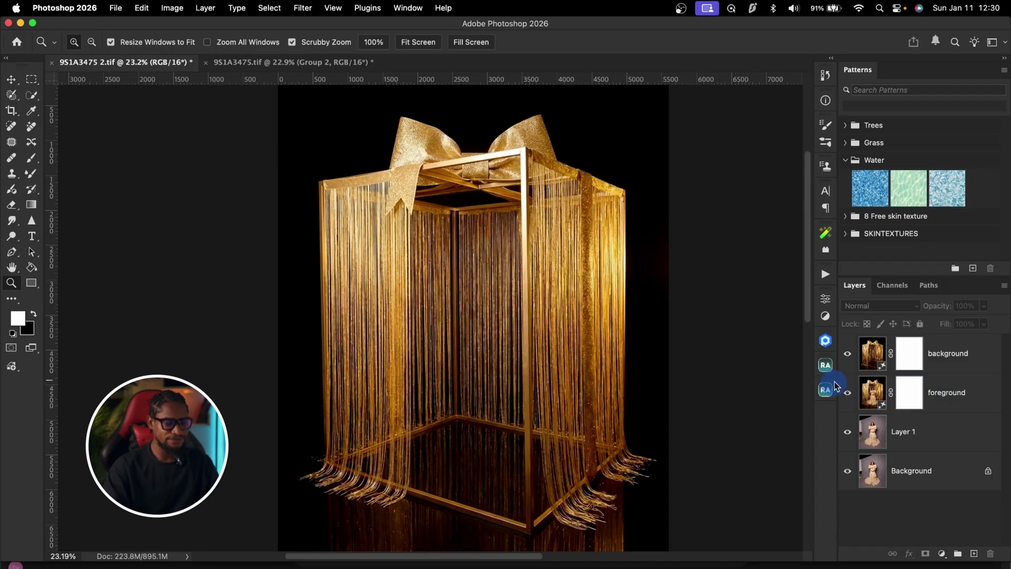
Hide the background and foreground layers and select the woman on Layer 1 with Select Subject using Cloud processing
left_click(848, 353)
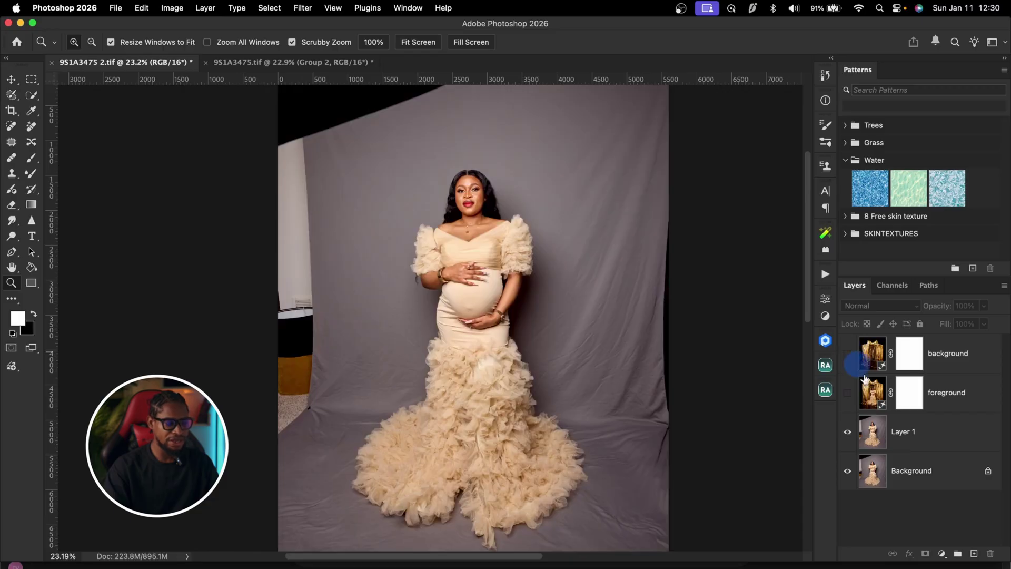
left_click(931, 436)
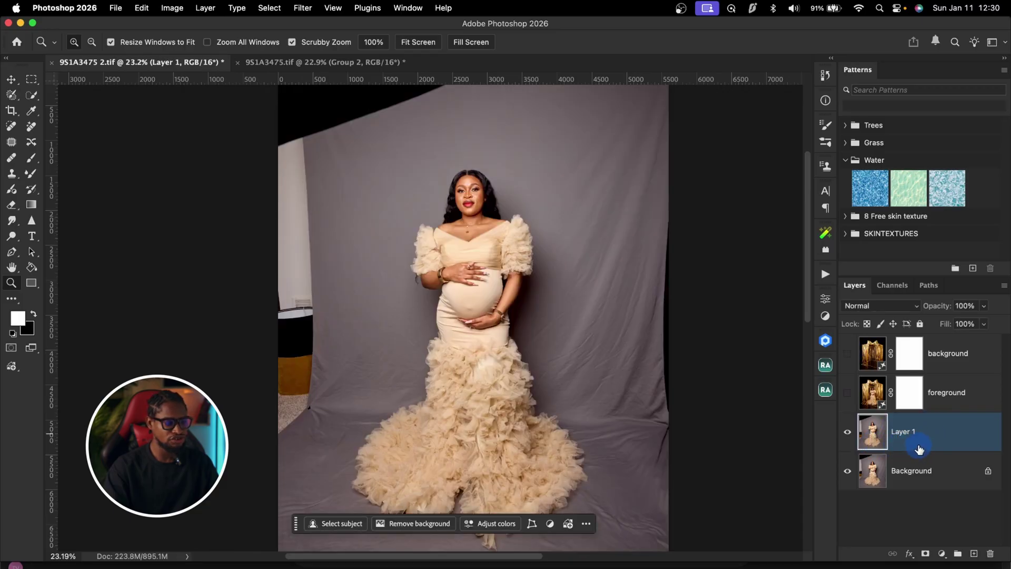
left_click_drag(451, 238, 430, 238)
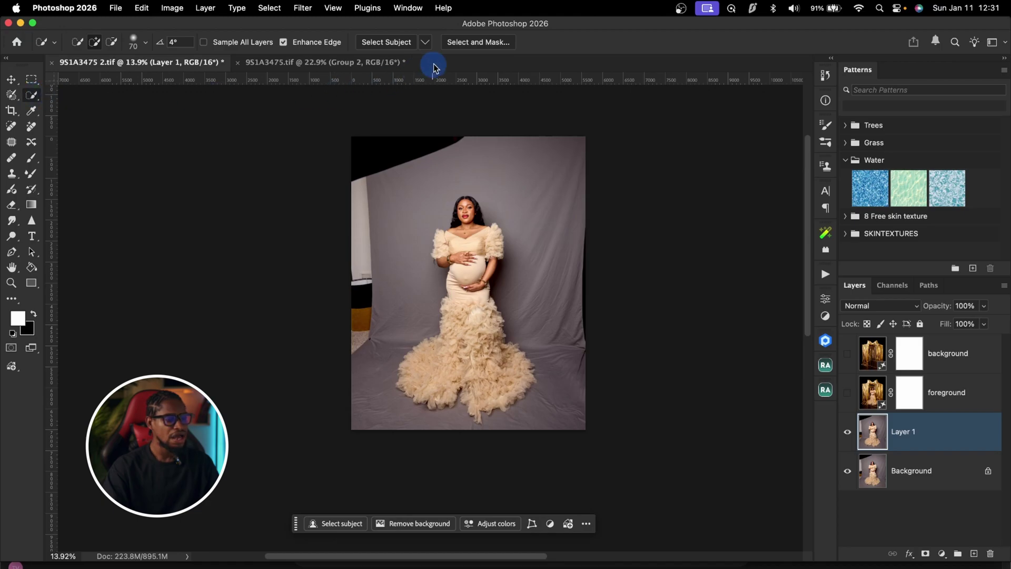
left_click(425, 45)
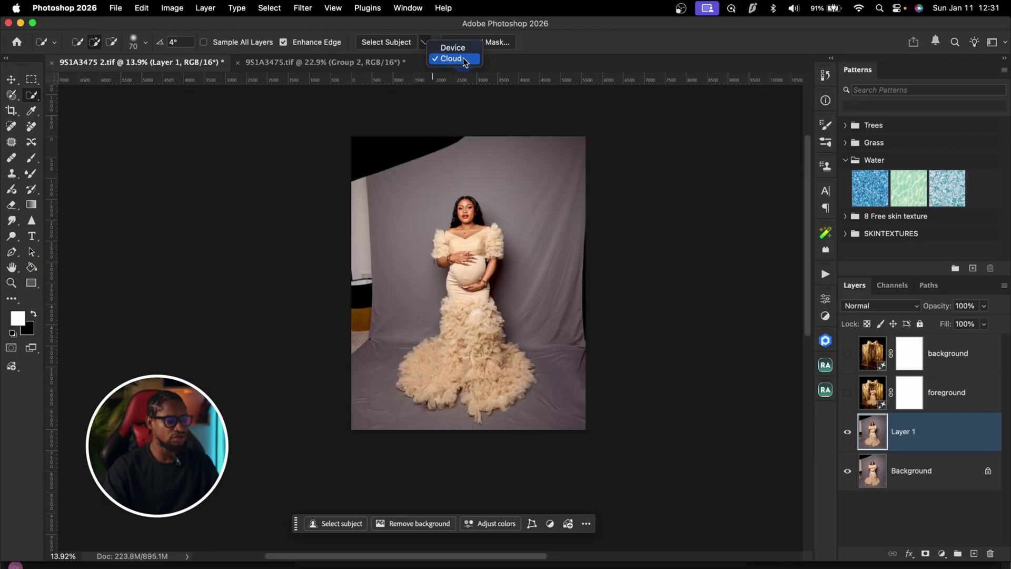
left_click(385, 48)
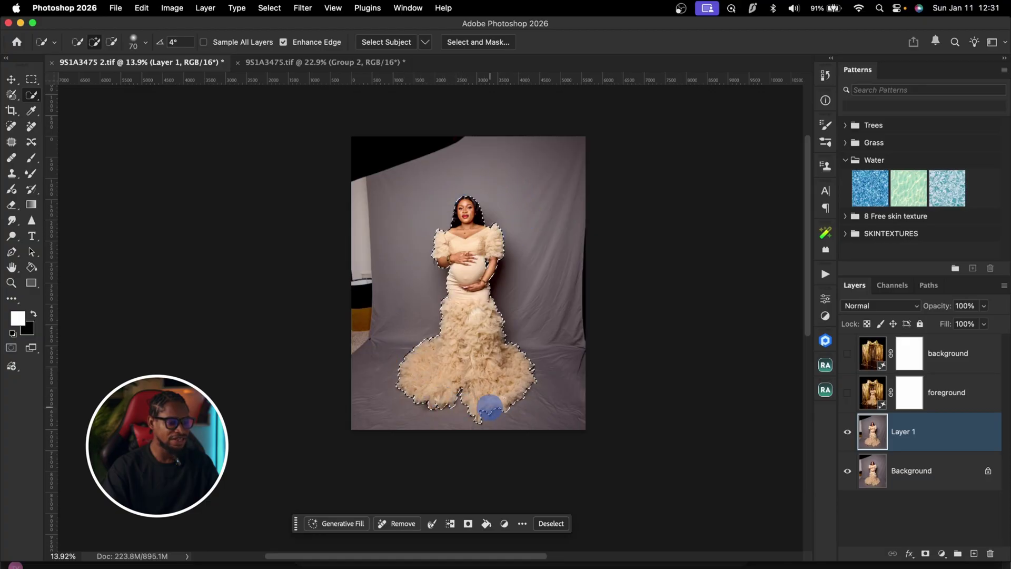
Invert the selection of the woman and copy the studio backdrop to a new layer
right_click(471, 305)
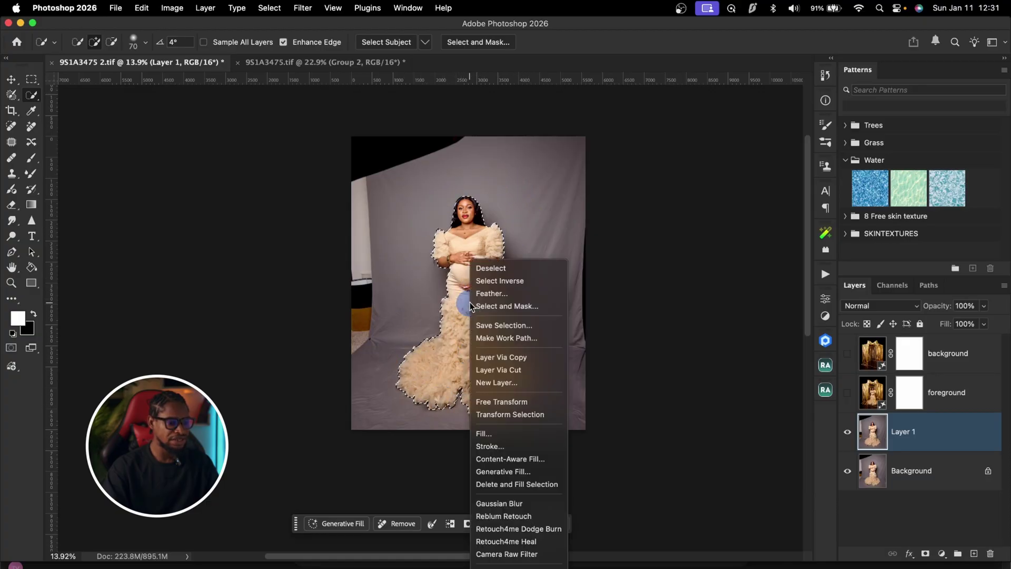
left_click(500, 280)
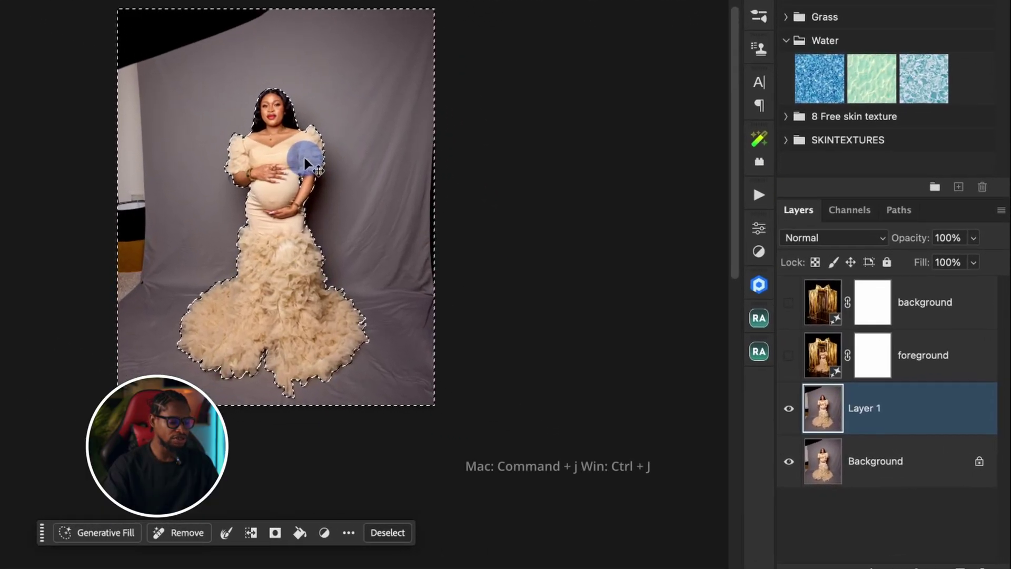
key("super+j")
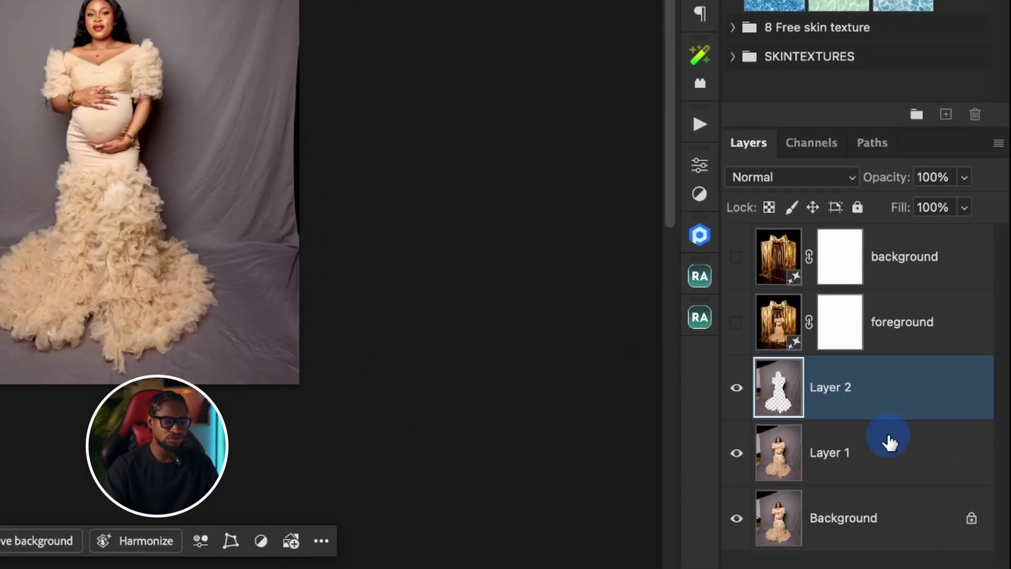
Toggle the visibility of Layer 1 and the locked Background layer to check the cut-out backdrop on Layer 2
left_click(736, 453)
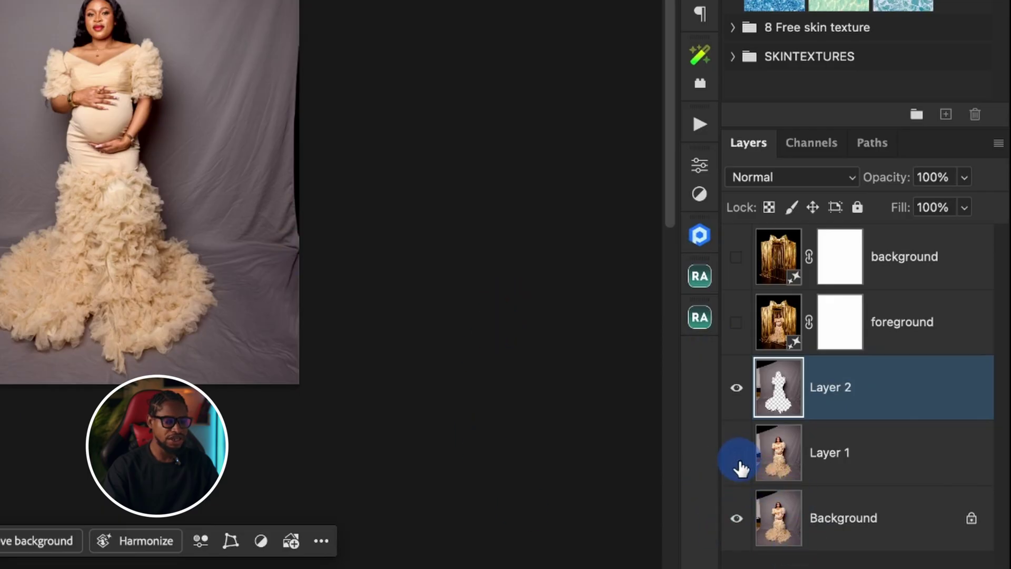
left_click(738, 517)
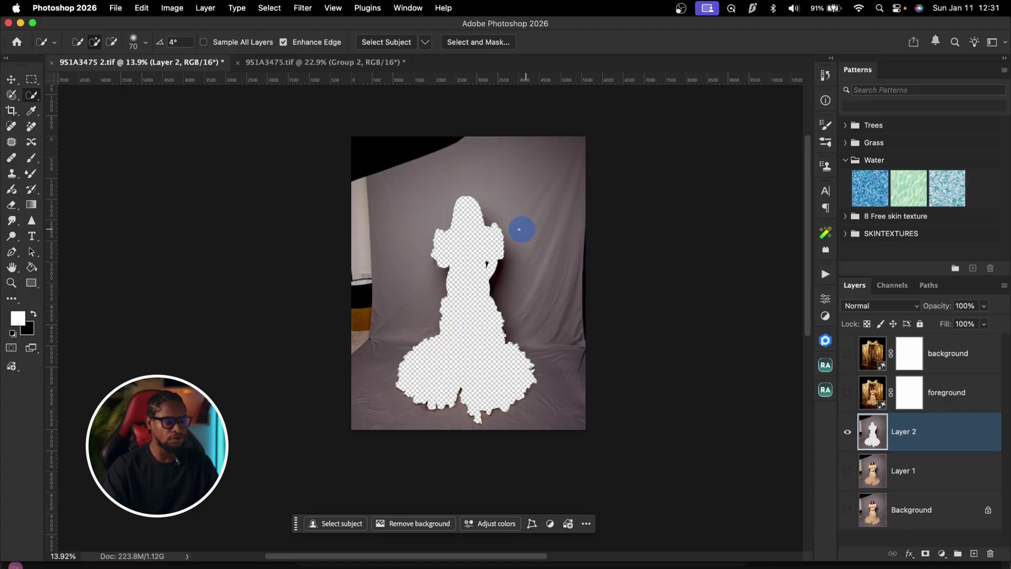
left_click(847, 509)
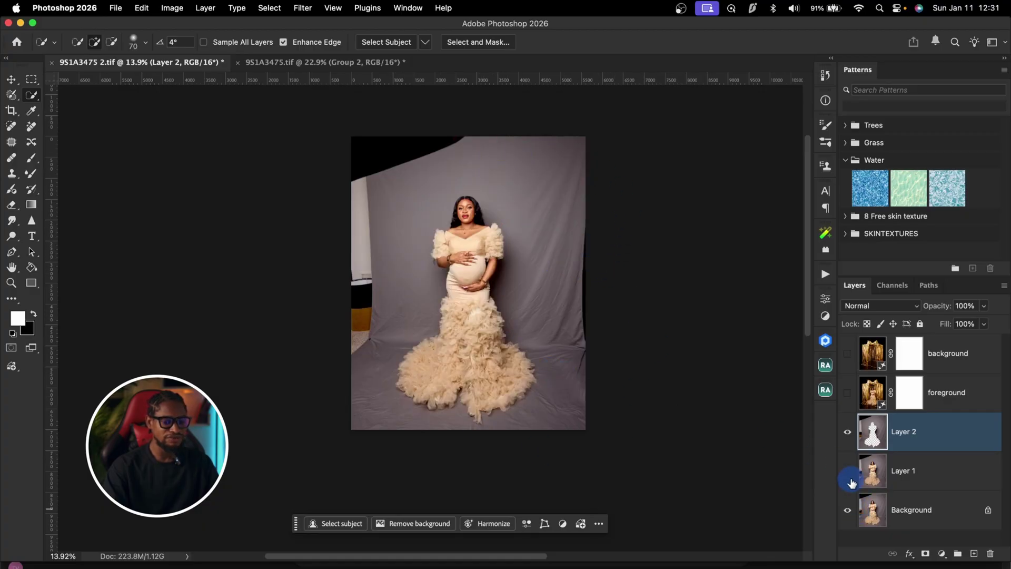
Rename Layer 1 as subject and Layer 2 as bk
double_click(906, 474)
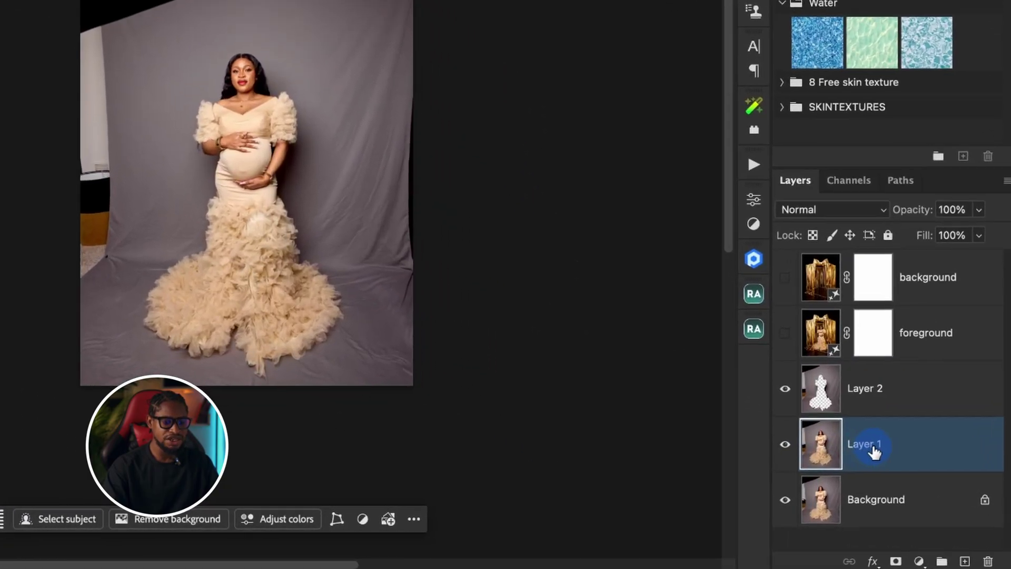
type("subject")
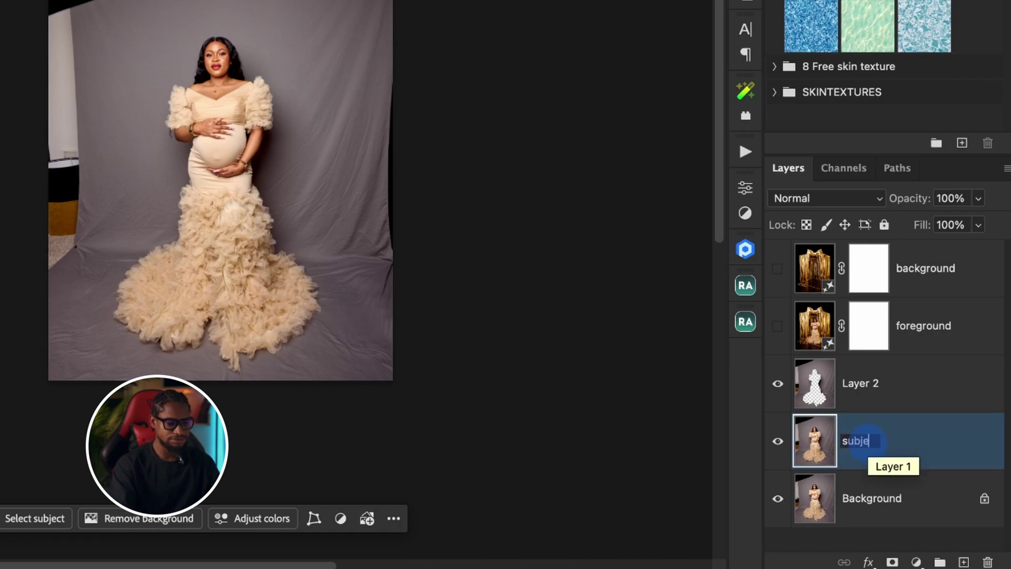
left_click(874, 391)
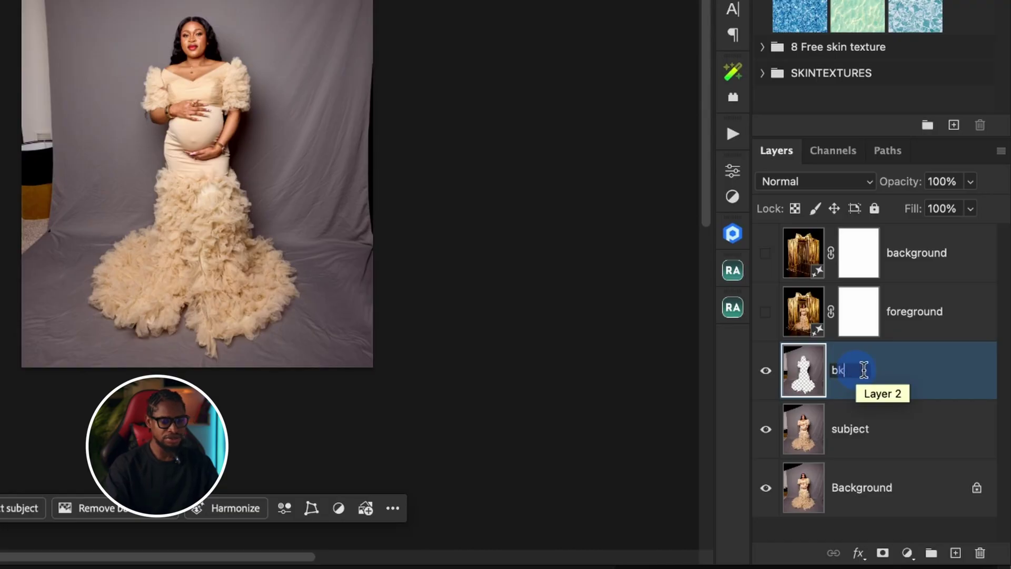
key("Return")
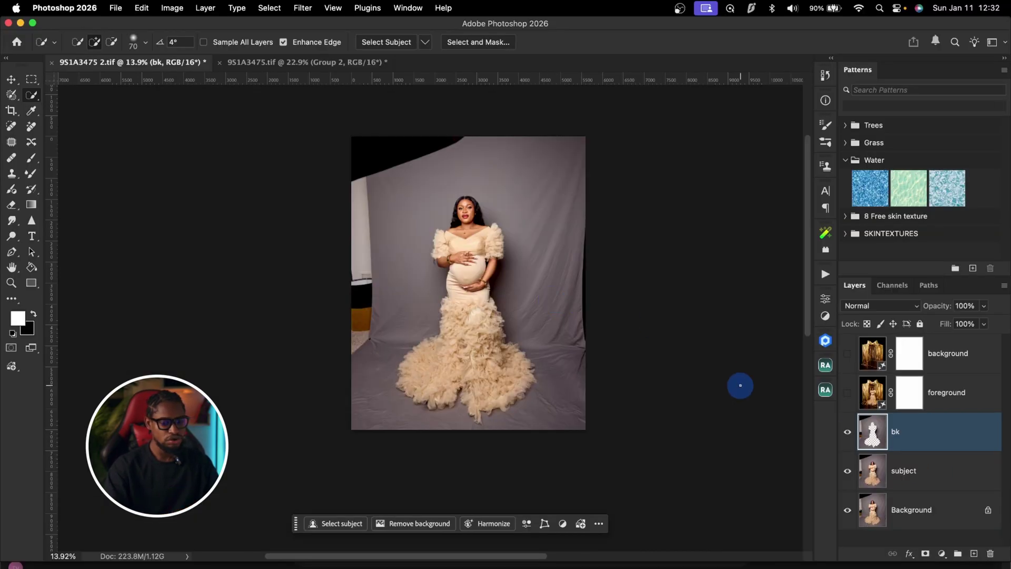
Mask the subject layer to the woman with the inverted bk selection, and move the bk layer below subject
left_click(876, 477)
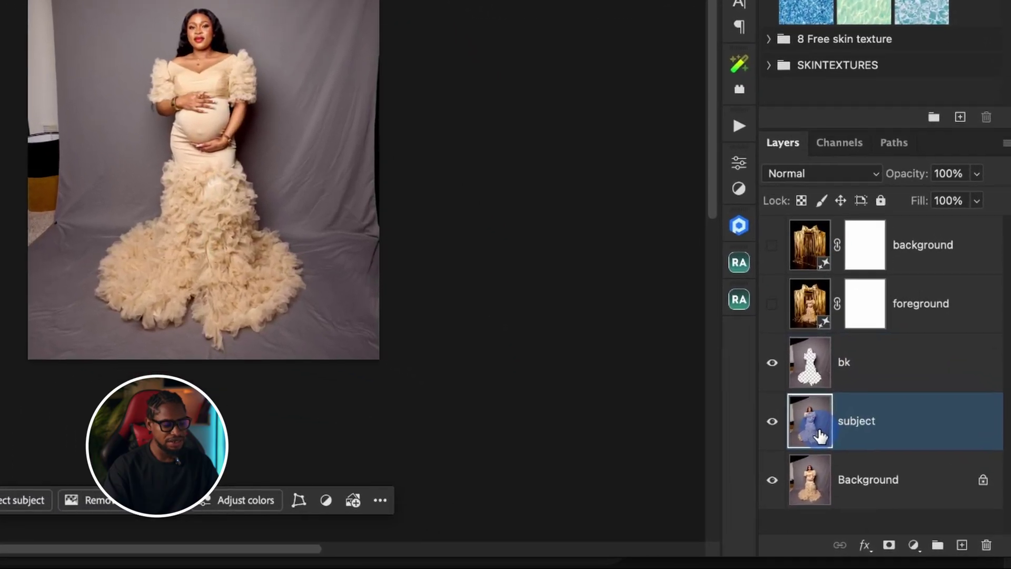
left_click_drag(820, 435, 808, 375)
left_click(809, 375, "ctrl")
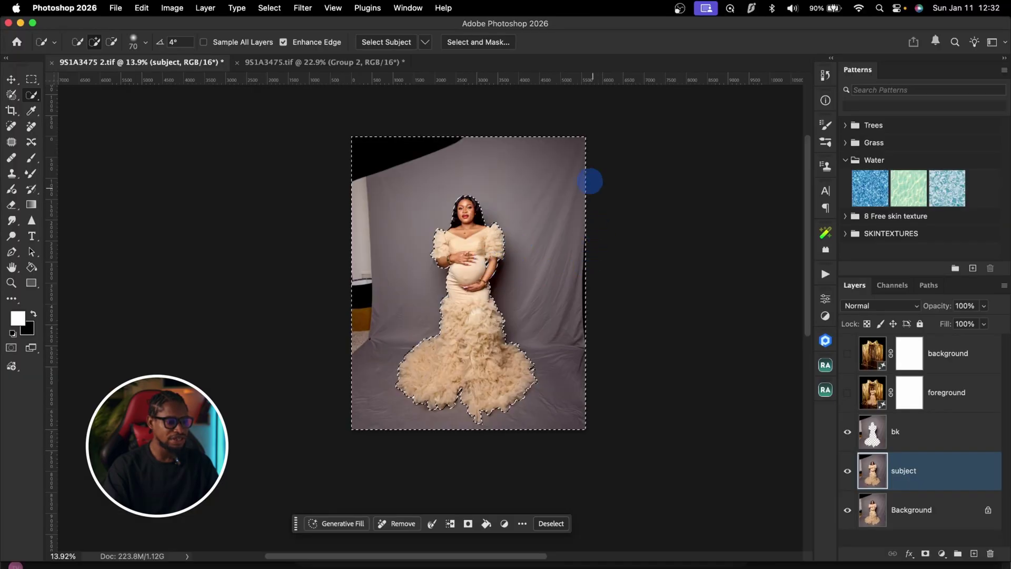
right_click(480, 260)
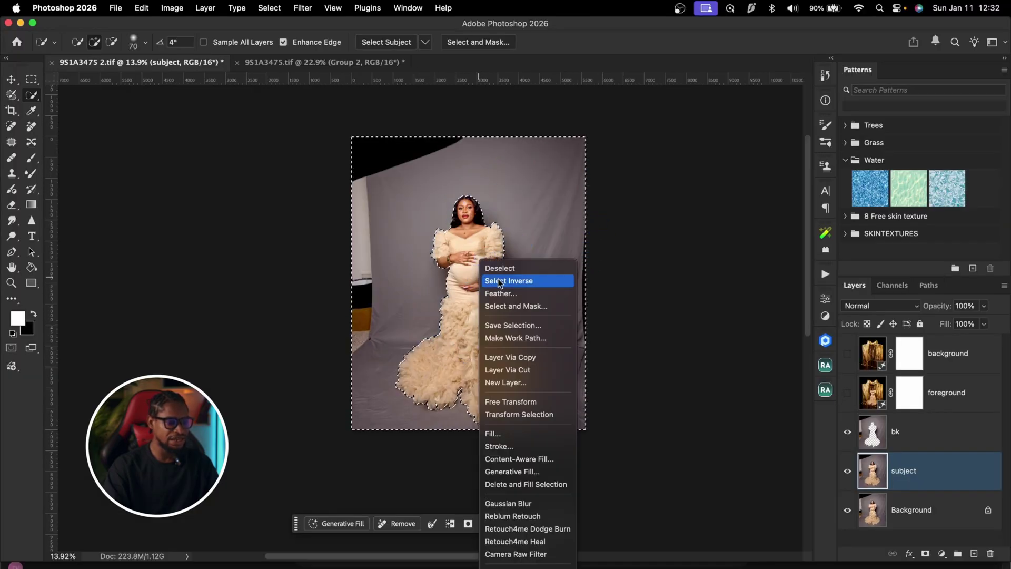
left_click(504, 281)
key("super+shift+i")
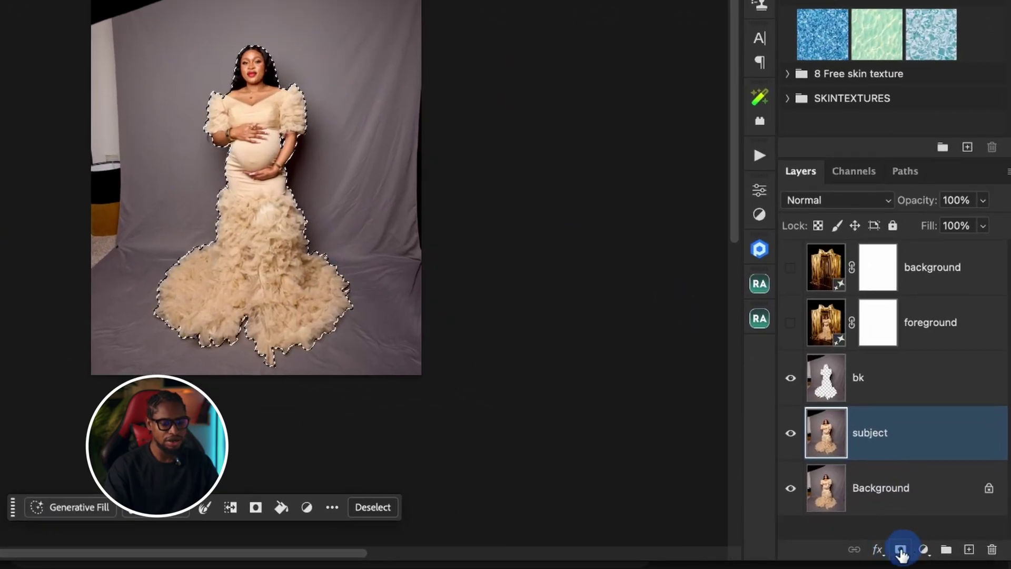
left_click(901, 550)
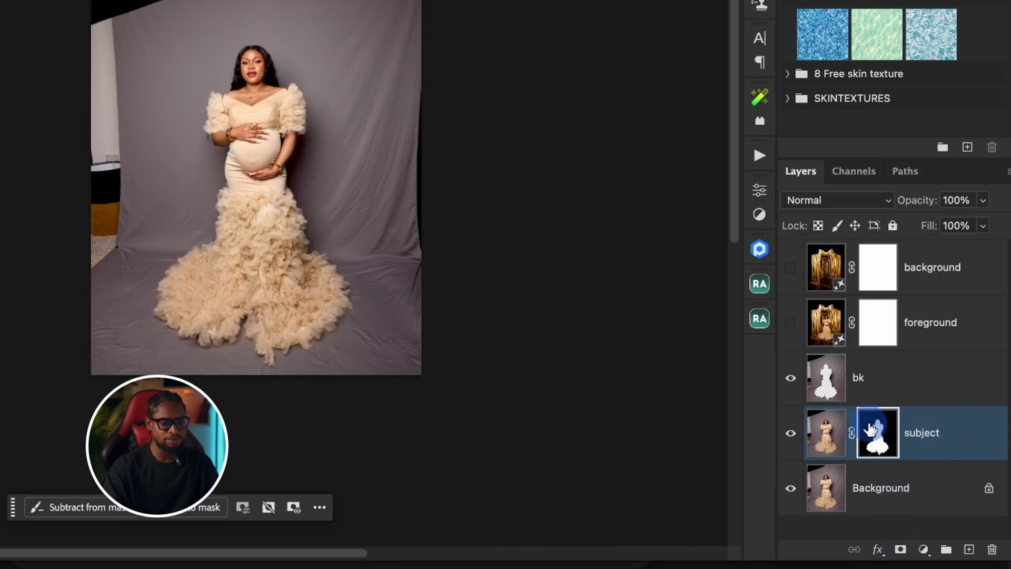
left_click(939, 388)
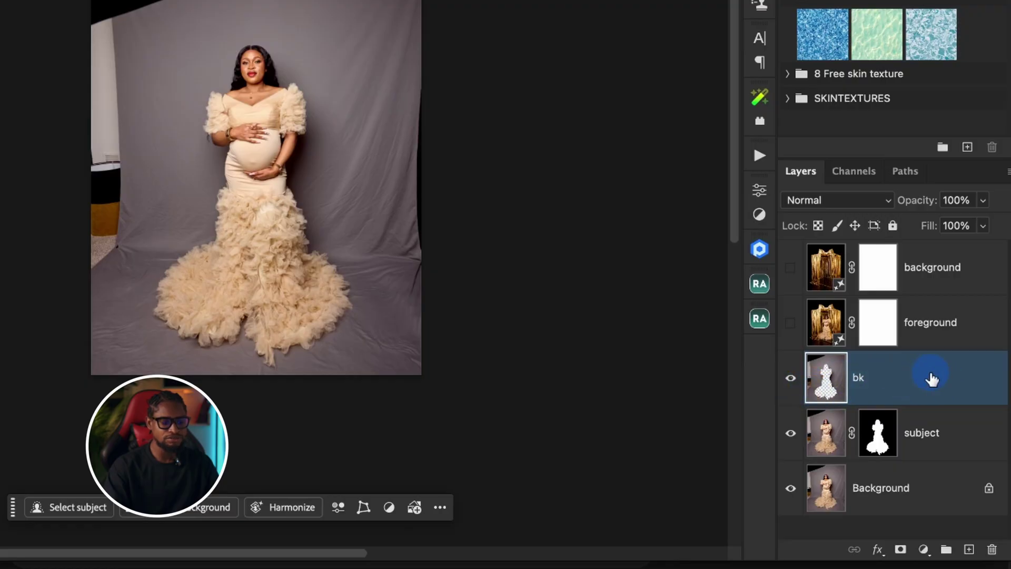
left_click_drag(931, 379, 922, 455)
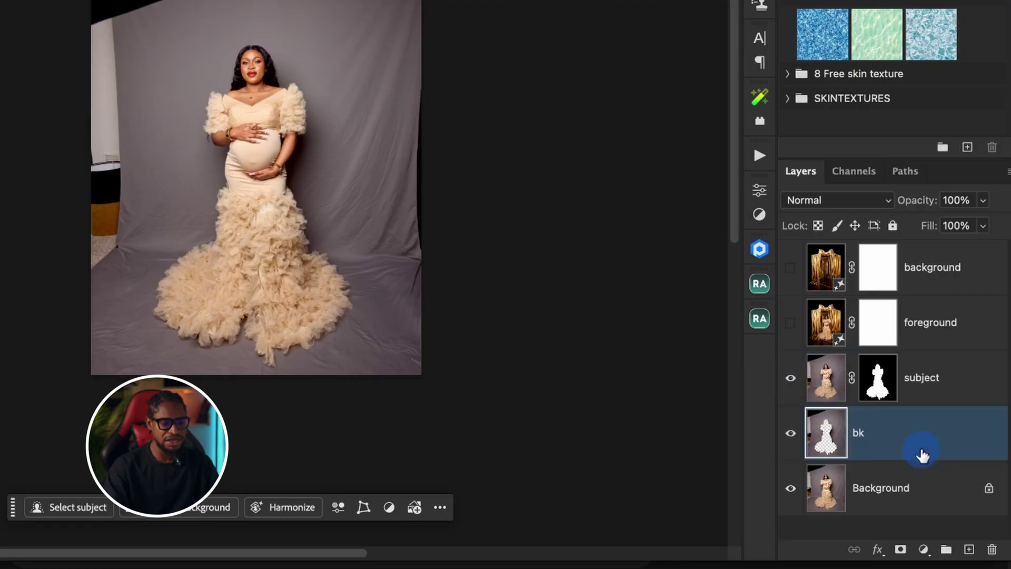
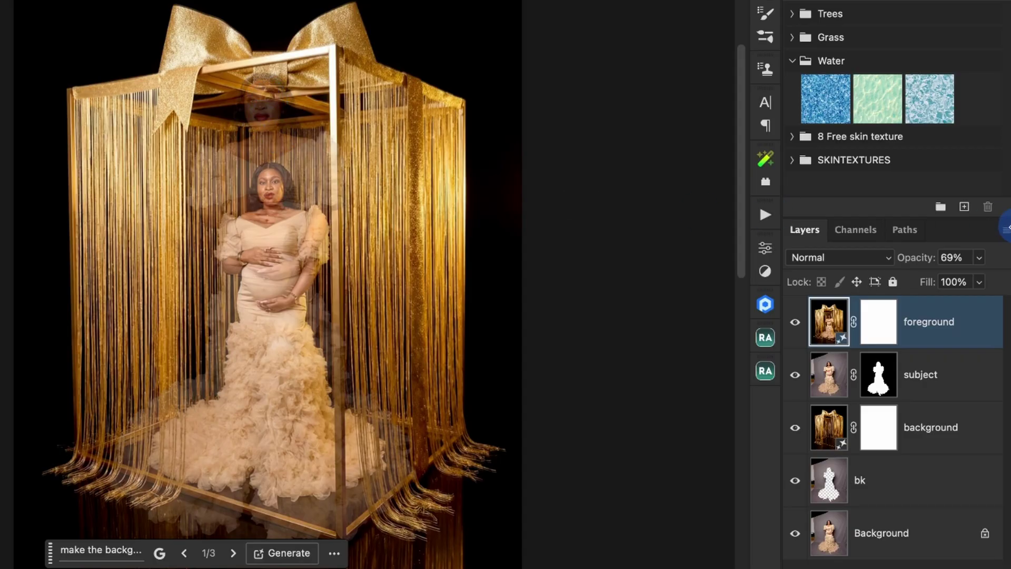
Lower the foreground layer's opacity to 53%, then scale the subject and bk layers down together and move them over the generated woman
left_click_drag(916, 261, 910, 261)
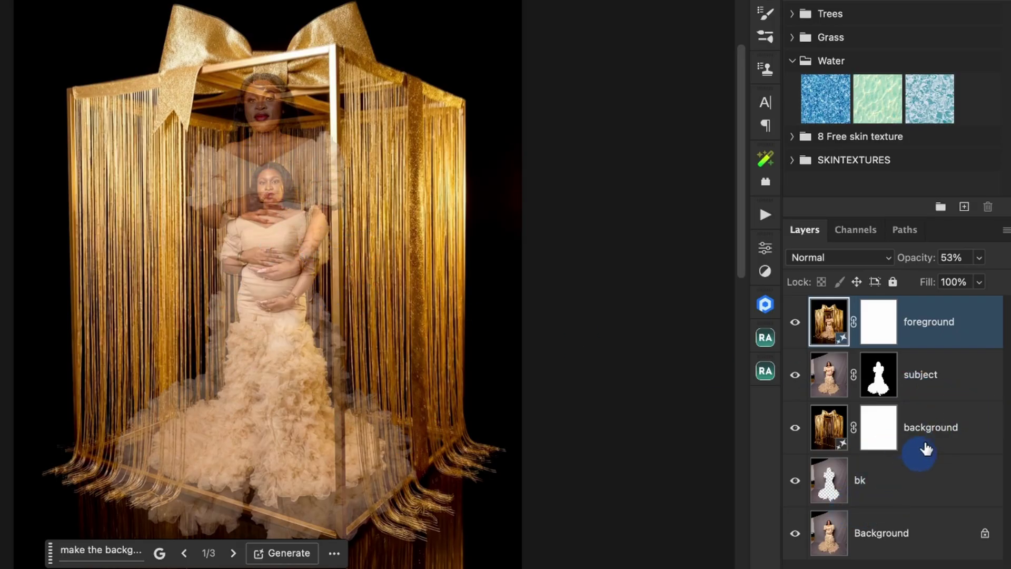
left_click(914, 383)
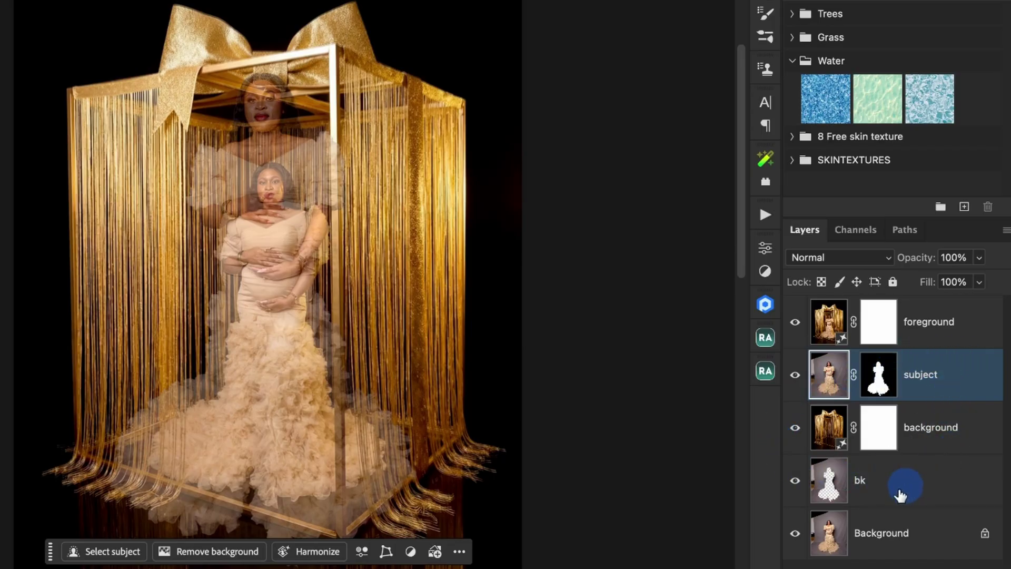
left_click(950, 492, "super")
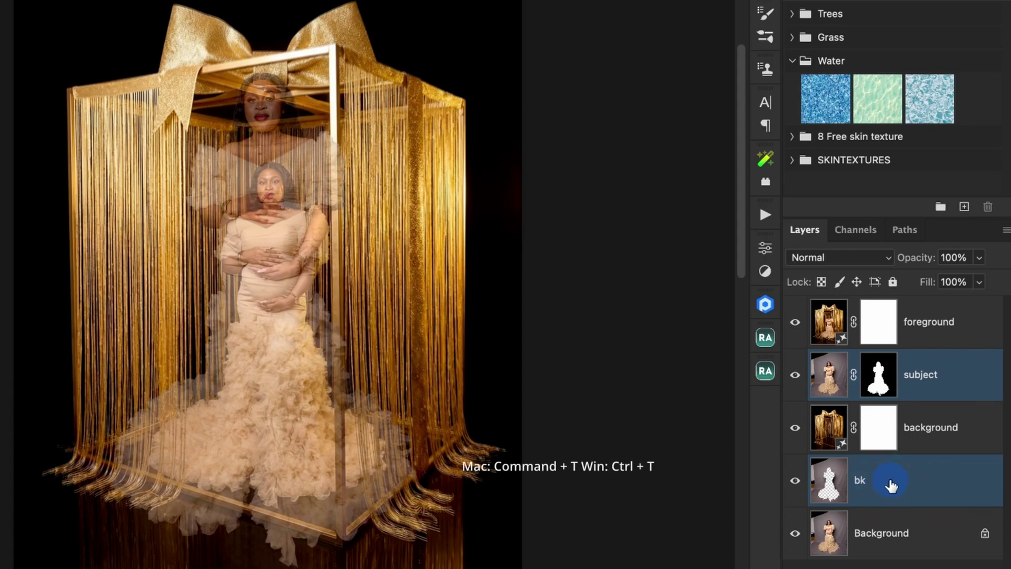
key("super+t")
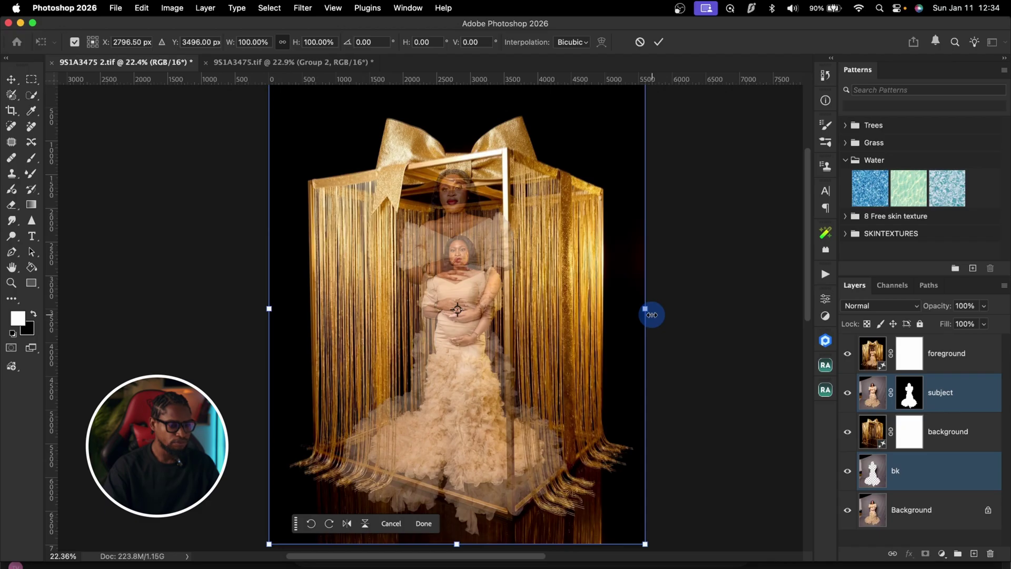
left_click_drag(645, 543, 553, 440)
left_click_drag(490, 342, 546, 392)
Fine-tune the scale of the subject and bk layers to 71.43%, align them with the generated woman, and apply the transform
scroll(546, 393, "up", 1)
left_click_drag(651, 114, 608, 141)
left_click_drag(507, 244, 501, 252)
mouse_move(620, 148)
left_mouse_down()
mouse_move(613, 153)
mouse_move(617, 144)
left_mouse_up()
key("Left")
key("Left")
key("Left")
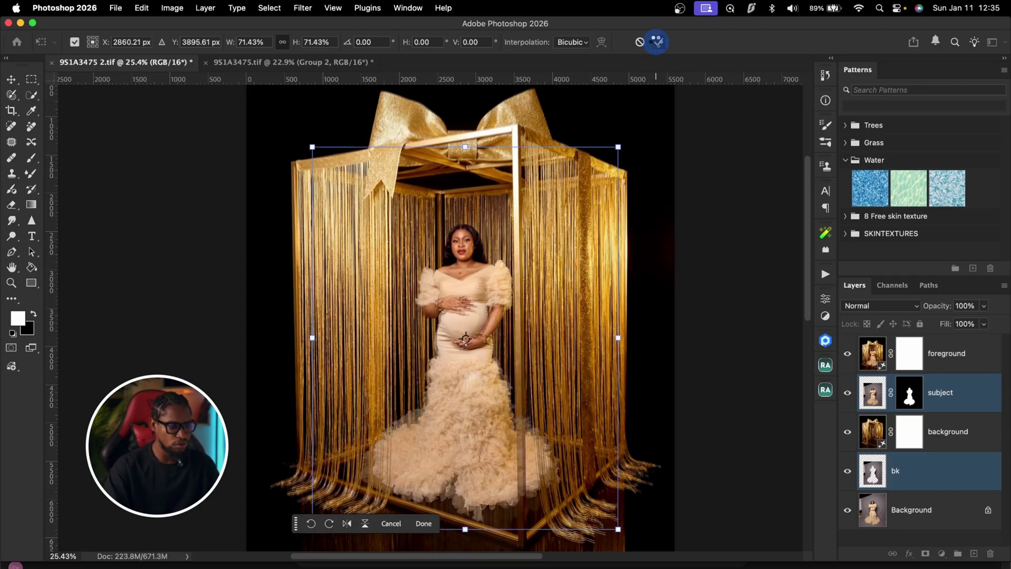
left_click(658, 41)
Restore the foreground layer's opacity to 100%
left_click(962, 350)
left_click_drag(945, 306, 927, 302)
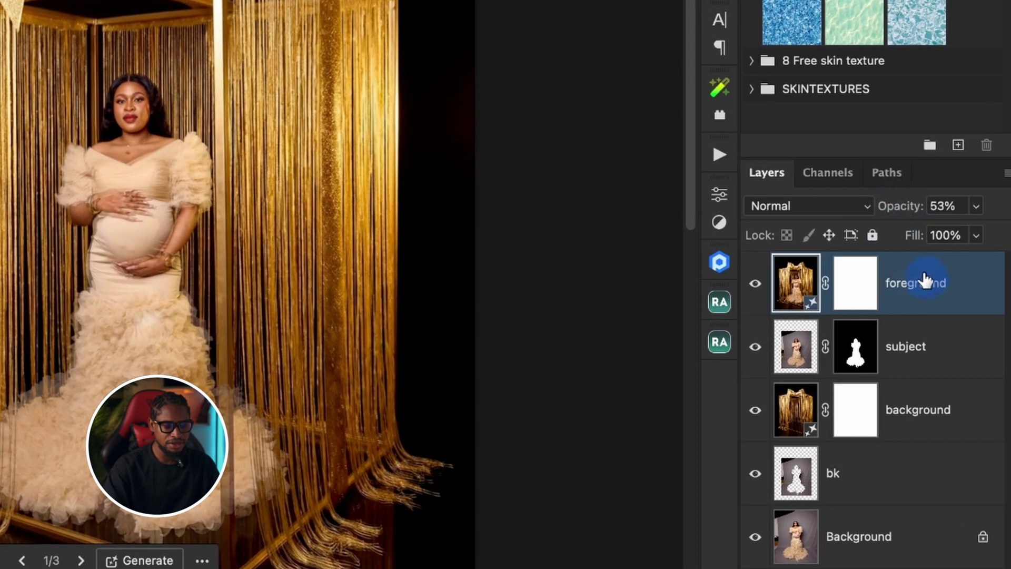
left_click_drag(899, 214, 1006, 193)
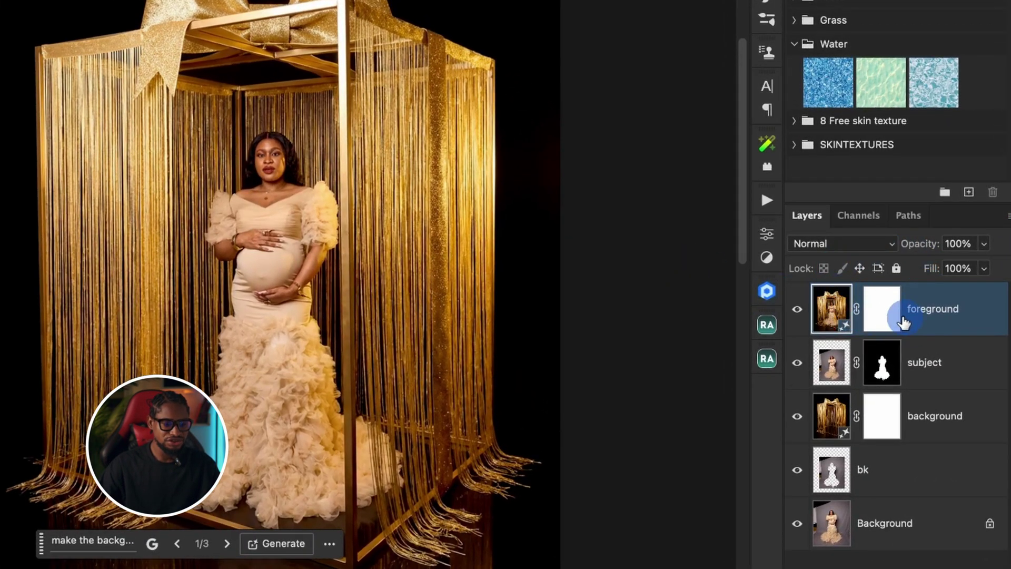
Target the foreground layer's mask and choose the Soft Round brush with 0% hardness and black as the painting colour
left_click(882, 315)
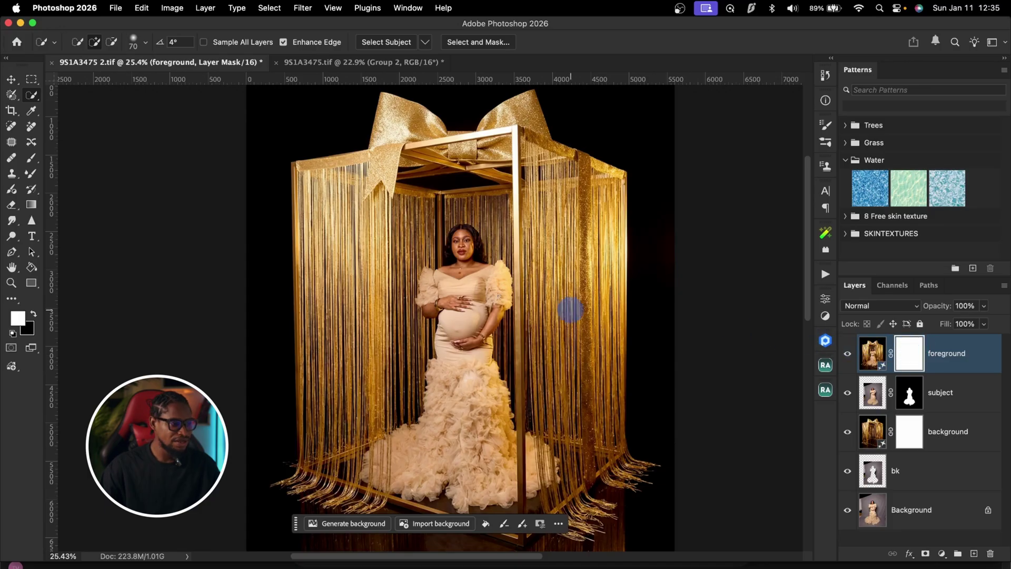
left_click(31, 158)
left_click(43, 158)
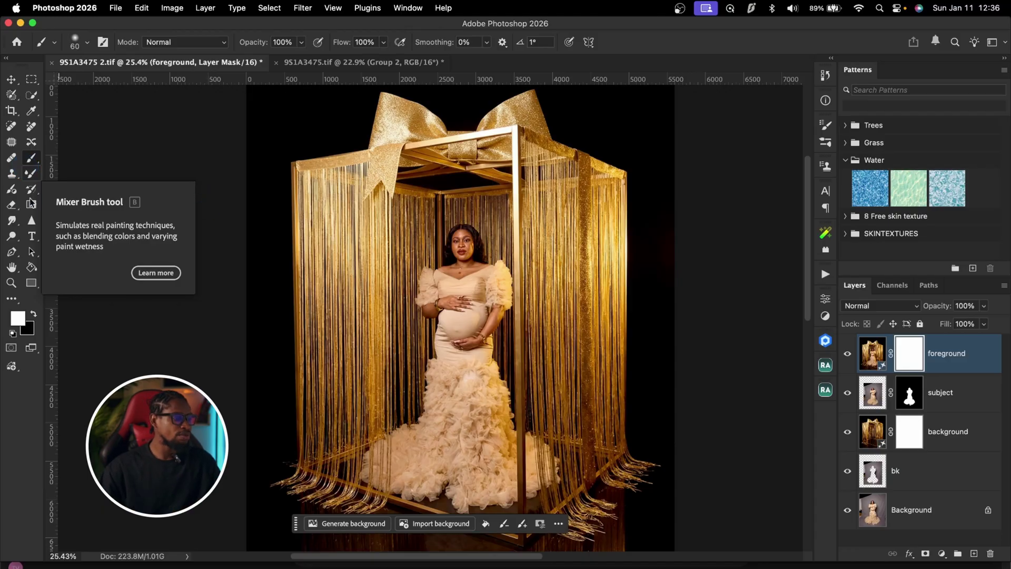
left_click(51, 141)
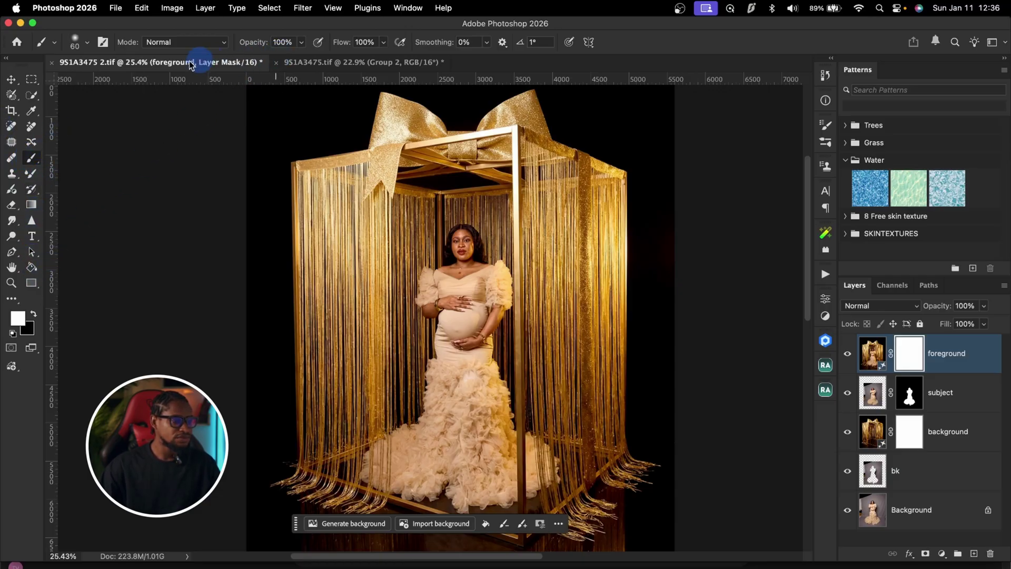
left_click(88, 43)
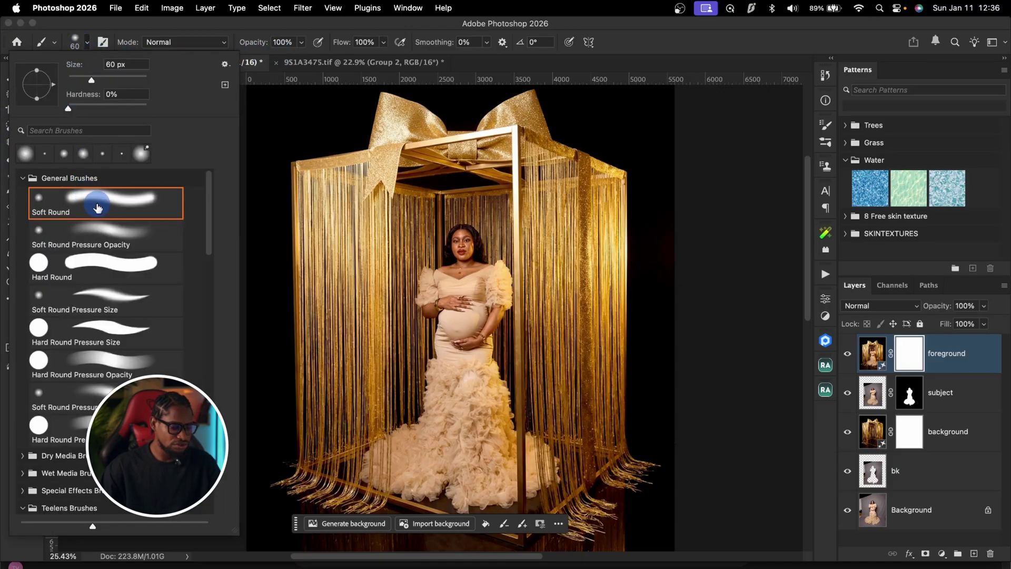
double_click(111, 202)
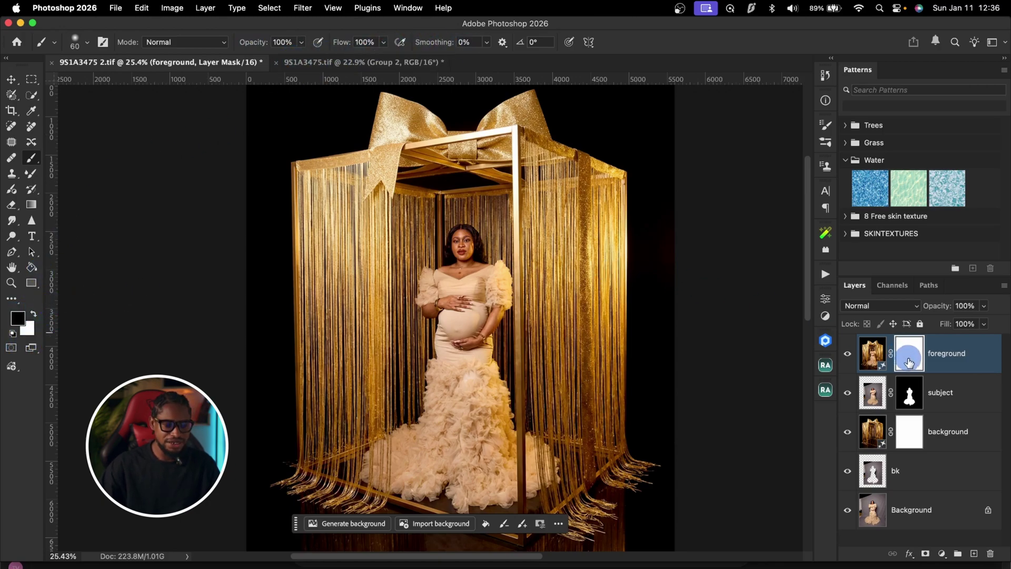
Paint black on the foreground mask over the face, hair and shoulders with a 250 px brush to reveal the original woman
key("z")
left_click(470, 239)
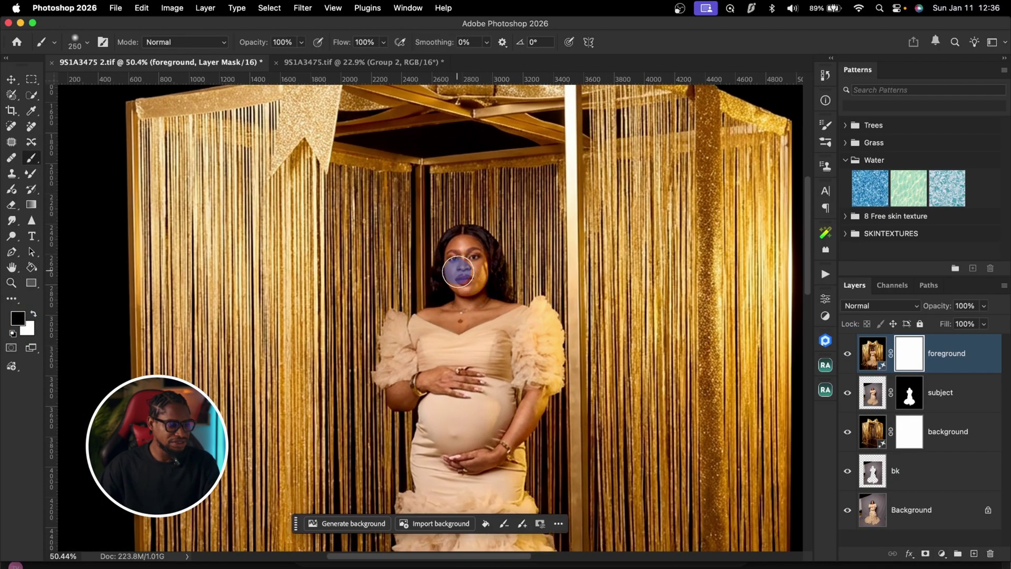
key("bracketright")
key("bracketright")
key("bracketright")
mouse_move(438, 293)
left_mouse_down()
mouse_move(413, 339)
mouse_move(491, 298)
mouse_move(519, 335)
mouse_move(519, 304)
mouse_move(515, 329)
left_mouse_up()
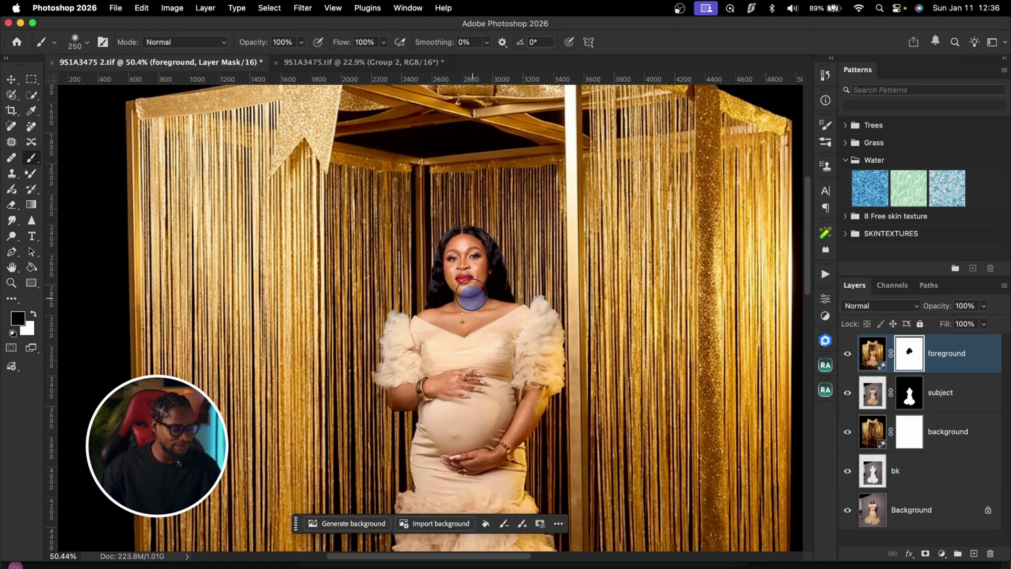
Continue painting the foreground mask black over the hair, sleeves, arms and belly to reveal the original subject
key("z")
left_click_drag(463, 248, 514, 254)
mouse_move(438, 218)
left_mouse_down()
mouse_move(469, 307)
mouse_move(501, 227)
mouse_move(428, 260)
mouse_move(469, 354)
mouse_move(550, 301)
mouse_move(477, 256)
mouse_move(473, 333)
mouse_move(490, 264)
left_mouse_up()
key("z")
mouse_move(569, 329)
left_mouse_down()
mouse_move(581, 401)
mouse_move(577, 391)
mouse_move(552, 430)
mouse_move(526, 384)
mouse_move(490, 376)
mouse_move(485, 395)
mouse_move(494, 383)
mouse_move(479, 361)
mouse_move(448, 374)
mouse_move(490, 462)
mouse_move(522, 427)
mouse_move(539, 437)
mouse_move(528, 420)
left_mouse_up()
Paint the foreground mask over the ruffled skirt with the brush at 29% flow and about 900 px to blend in the original dress
key("bracketright")
key("bracketright")
key("bracketright")
scroll(492, 284, "down", 3)
scroll(505, 230, "down", 3)
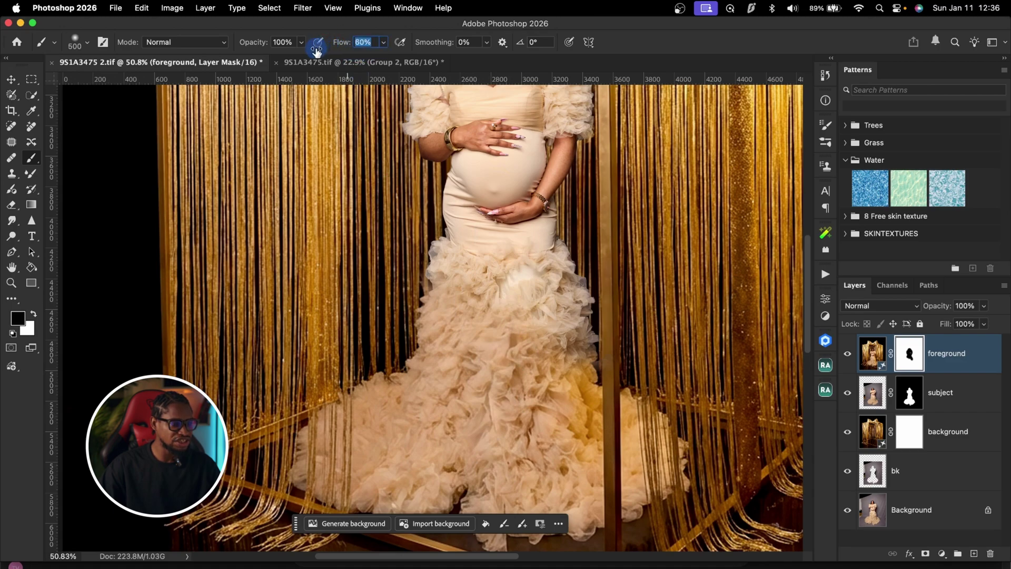
key("bracketright")
key("bracketright")
key("bracketright")
key("bracketright")
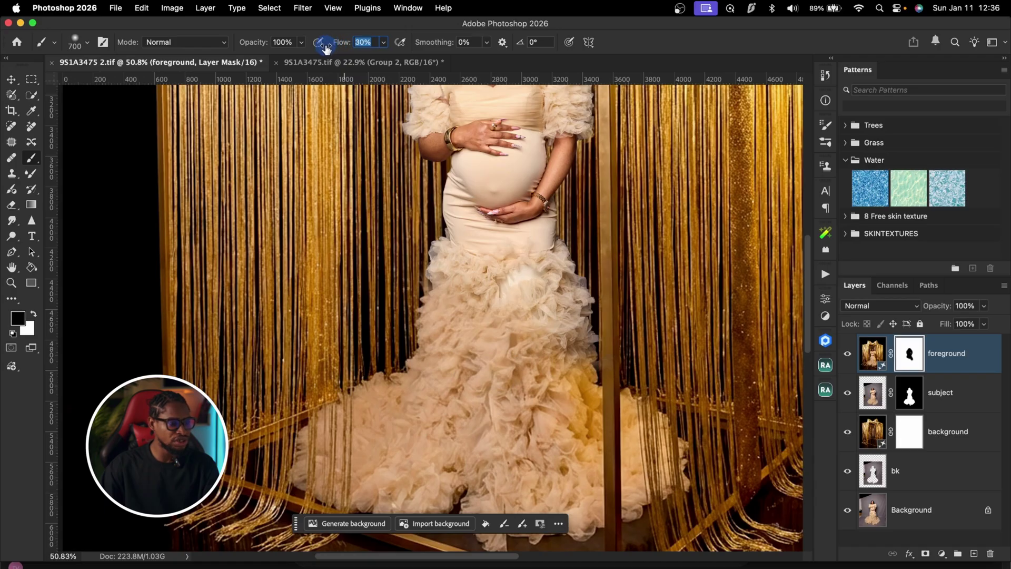
key("bracketright")
key("bracketright")
key("bracketright")
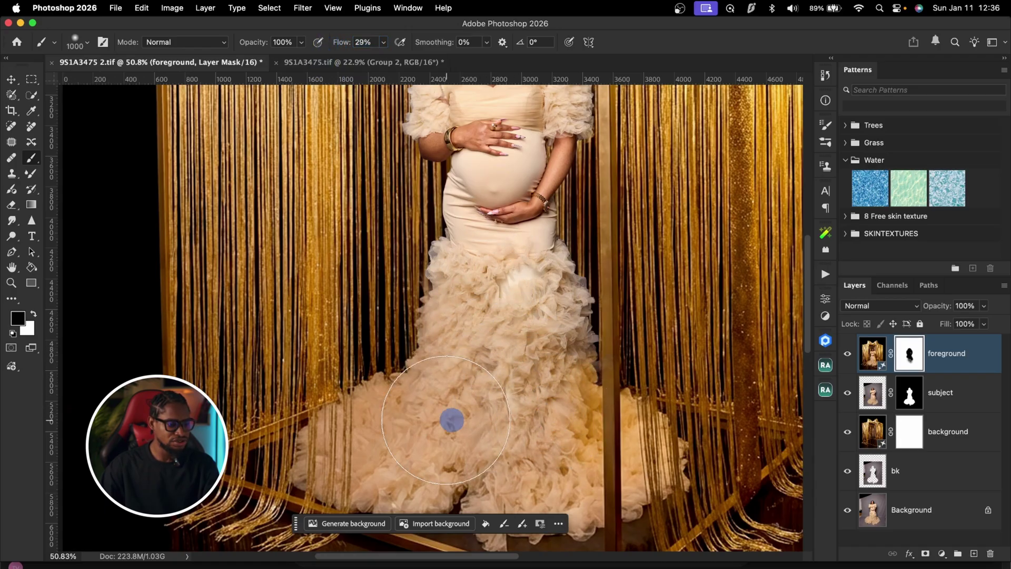
key("bracketleft")
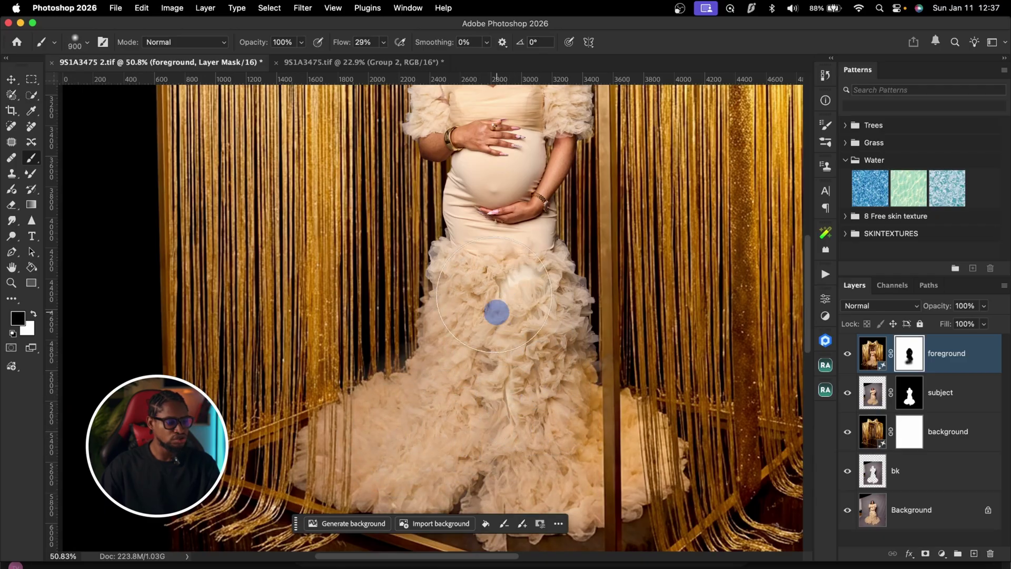
left_click_drag(520, 339, 479, 334)
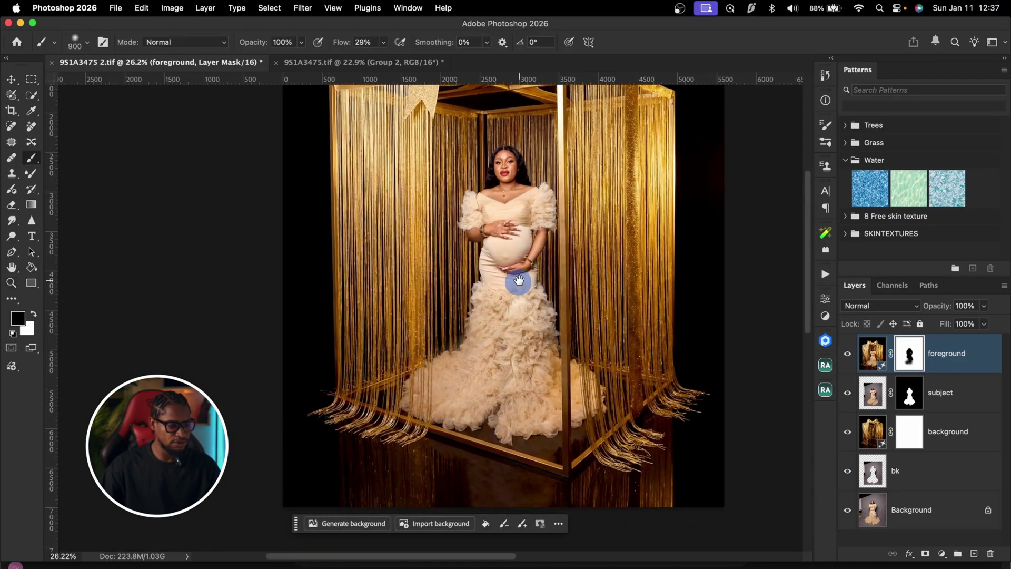
Toggle the foreground layer's mask off and on to compare the original woman with the generated one, close up and zoomed out
mouse_move(499, 217)
left_mouse_down()
mouse_move(523, 203)
mouse_move(661, 271)
left_mouse_up()
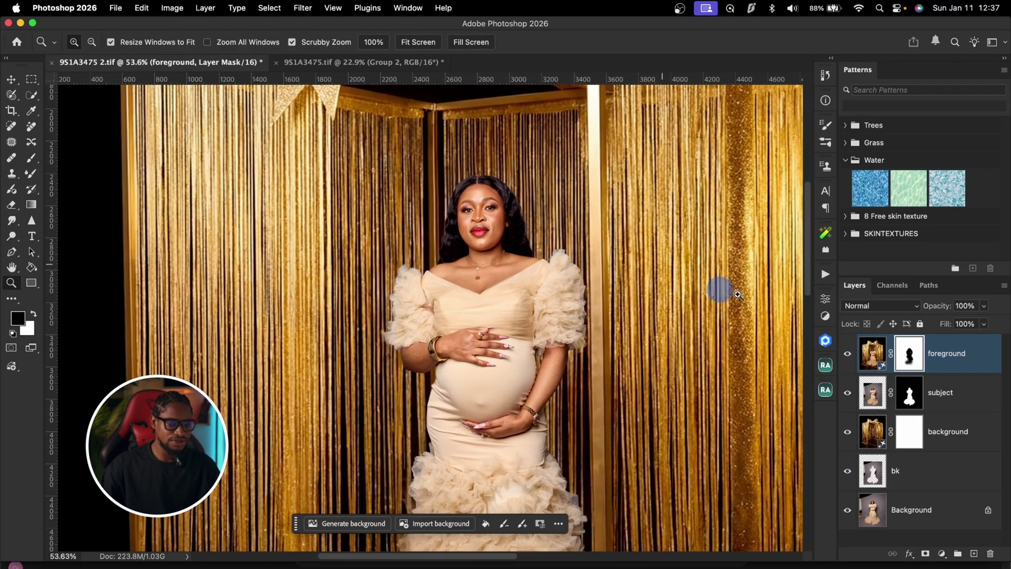
left_click(913, 361, "shift")
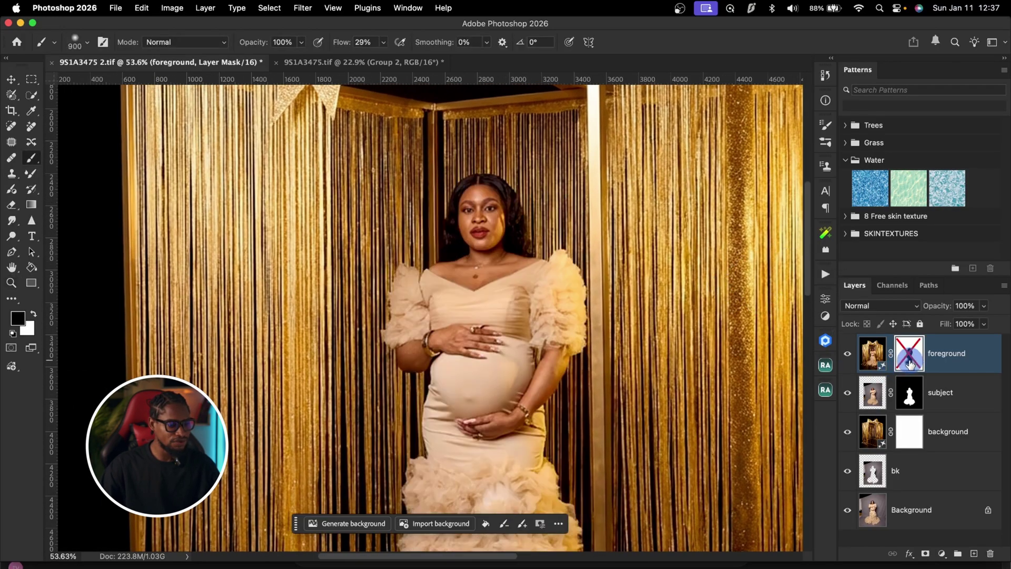
left_click(911, 363, "shift")
left_click(911, 365, "shift")
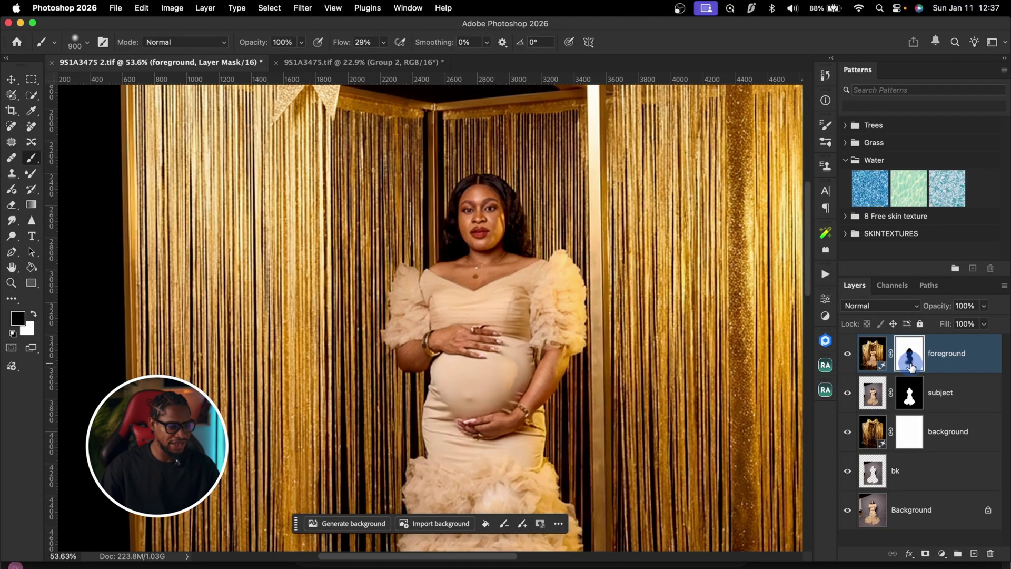
left_click(911, 365, "shift")
key("z")
left_click_drag(541, 313, 508, 323)
left_click_drag(542, 388, 518, 363)
key("b")
key("z")
left_click_drag(555, 327, 548, 327)
key("b")
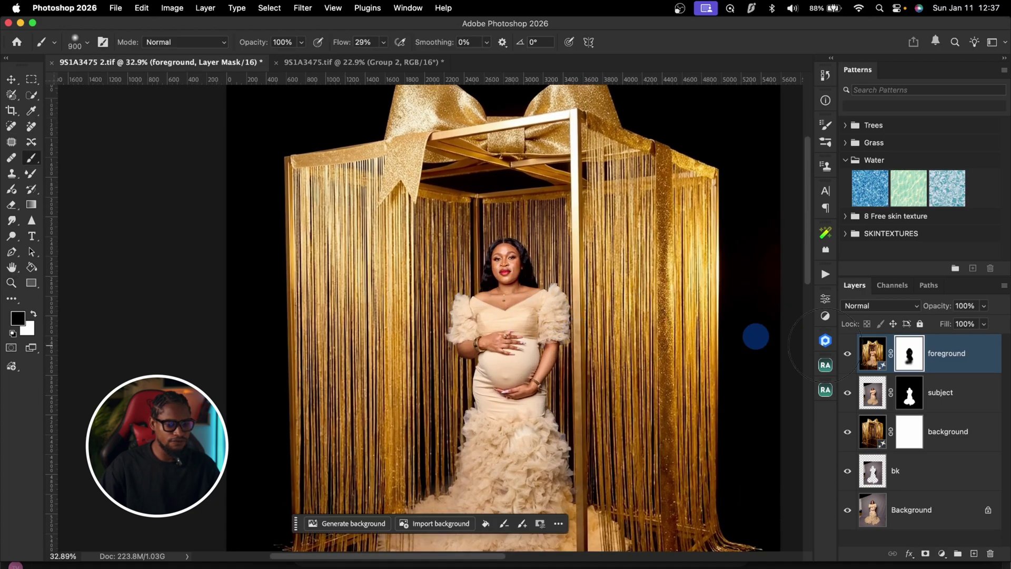
left_click(911, 365, "shift")
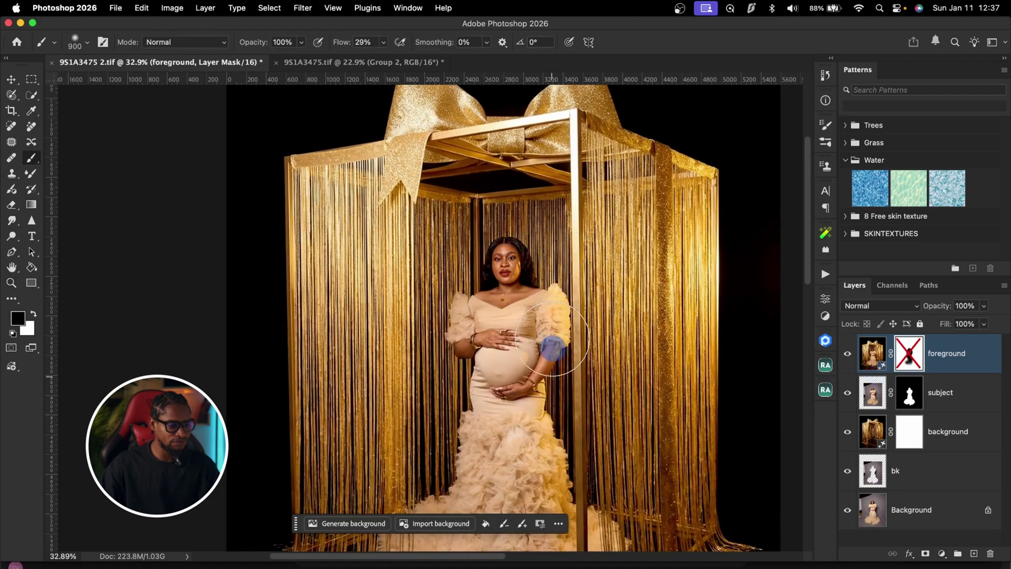
left_click(909, 363, "shift")
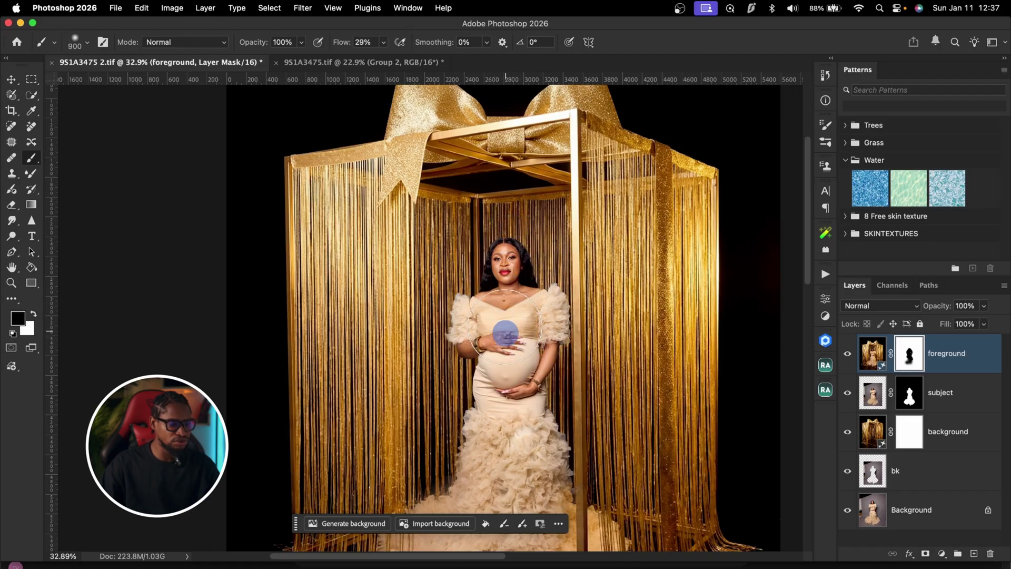
Add a Color Balance adjustment and set its Highlights to +8 Cyan–Red and -14 Yellow–Blue
left_click(825, 317)
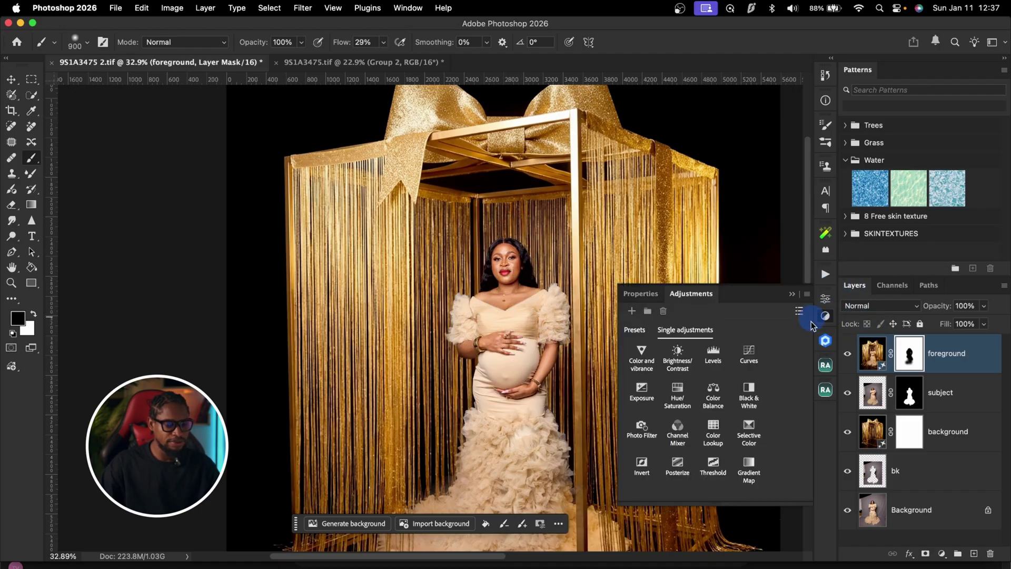
left_click(716, 394)
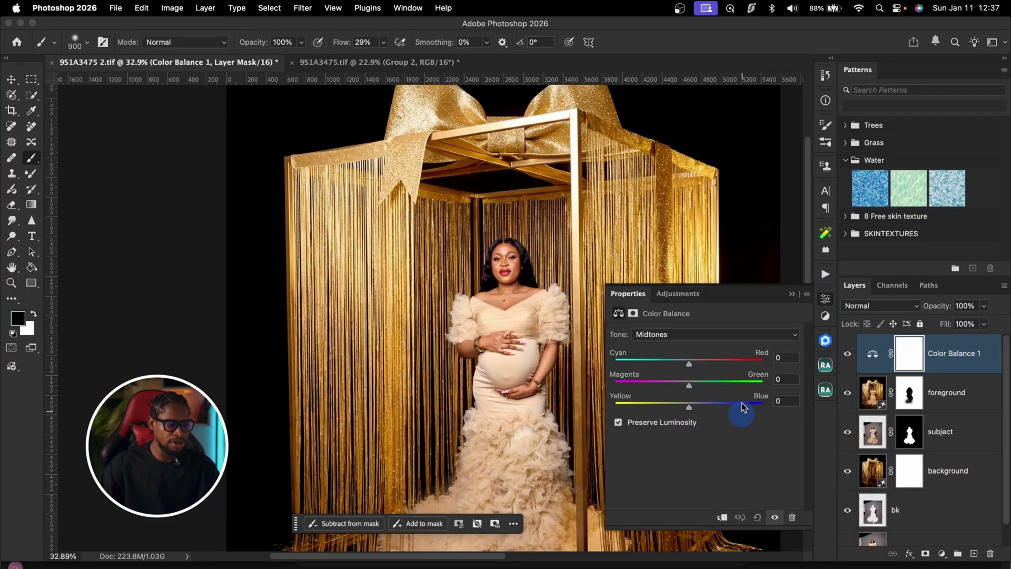
left_click(692, 341)
left_click(684, 346)
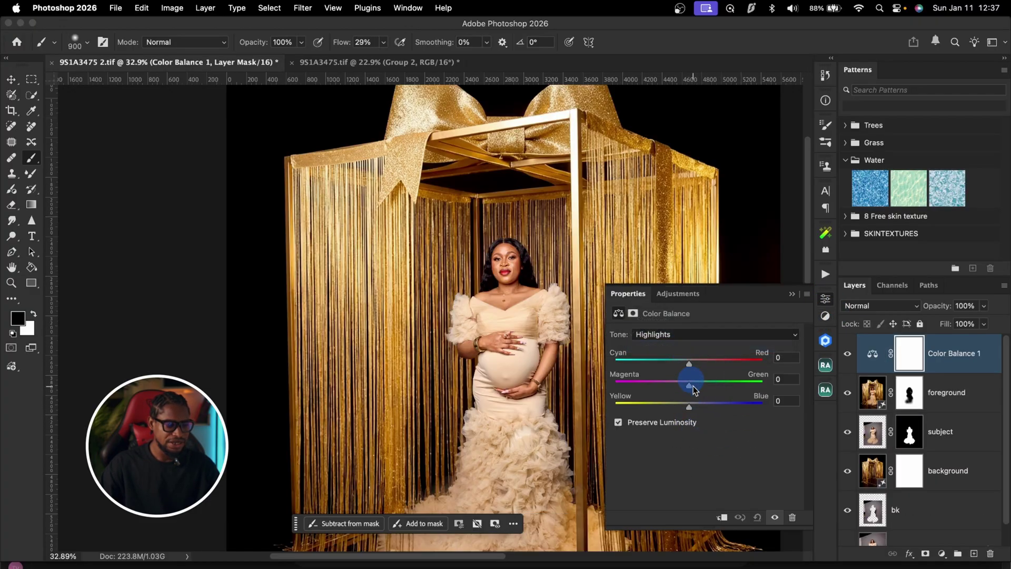
left_click_drag(684, 410, 677, 410)
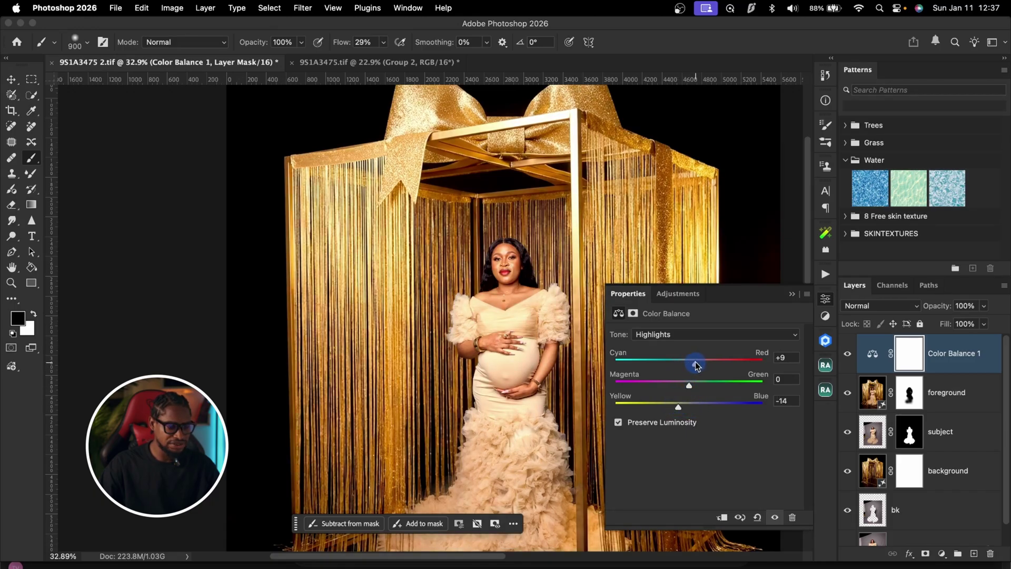
Set the Color Balance Midtones to -6 Yellow–Blue and close the adjustment's properties
left_click(688, 336)
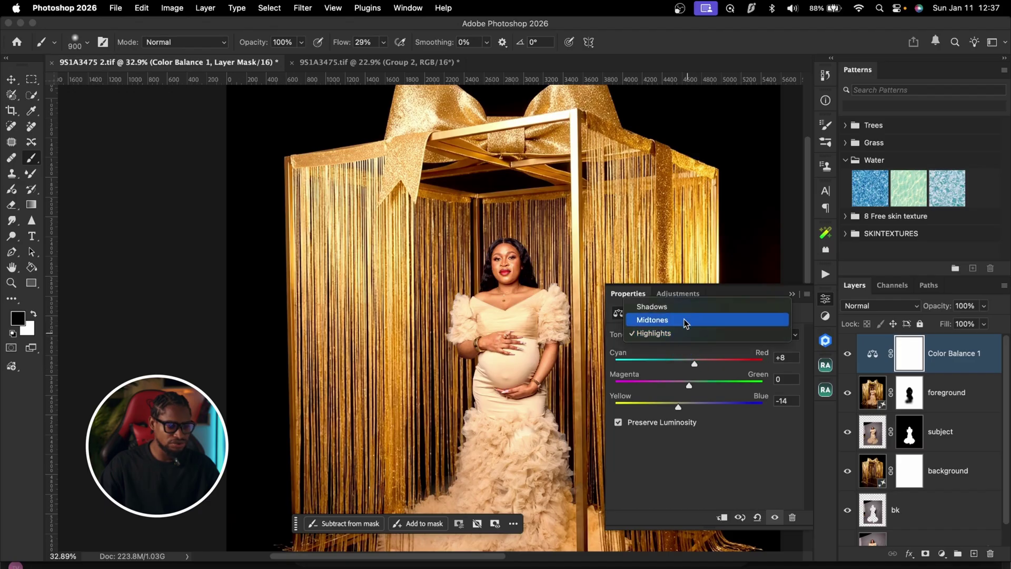
left_click(685, 321)
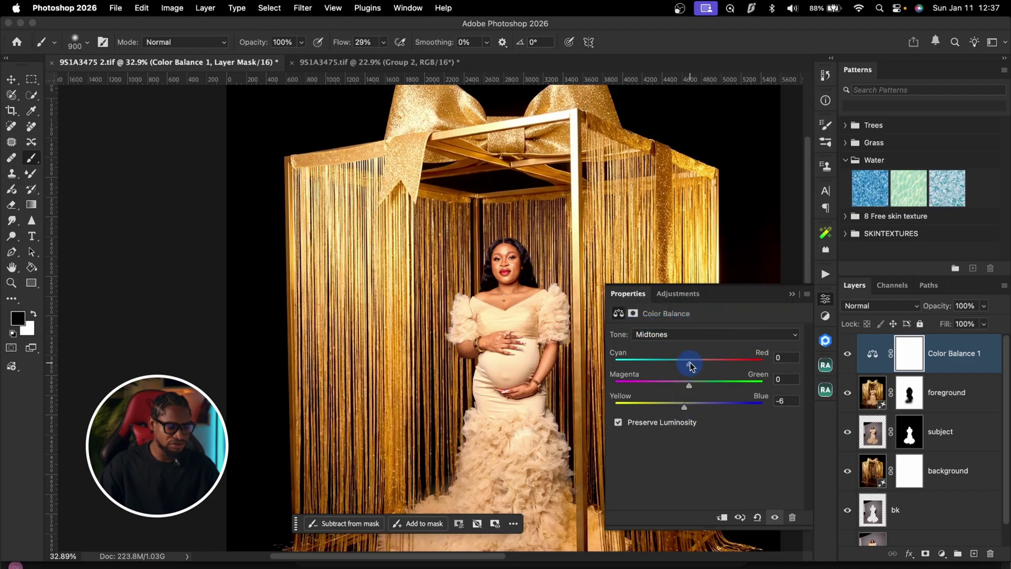
left_click(795, 297)
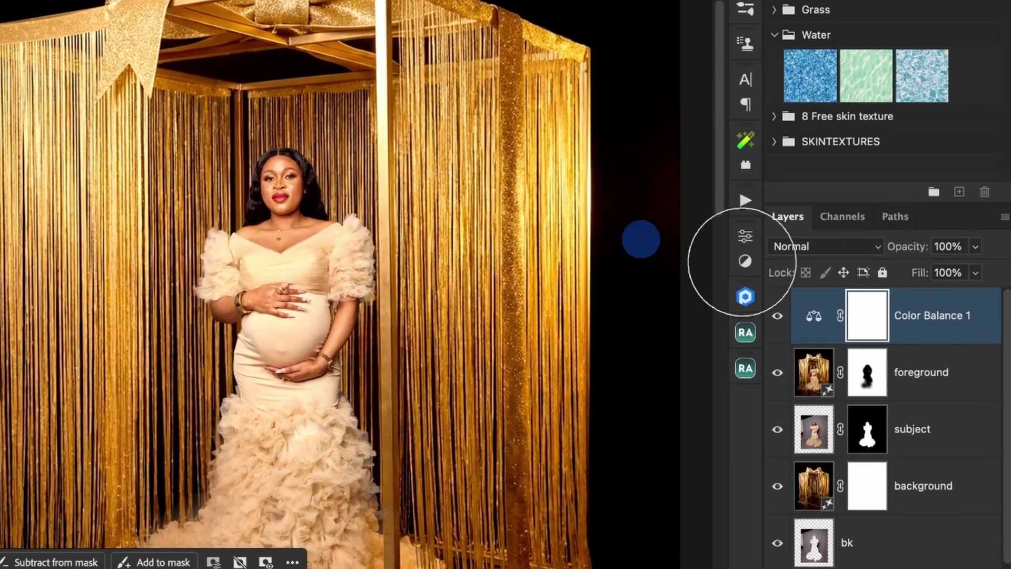
Move the Color Balance adjustment below the foreground layer and clip it to the subject layer
left_click(971, 368)
left_click_drag(981, 333, 960, 403)
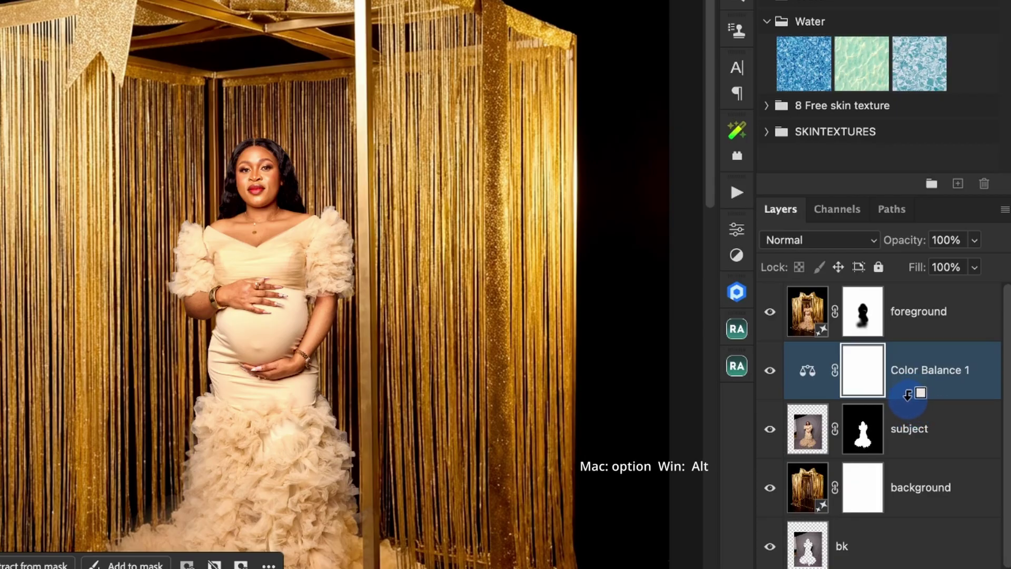
left_click(909, 393, "alt")
Toggle the clipped Color Balance adjustment's visibility to compare the woman's colour before and after, close up and zoomed out
key("z")
left_click_drag(287, 185, 336, 202)
key("b")
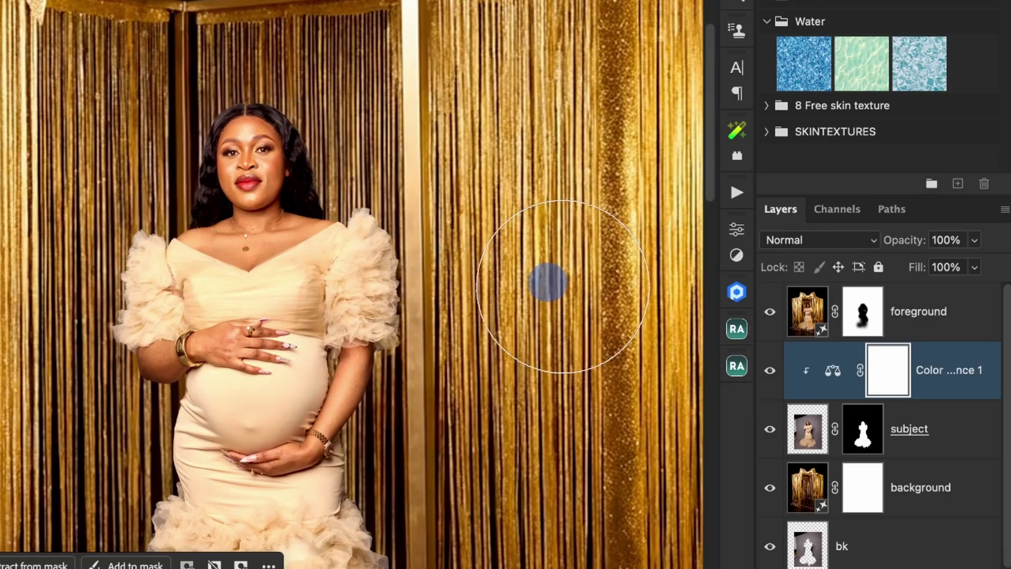
left_click(779, 376)
key("z")
left_click_drag(309, 196, 258, 62)
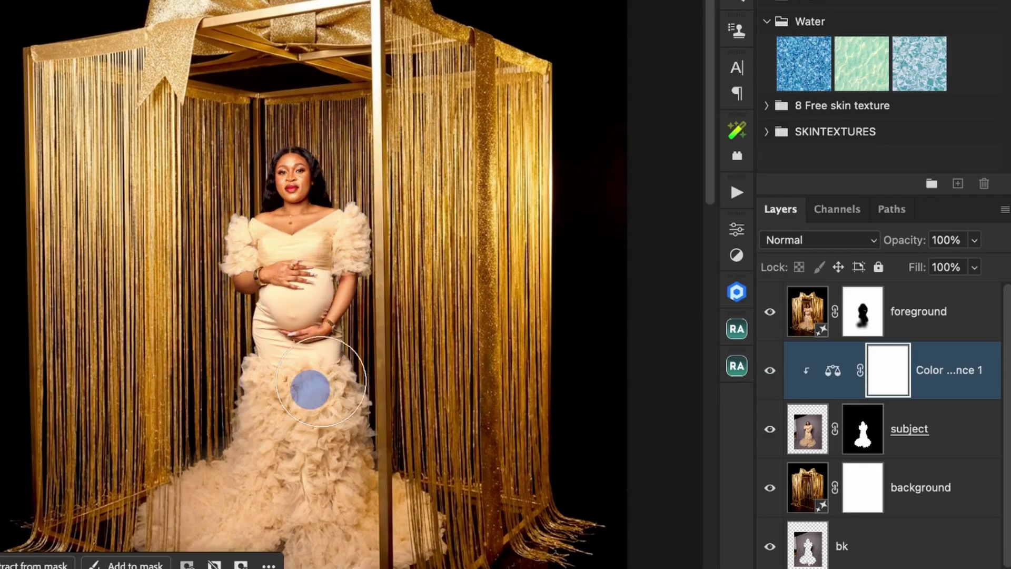
Add a Curves adjustment that lowers the midtone from input 128 to output 107, and clip it to the subject layer
left_click(737, 256)
left_click(623, 311)
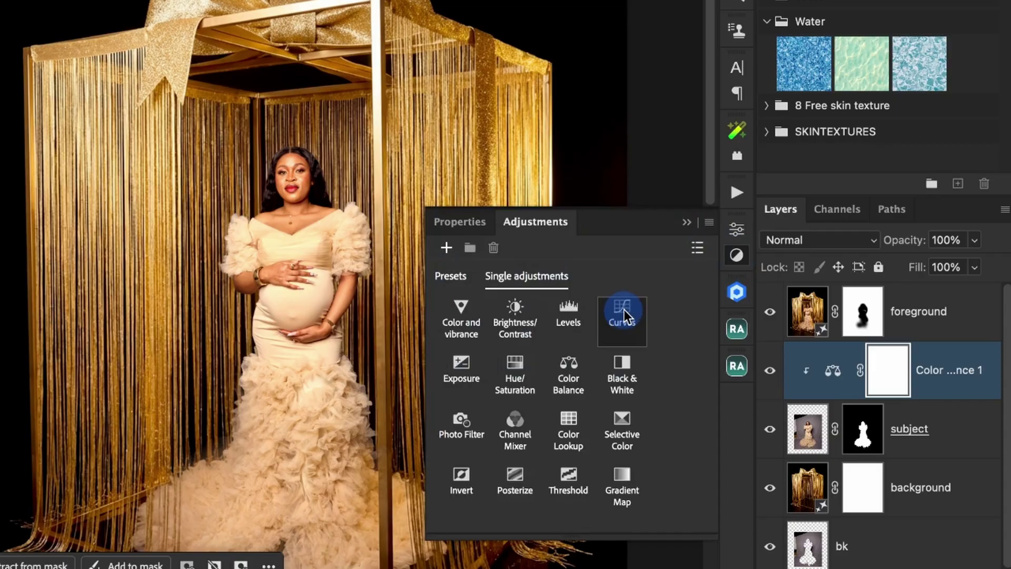
left_click_drag(569, 408, 569, 421)
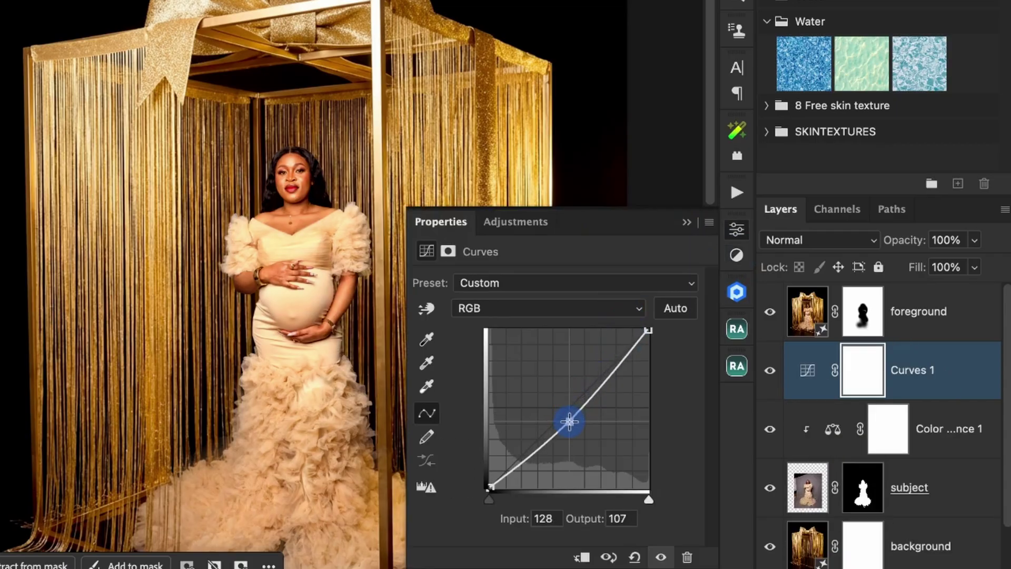
left_click(687, 222)
left_click(929, 395, "alt")
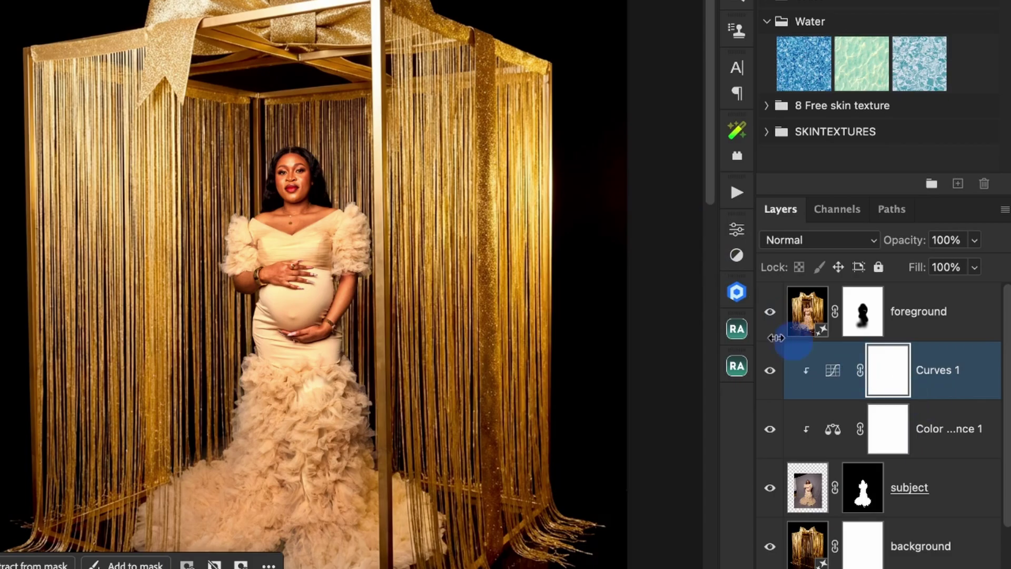
Check the darkened woman against the box close up and zoomed out, and reduce the Curves adjustment's opacity to 46%
left_click(331, 201)
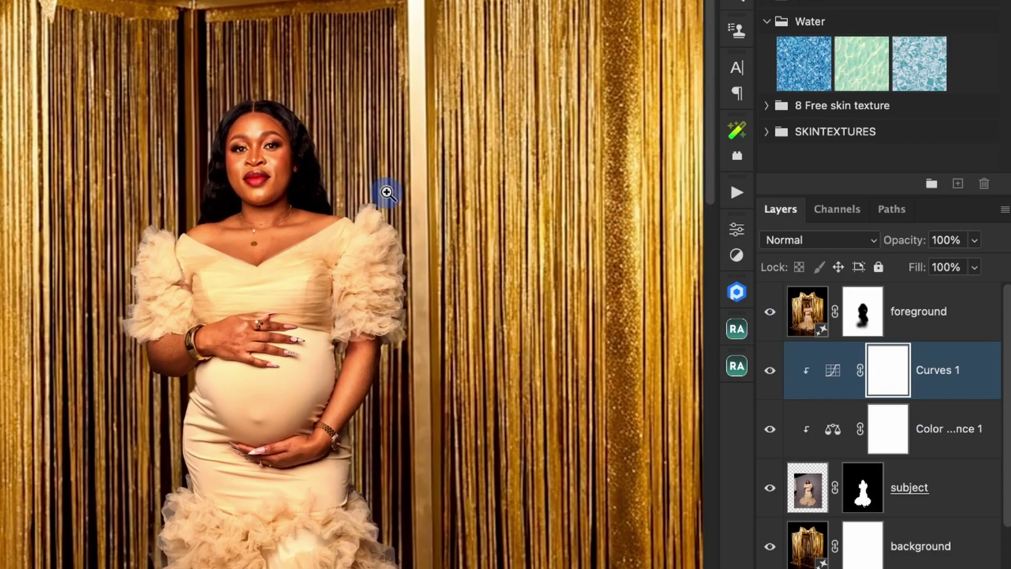
left_click(314, 220)
left_click(314, 220, "alt")
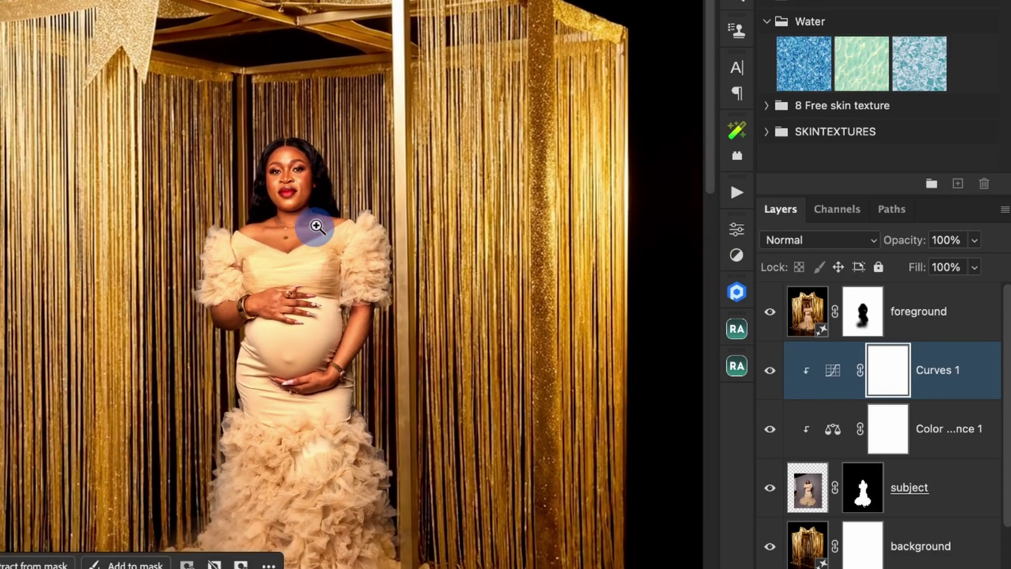
left_click(305, 221)
left_click(304, 221, "alt")
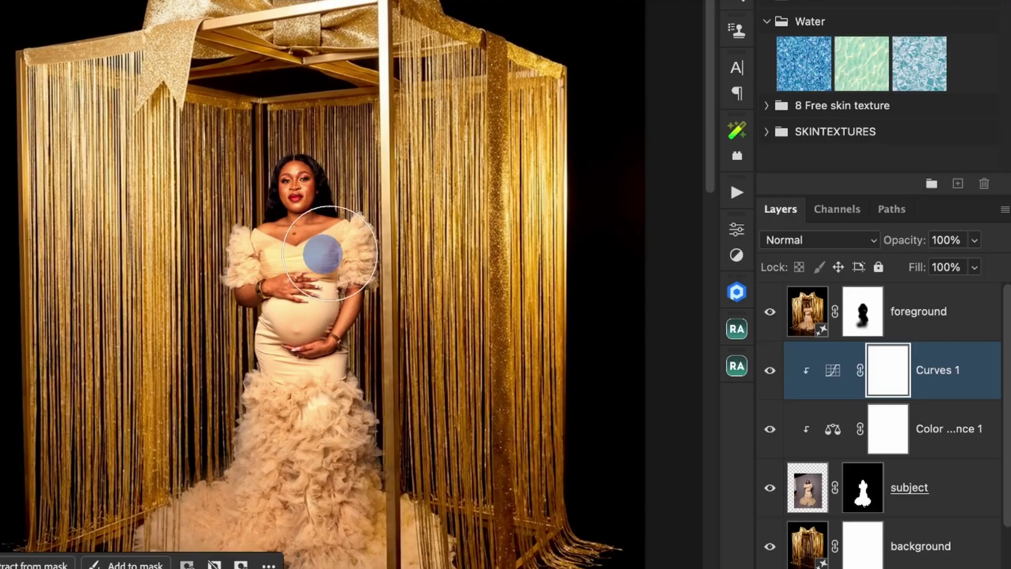
left_click(305, 208, "alt")
left_click(305, 208)
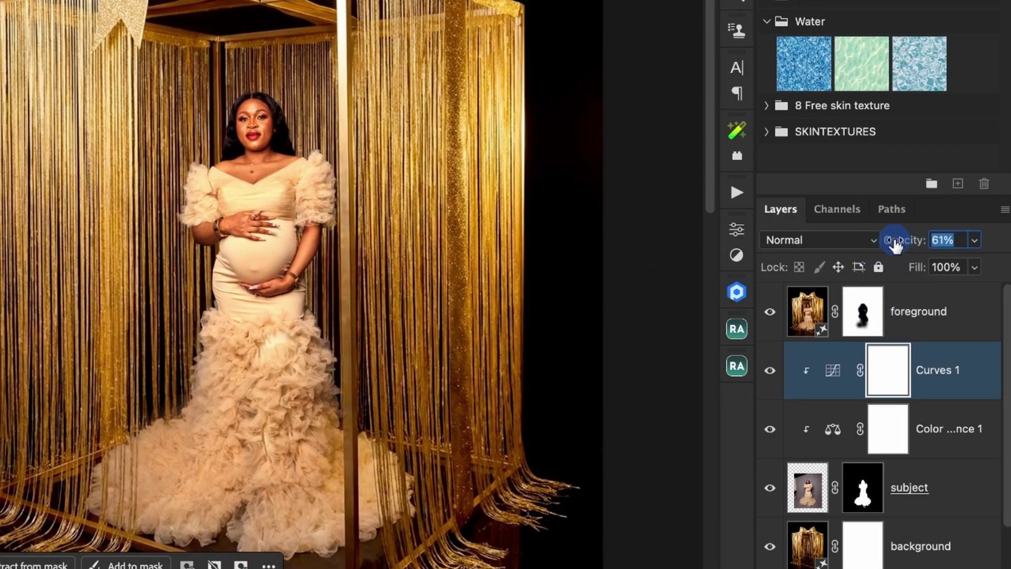
left_click_drag(886, 244, 883, 243)
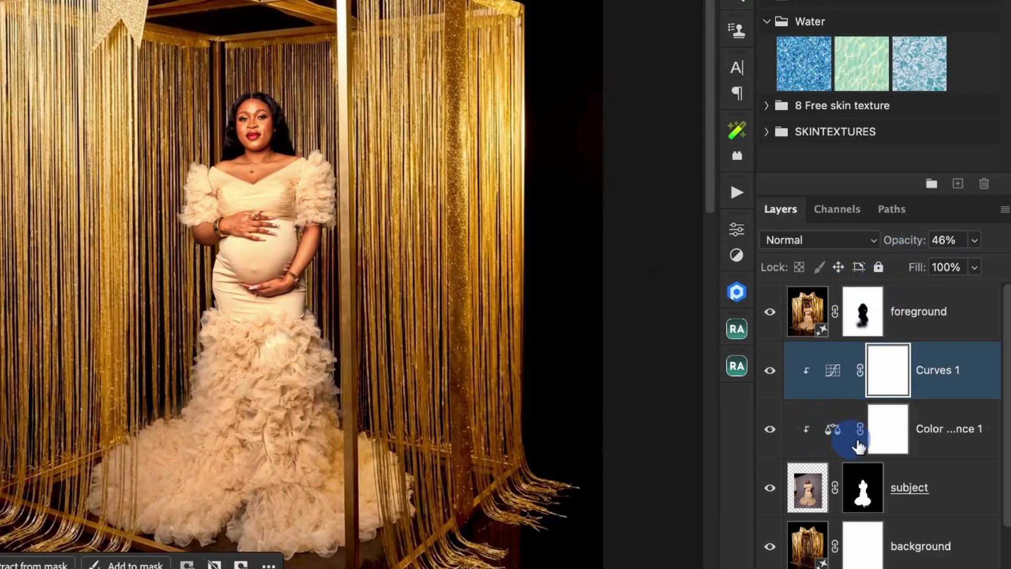
Reduce the clipped Color Balance adjustment's opacity to 65%
left_click(943, 447)
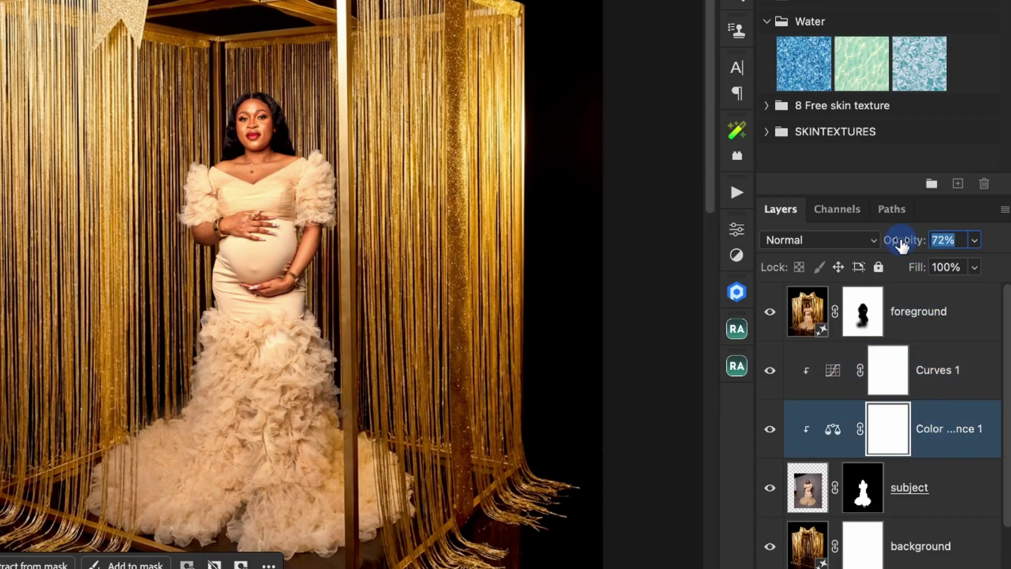
left_click_drag(895, 243, 890, 243)
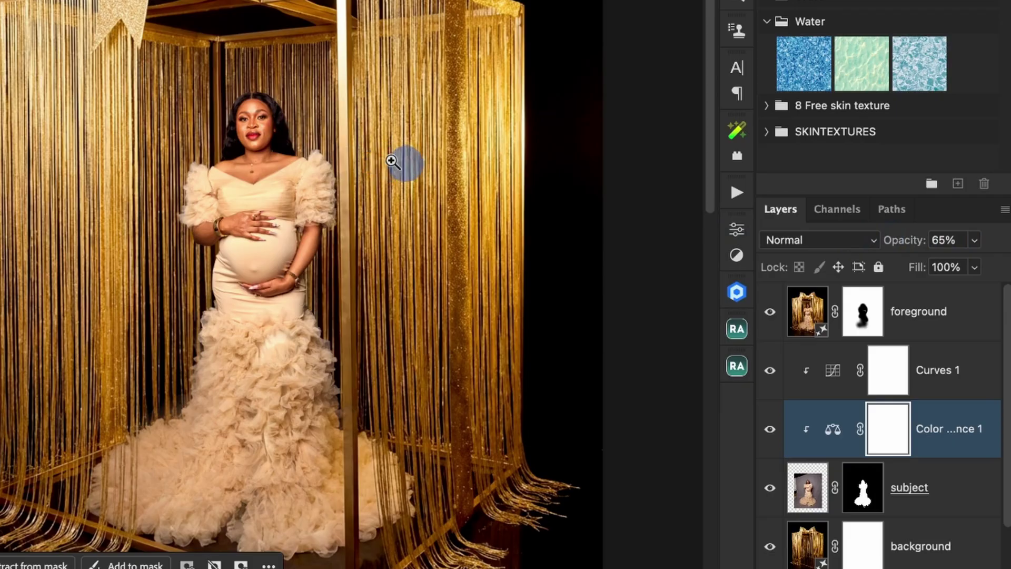
key("super+0")
Group all layers from foreground down to bk, leaving the locked Background layer outside the group
left_click(997, 345)
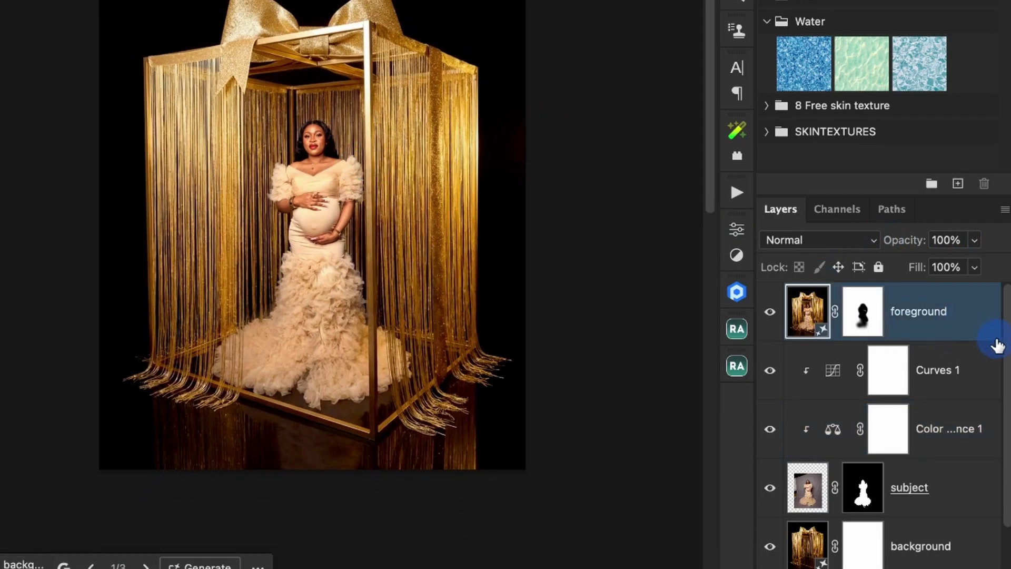
scroll(932, 501, "down", 2)
left_click(932, 524, "shift")
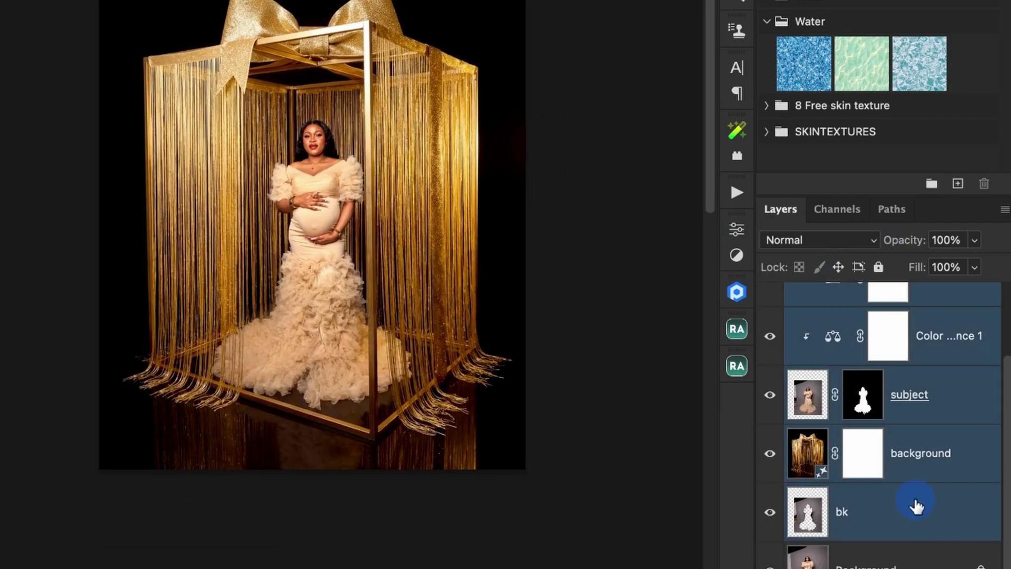
key("super+g")
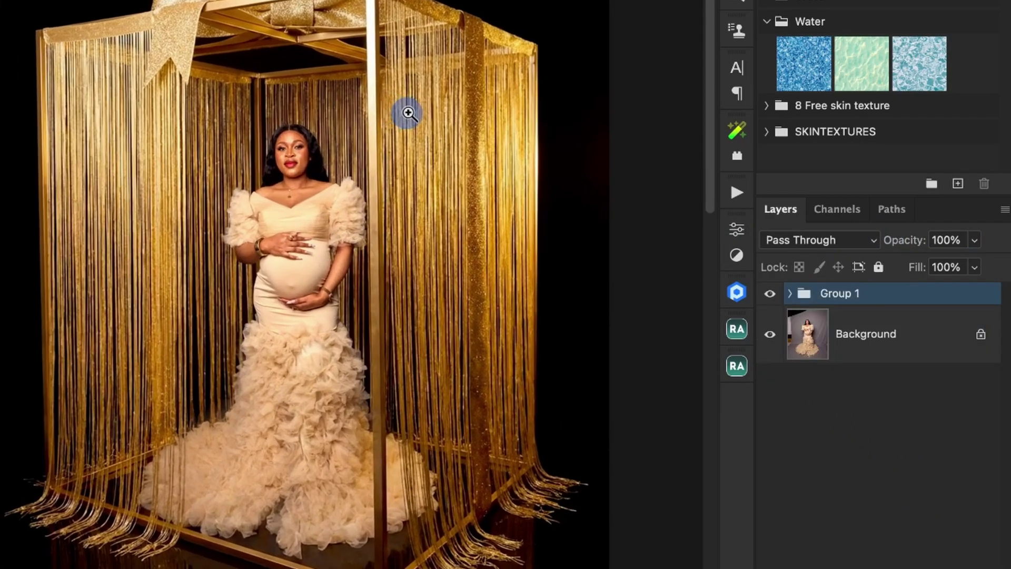
Toggle the new group's visibility to compare the finished composite with the original photo
left_click(770, 294)
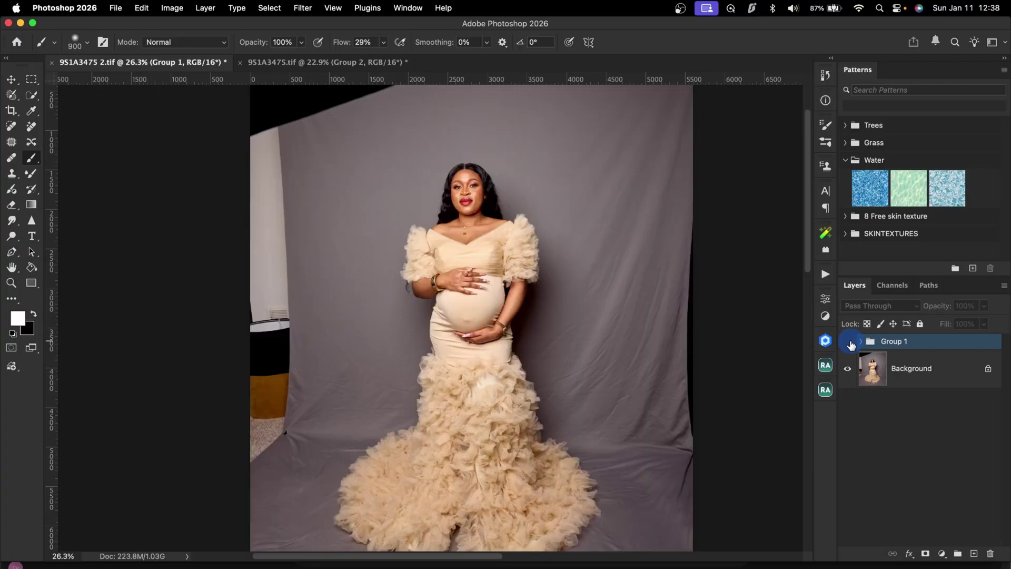
left_click(848, 342)
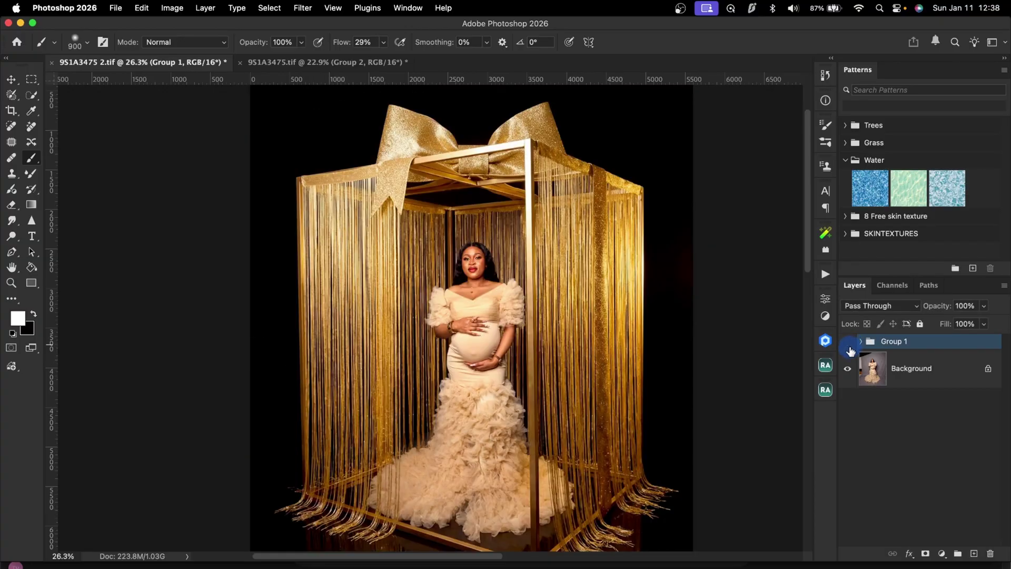
left_click(849, 347)
left_click(847, 342)
Examine the woman's face, dress and surrounding curtain close up and zoomed out, and recheck the composite against the original
key("z")
left_click_drag(522, 250, 558, 247)
key("b")
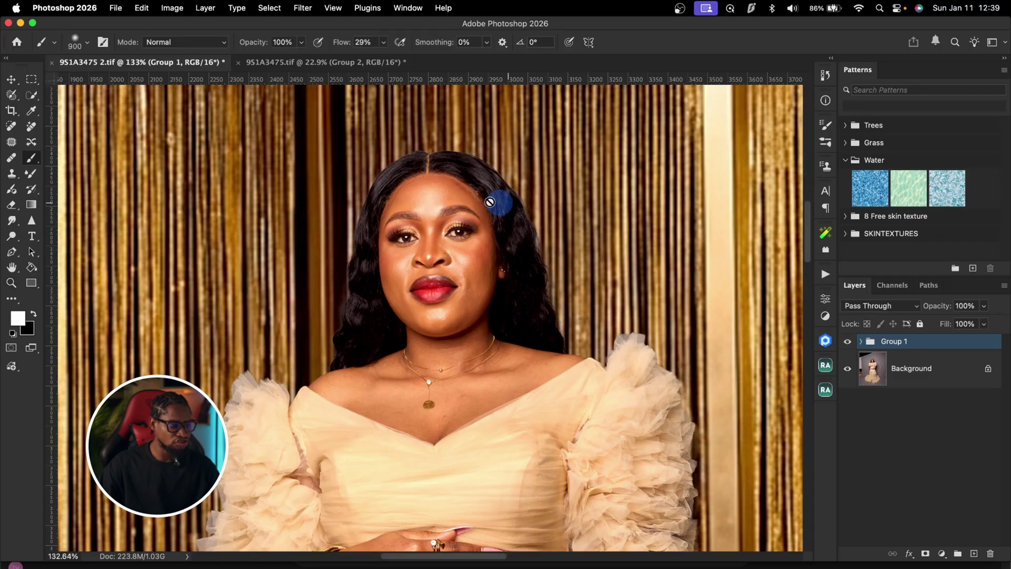
key("z")
mouse_move(528, 309)
left_mouse_down()
mouse_move(409, 314)
mouse_move(436, 298)
mouse_move(444, 248)
mouse_move(499, 262)
mouse_move(509, 278)
mouse_move(693, 276)
mouse_move(693, 212)
left_mouse_up()
key("z")
mouse_move(688, 260)
left_mouse_down()
mouse_move(632, 305)
mouse_move(519, 293)
left_mouse_up()
mouse_move(544, 262)
left_mouse_down()
mouse_move(516, 263)
mouse_move(534, 219)
left_mouse_up()
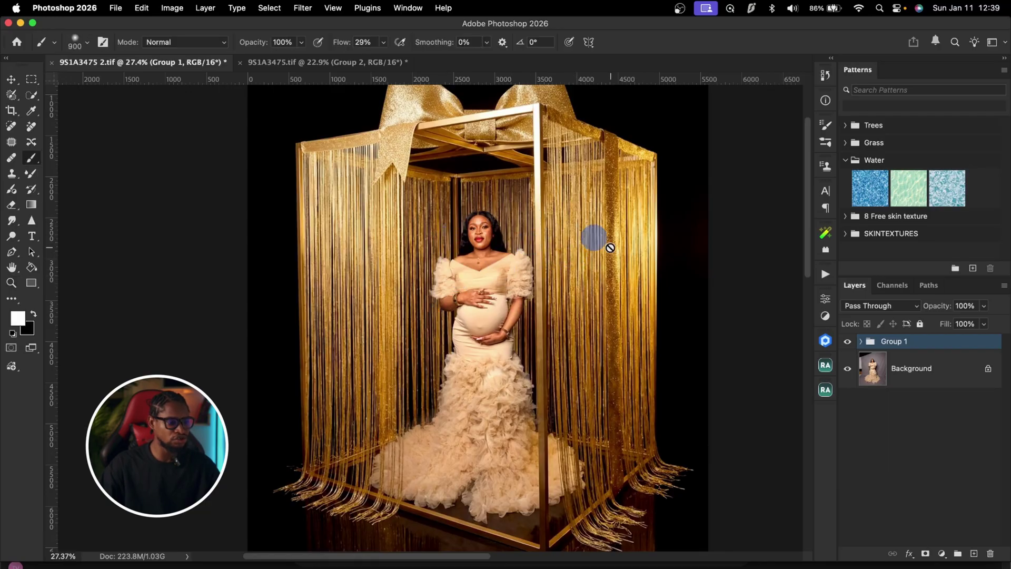
left_click(849, 343)
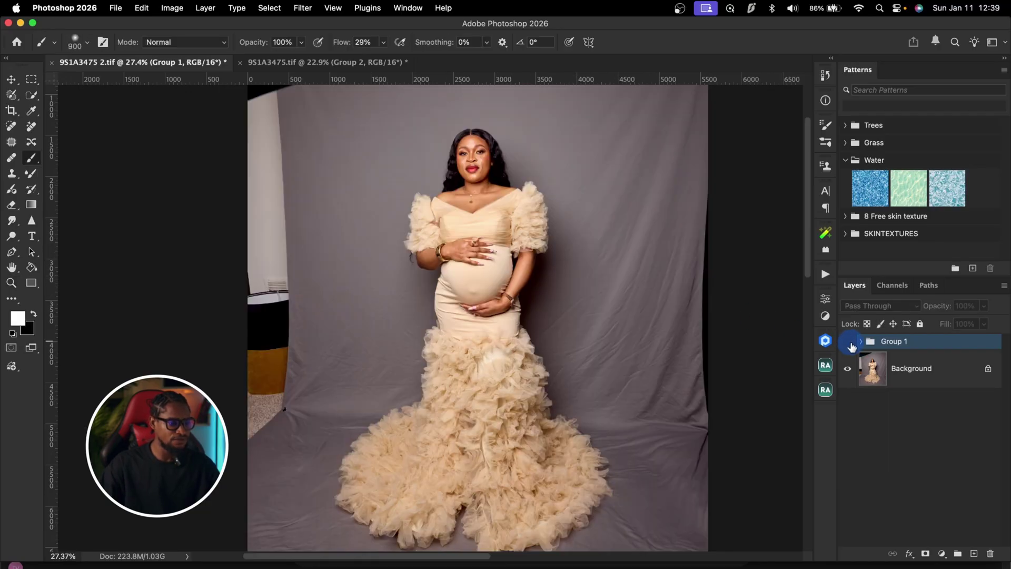
left_click(848, 342)
scroll(447, 268, "up", 2)
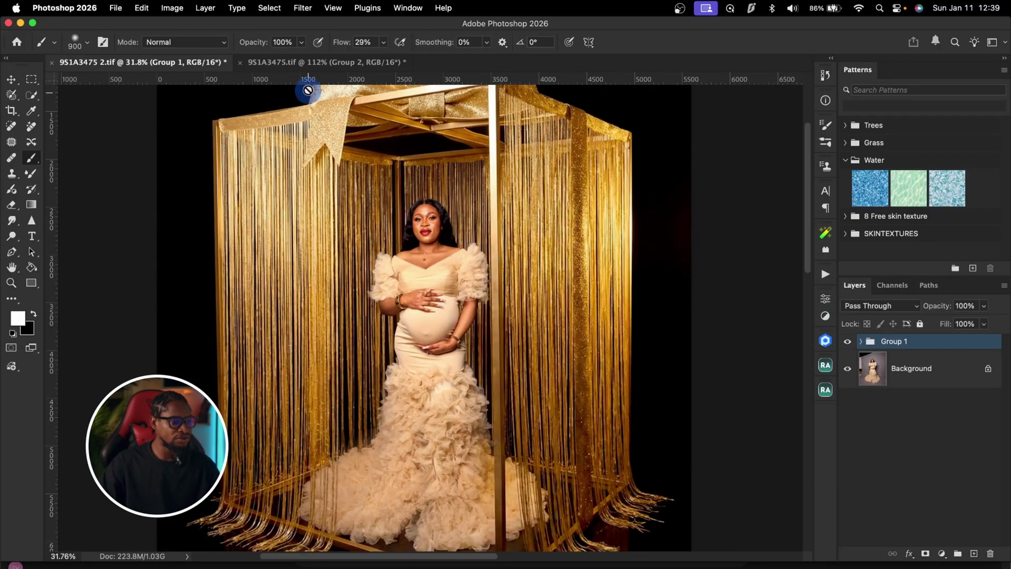
Switch to the other open gift-box document and toggle Group 2's visibility to compare its composite with its original photo
left_click(319, 63)
key("z")
mouse_move(478, 296)
left_mouse_down()
mouse_move(462, 266)
mouse_move(421, 271)
left_mouse_up()
key("z")
mouse_move(259, 263)
left_mouse_down()
mouse_move(328, 253)
mouse_move(221, 258)
left_mouse_up()
key("b")
left_click(847, 342)
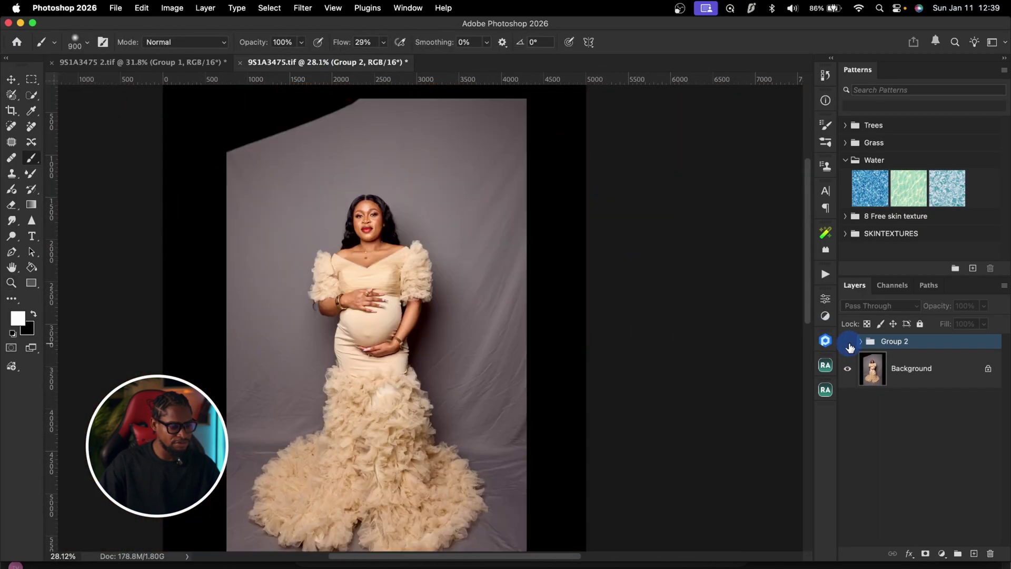
left_click(848, 341)
key("z")
left_click_drag(487, 311, 397, 244)
key("super+0")
key("b")
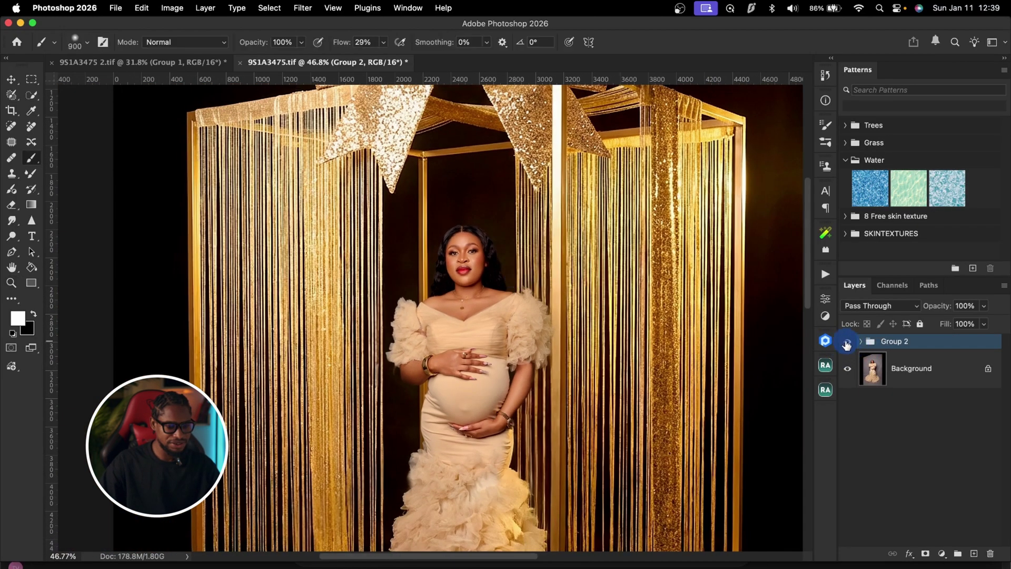